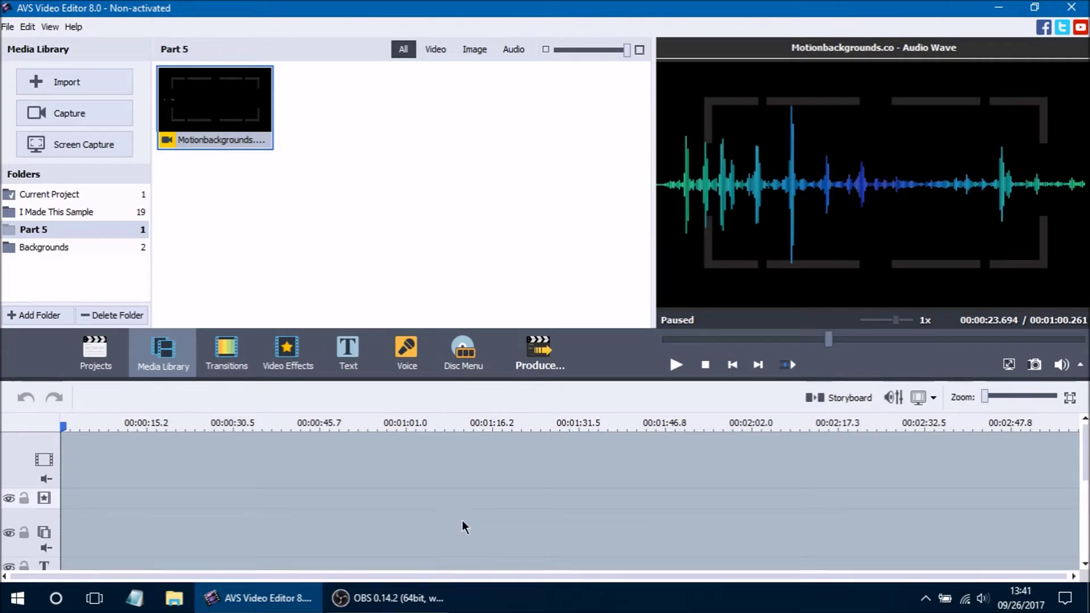
Step: Import the "Very High Pitch Sound!" file from the Sounds folder into the audio of the I Made This Sample folder
scroll(462, 521, "down", 3)
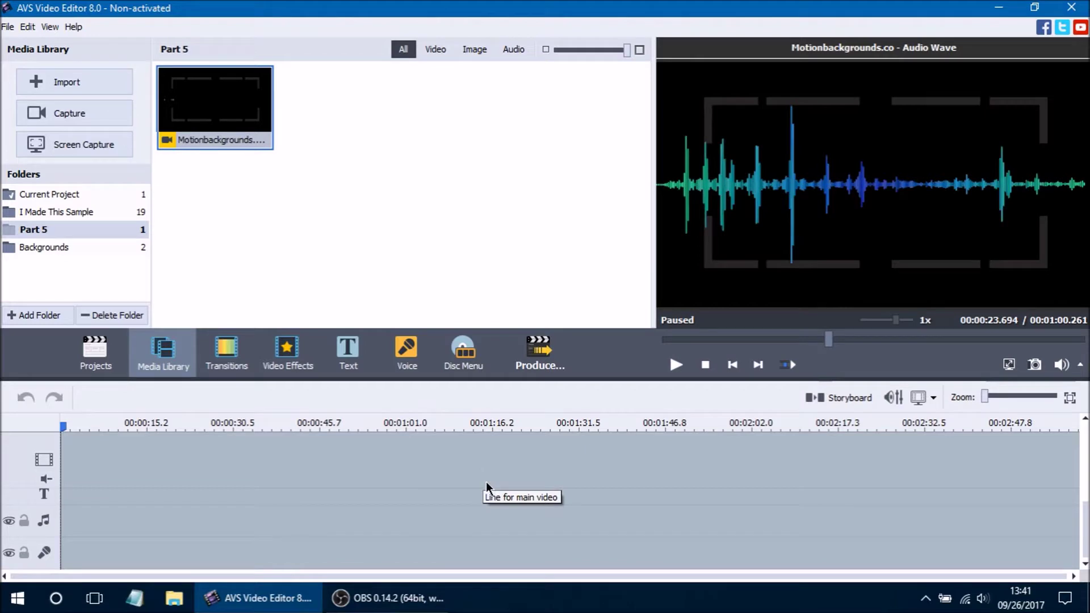
left_click(85, 212)
left_click(513, 50)
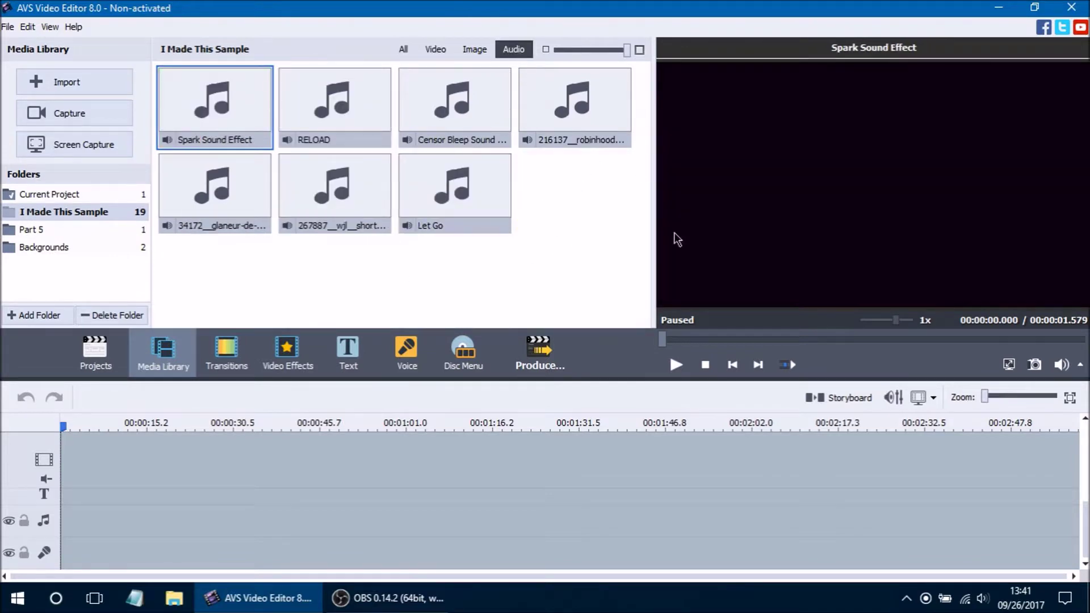
left_click(104, 80)
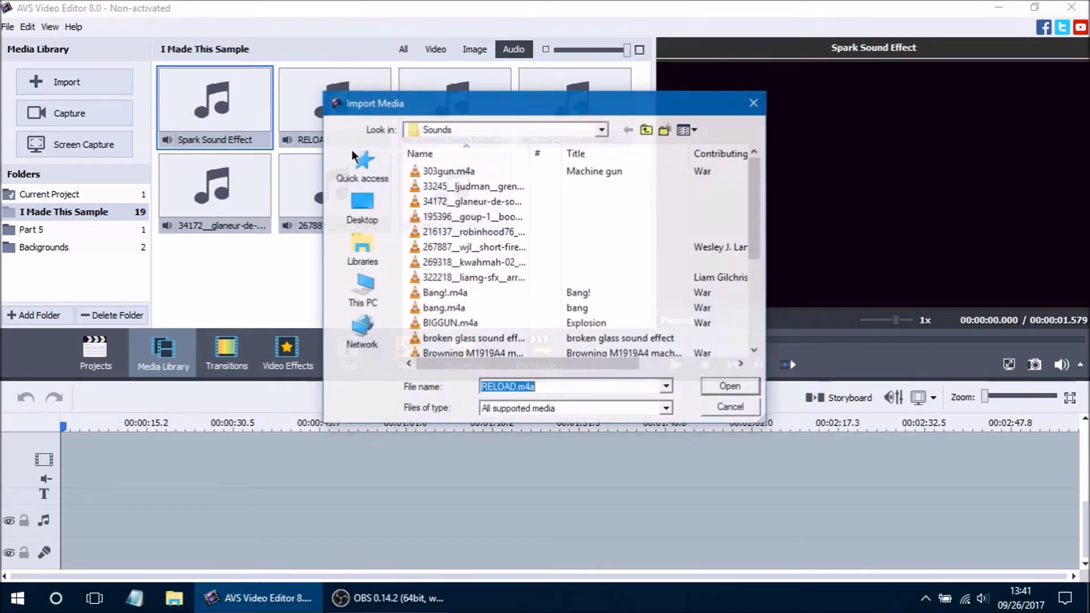
scroll(559, 267, "down", 4)
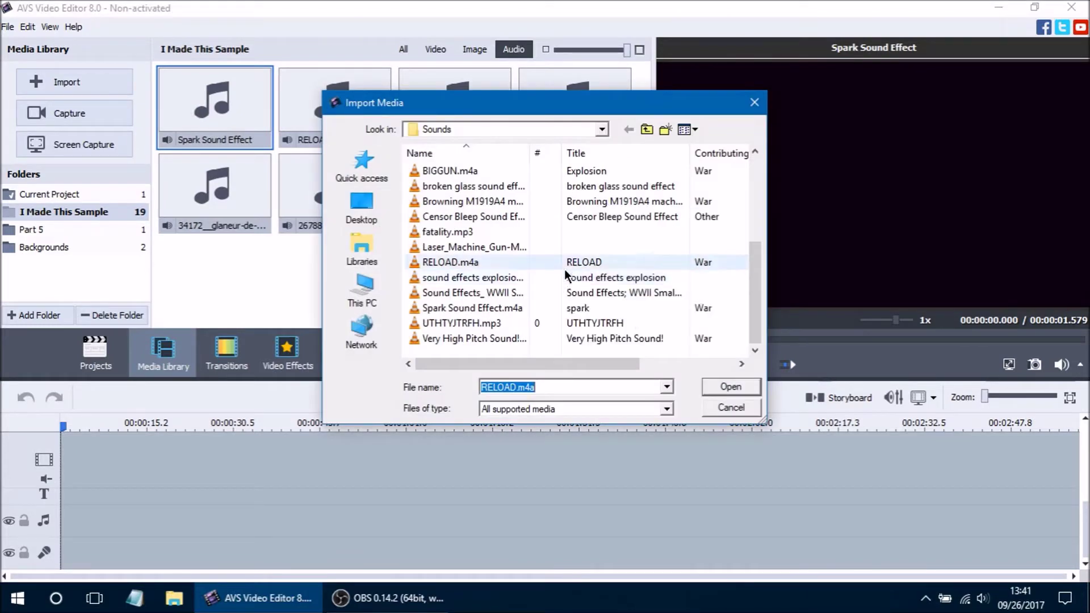
scroll(565, 272, "up", 2)
left_click_drag(756, 217, 757, 255)
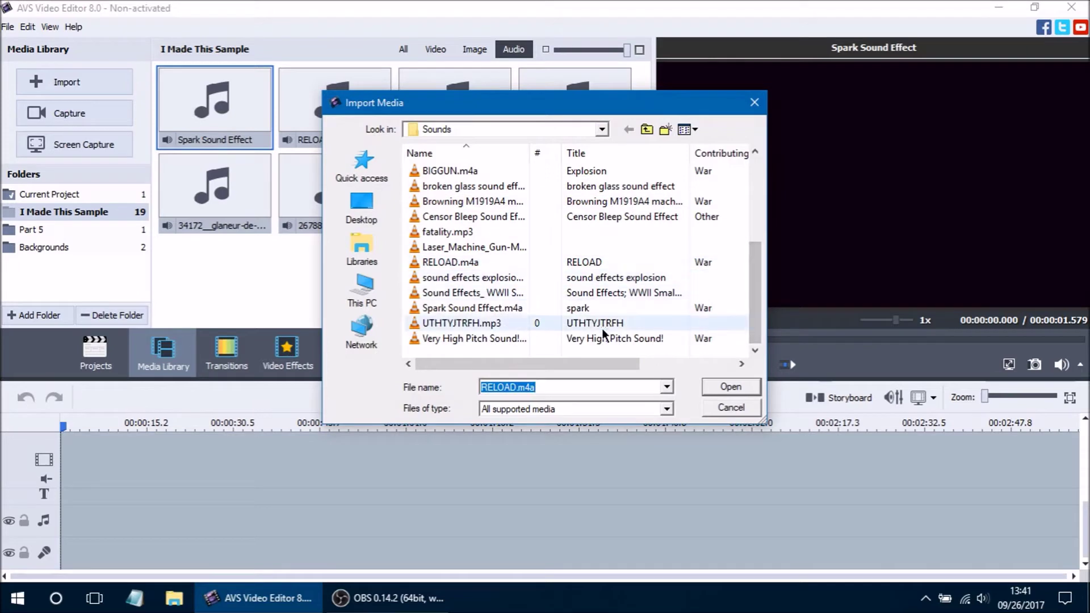
double_click(620, 338)
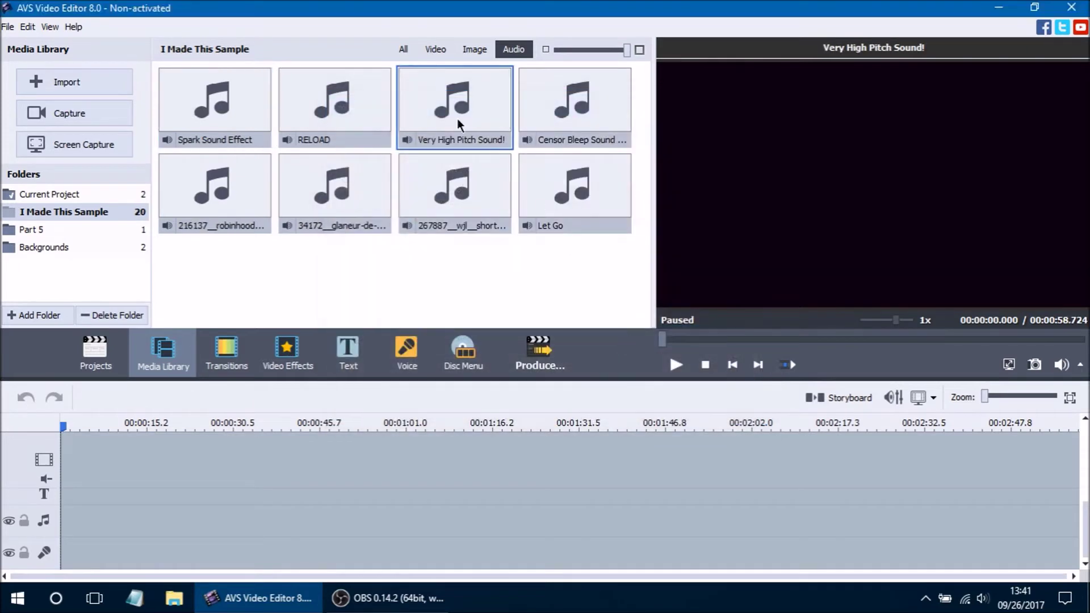
Step: Place the "Let Go" audio clip on the music line, starting at about 00:00:03.1
left_click(570, 186)
left_click(457, 190)
left_click(344, 198)
left_click(237, 196)
left_click(585, 226)
left_click_drag(588, 172, 78, 525)
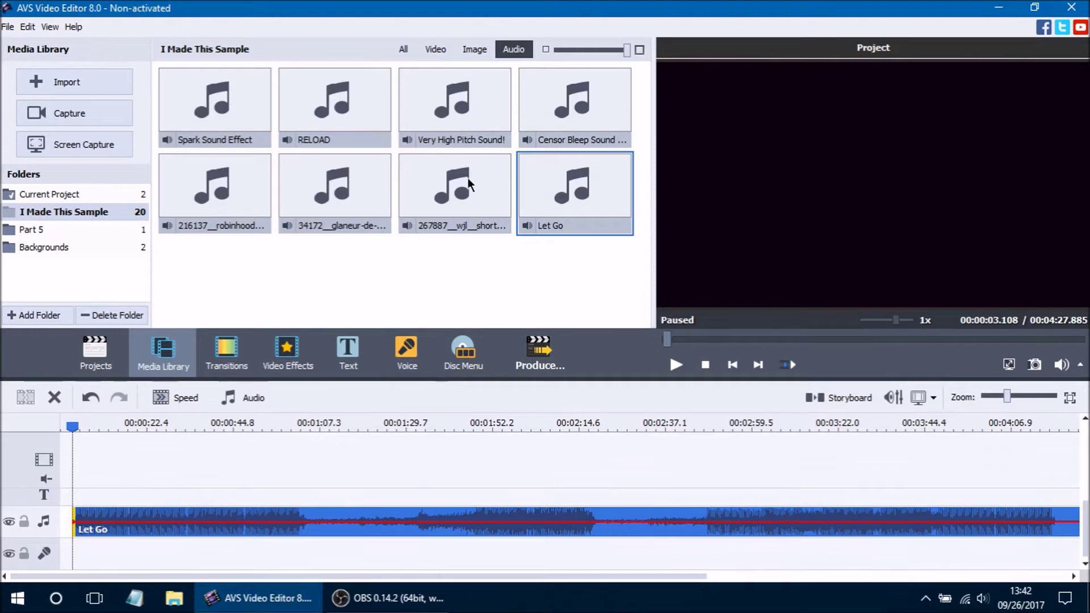
Step: Place the "Very High Pitch Sound!" clip on the voice line, starting at about 00:01:09.8
left_click(461, 120)
left_click_drag(461, 104, 329, 561)
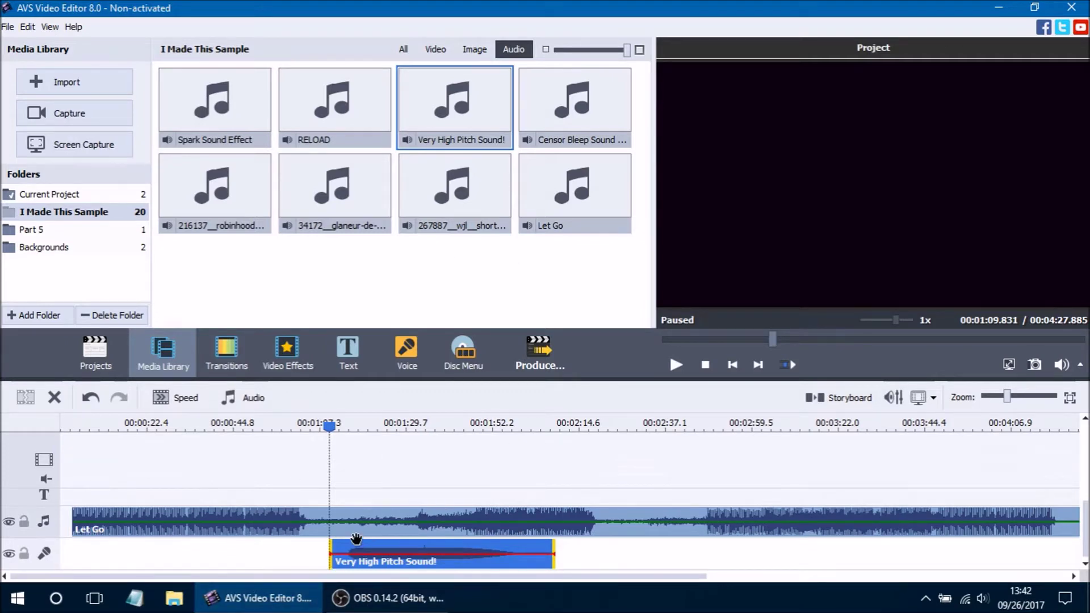
Step: Trim the beginning of the "Let Go" clip to shorten it to about 00:03:52.6
left_click(329, 530)
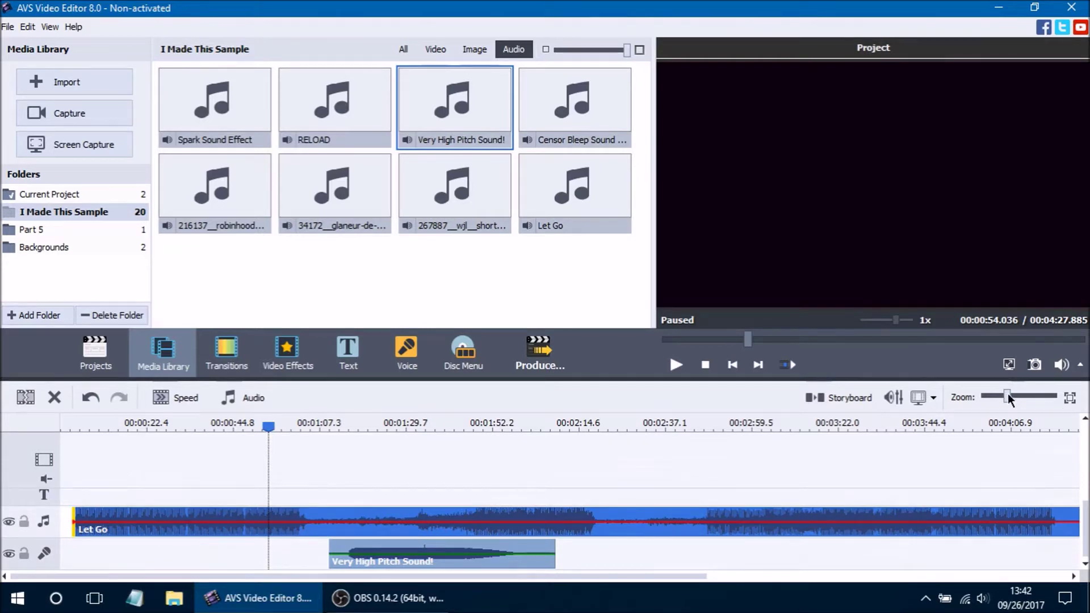
left_click_drag(1008, 398, 1052, 398)
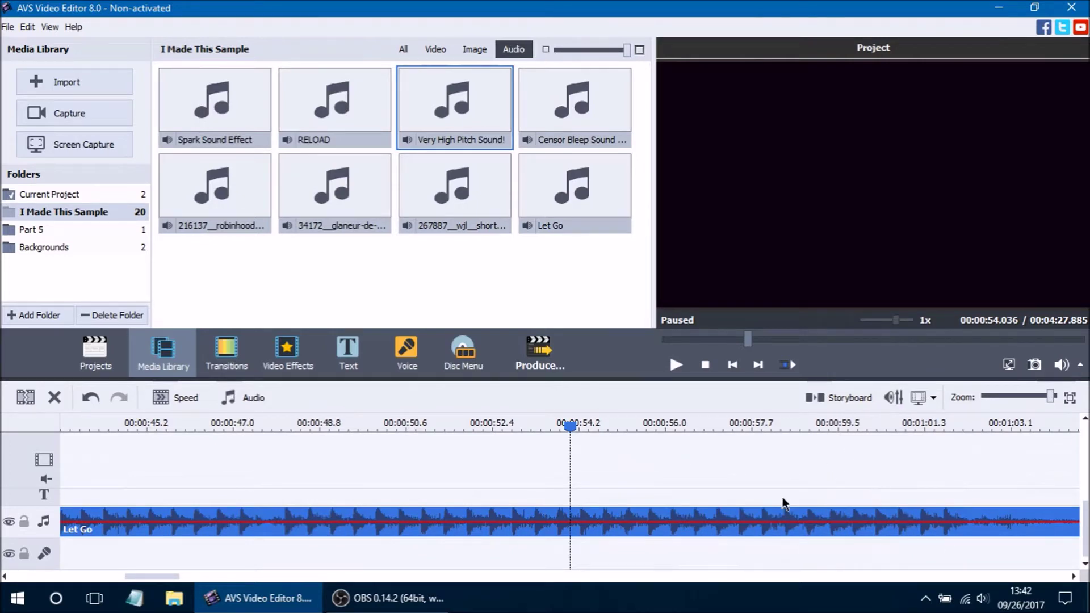
scroll(525, 434, "down", 3)
left_click_drag(1054, 396, 1029, 397)
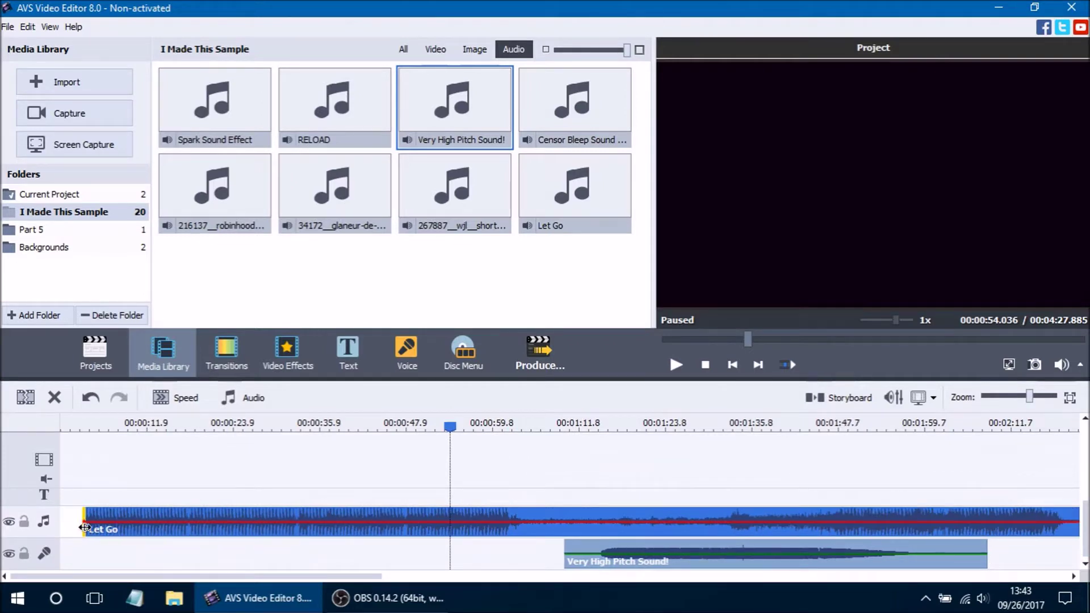
left_click_drag(85, 529, 315, 529)
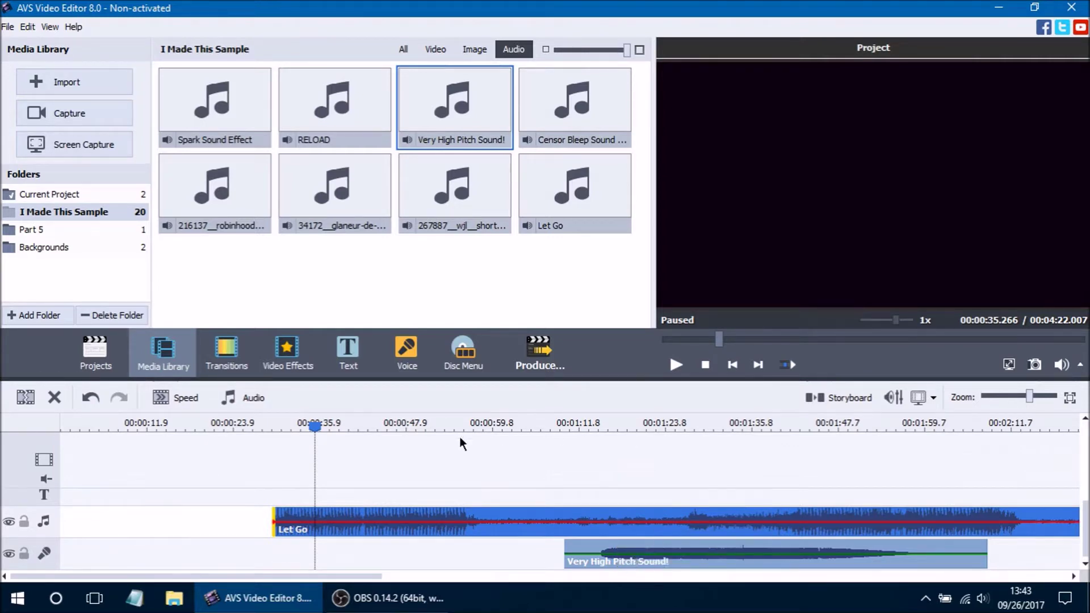
Step: Lock the music and voice lines and add the Vir_Free_Video_Backgrounds_1-5 video at the start of the main video line
left_click(24, 521)
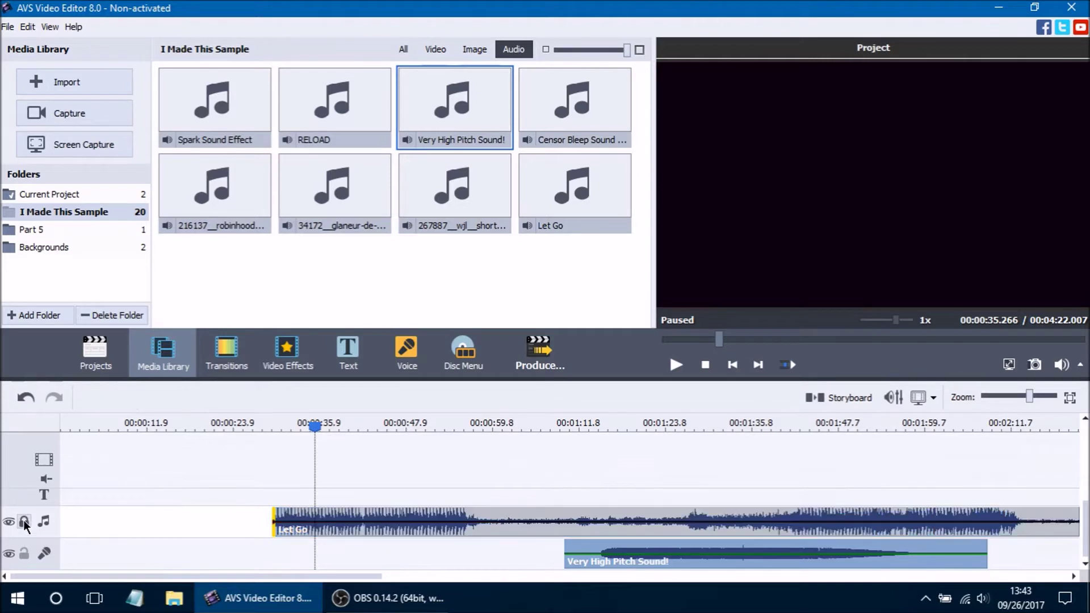
left_click(25, 554)
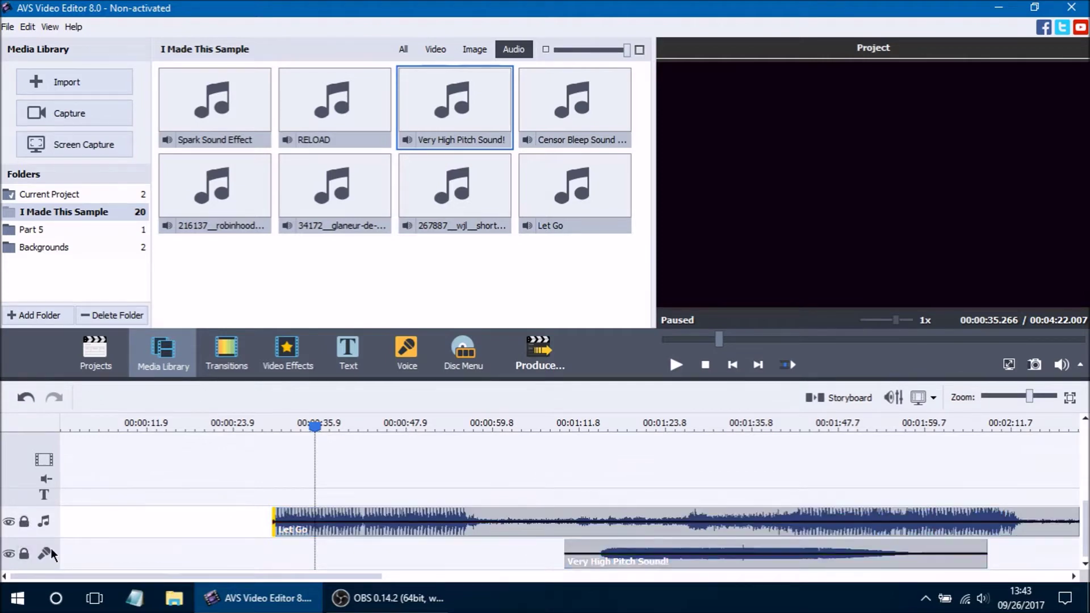
left_click(435, 49)
left_click(476, 108)
left_click_drag(476, 108, 359, 470)
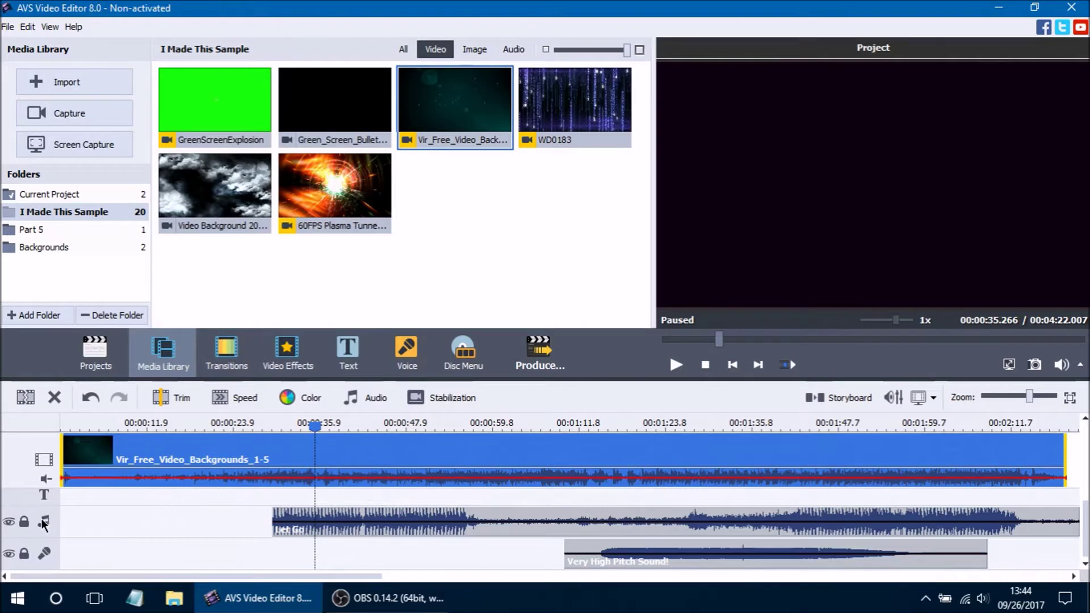
Step: Unlock the music and voice lines and deselect the main video clip
left_click(24, 521)
left_click(24, 554)
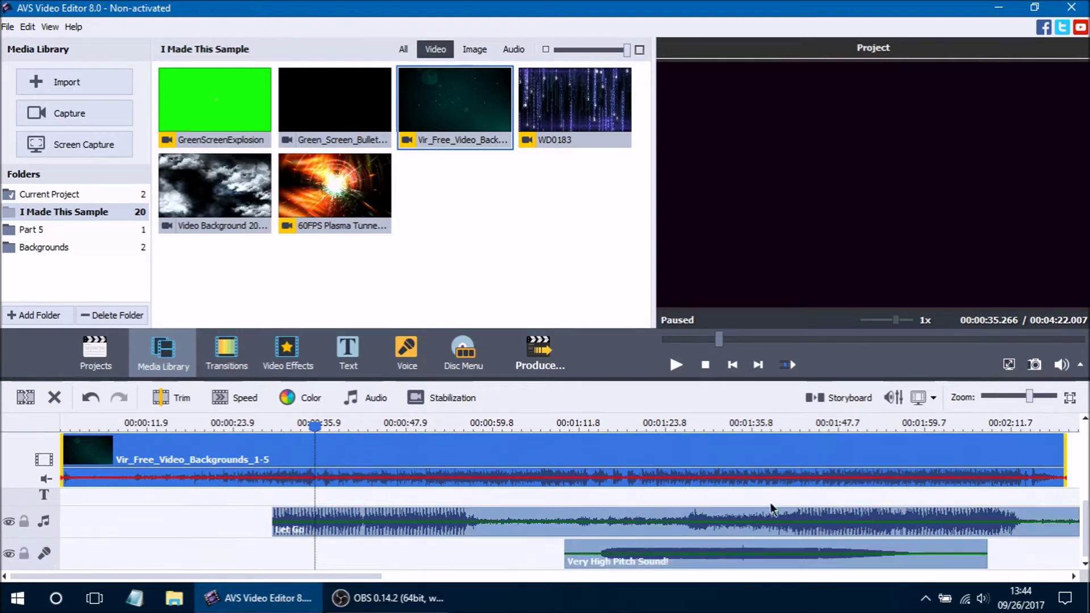
left_click(613, 514)
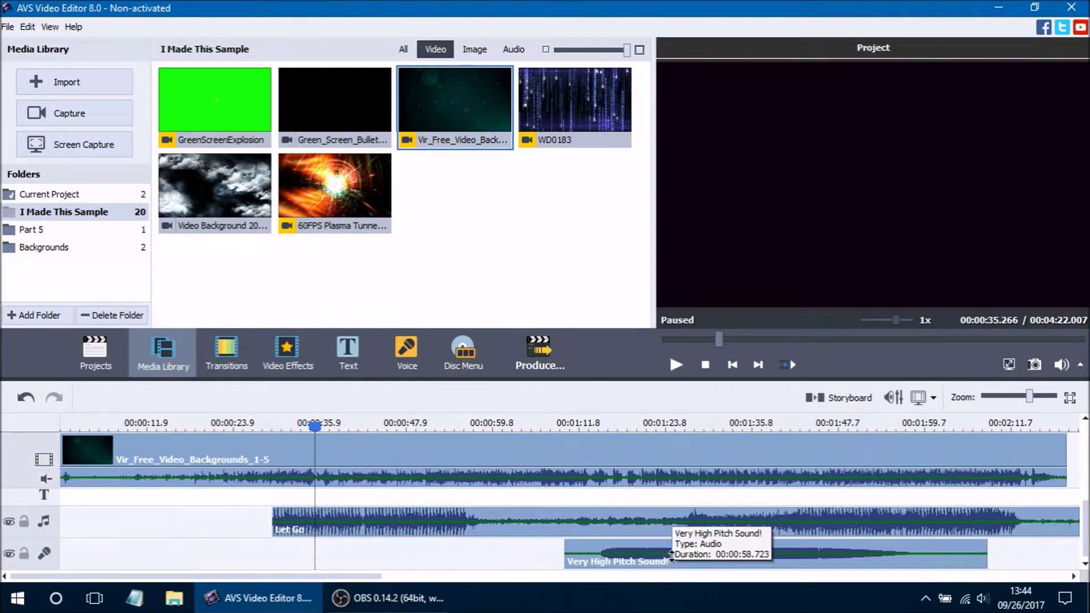
Step: Set the project's volume balance to 175 for Main Video and 50 for Audio Mix
left_click(892, 398)
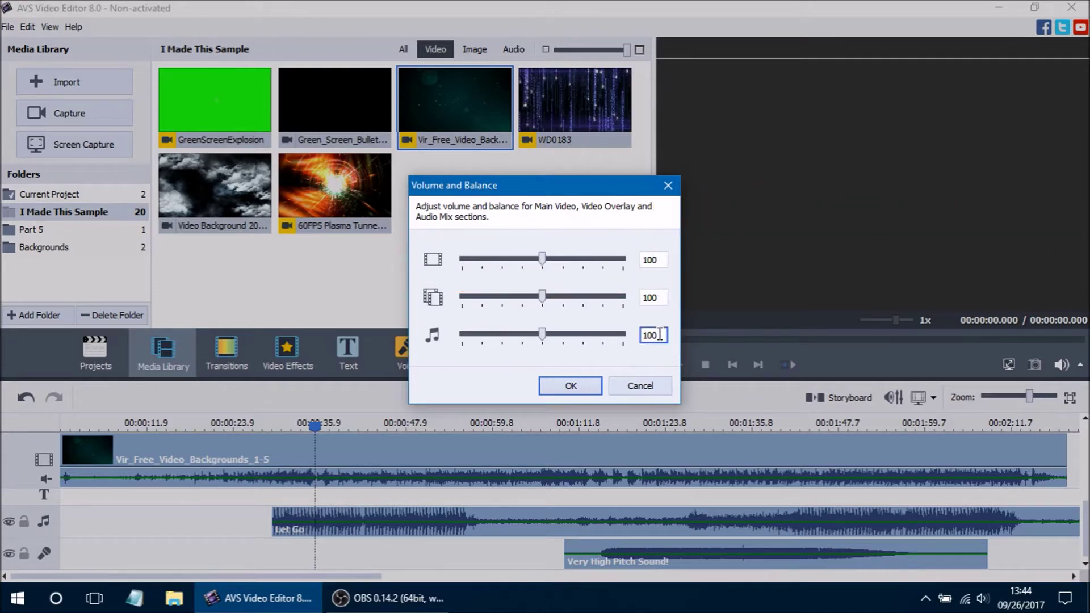
left_click_drag(544, 262, 605, 256)
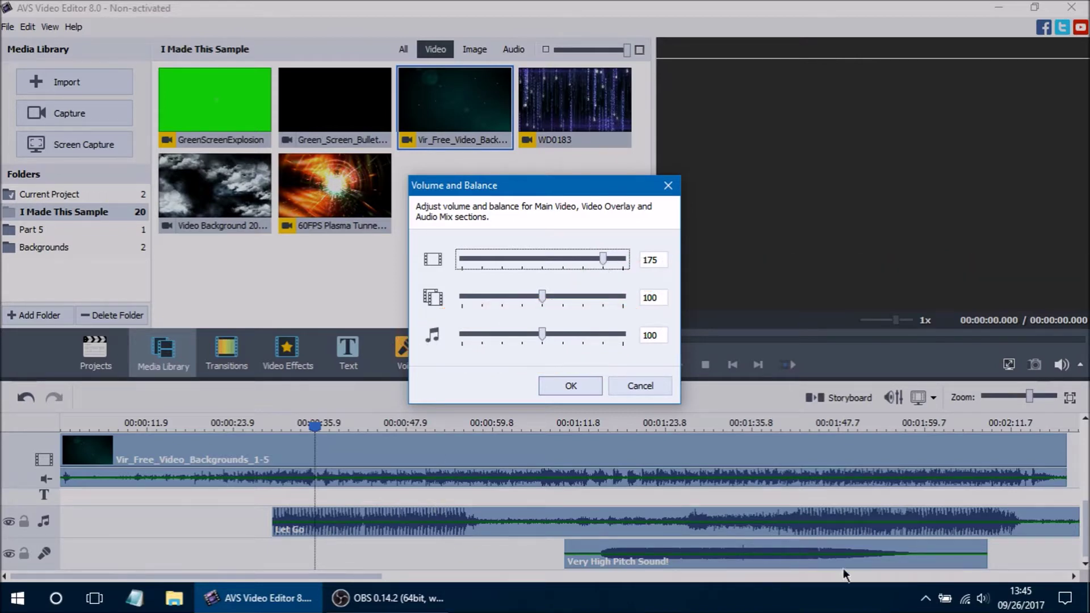
left_click_drag(543, 335, 508, 336)
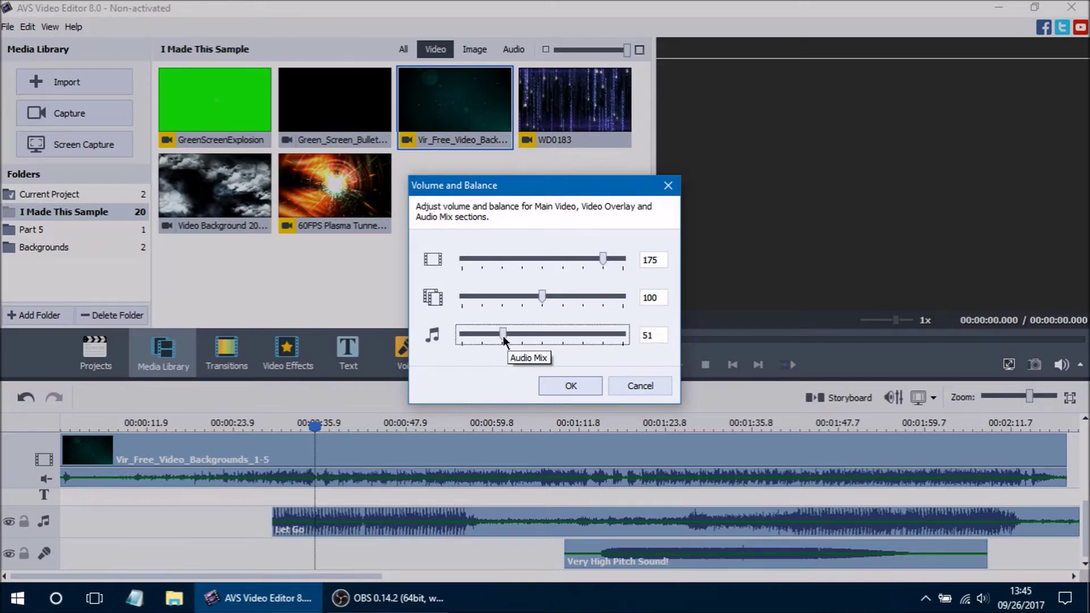
key("Tab")
key("BackSpace")
type("0")
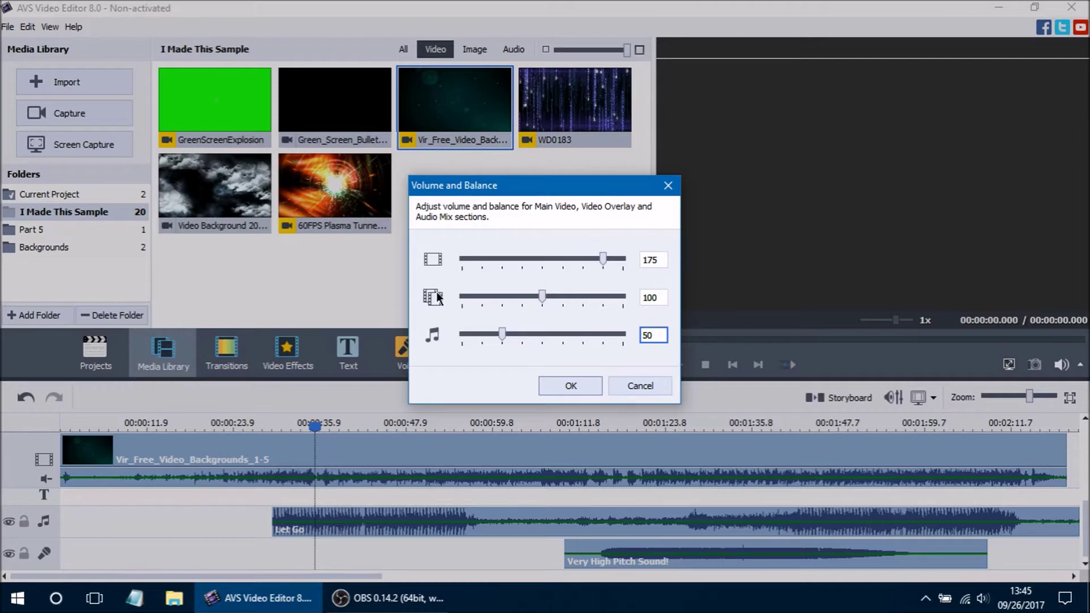
left_click(659, 260)
left_click(571, 386)
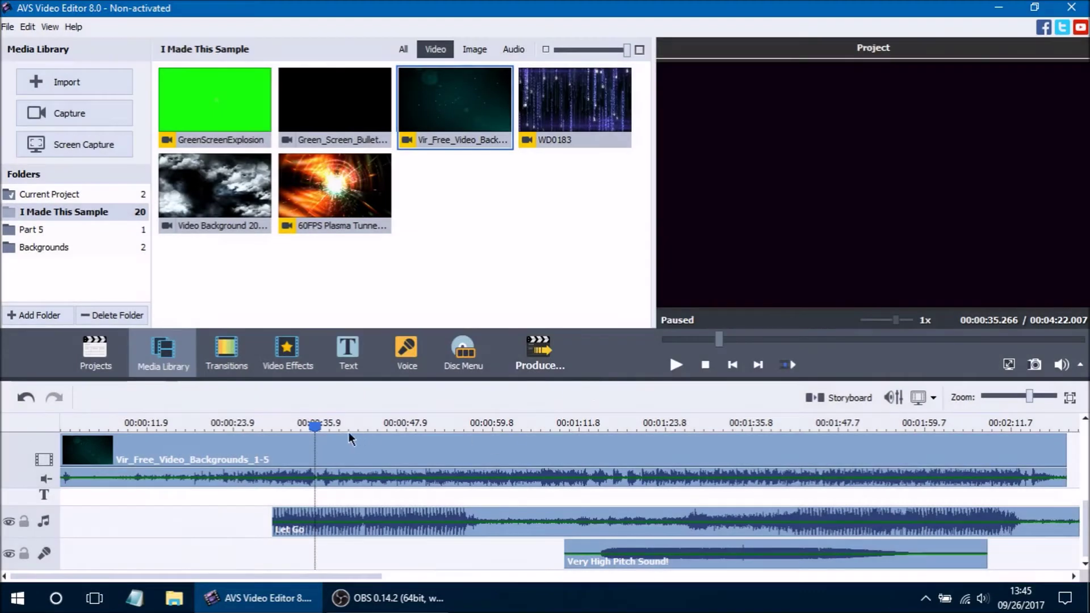
left_click_drag(316, 426, 370, 426)
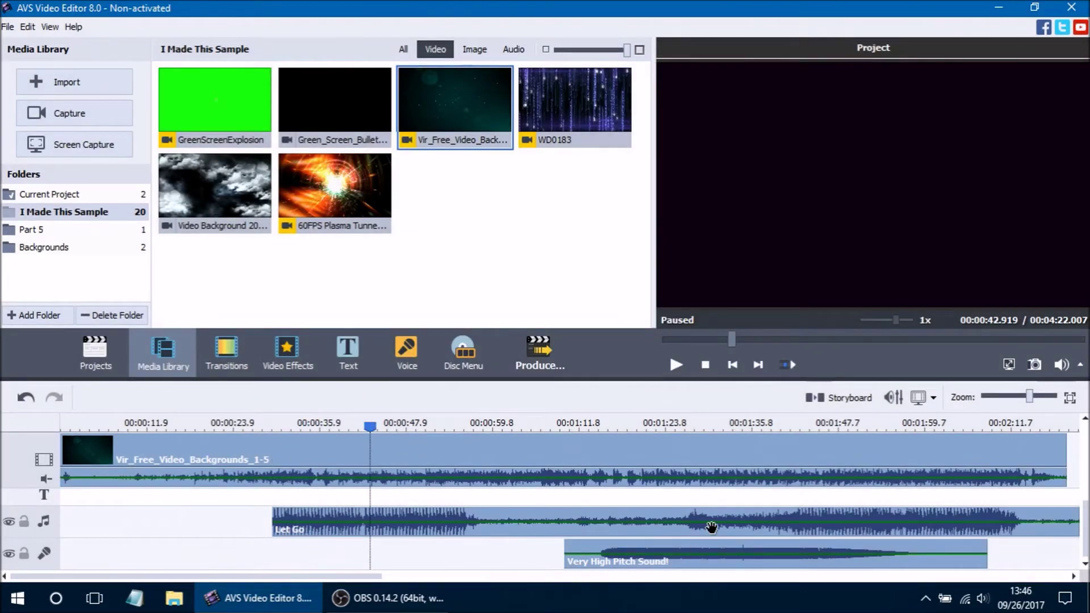
left_click(669, 461)
left_click(678, 514)
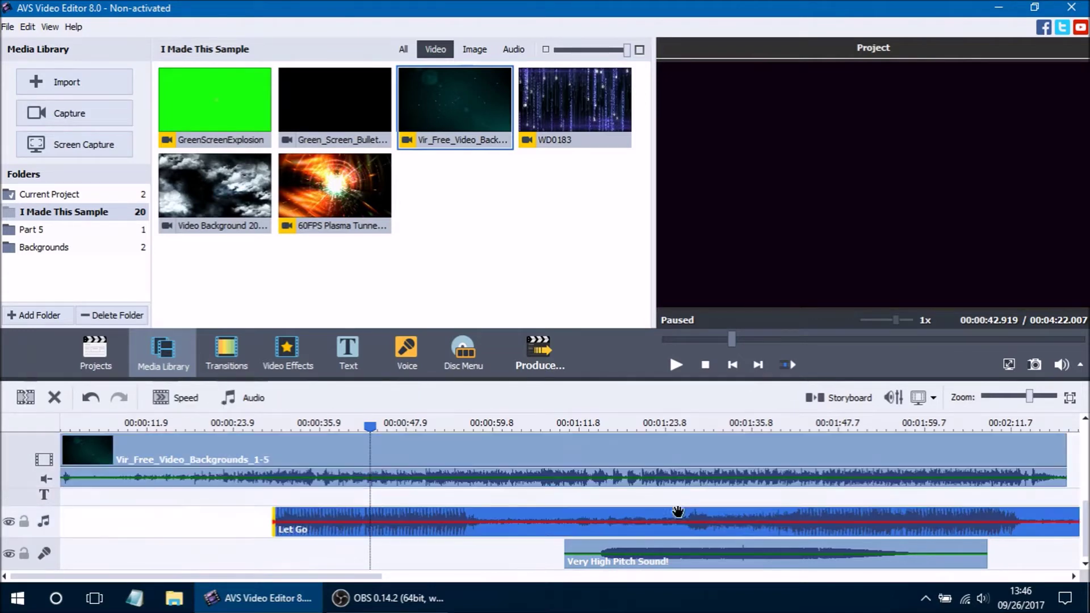
left_click(685, 562)
left_click(684, 521)
left_click(699, 457)
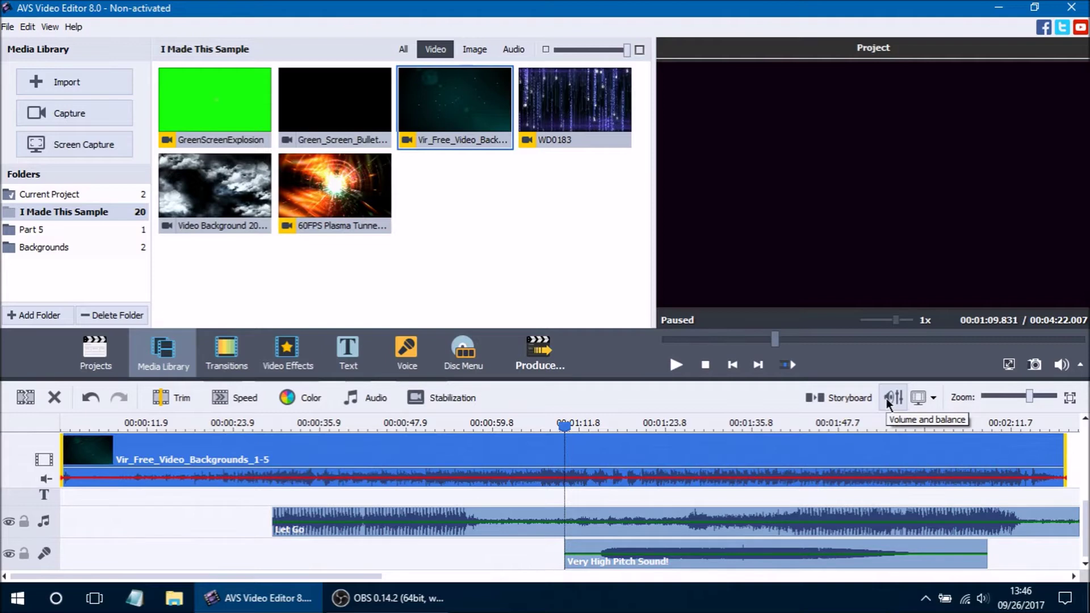
left_click(569, 424)
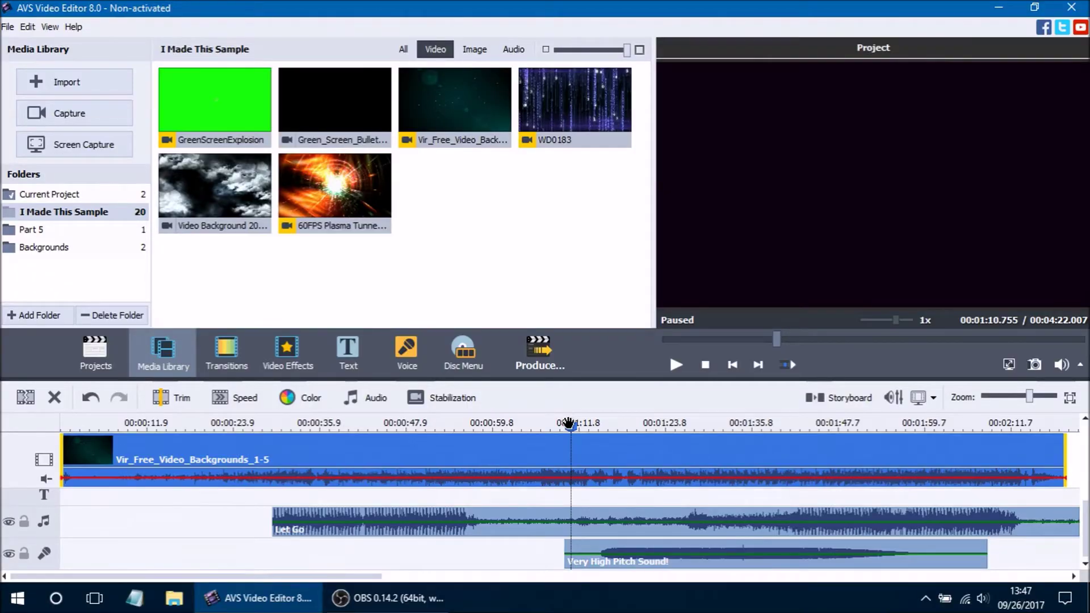
left_click(668, 505)
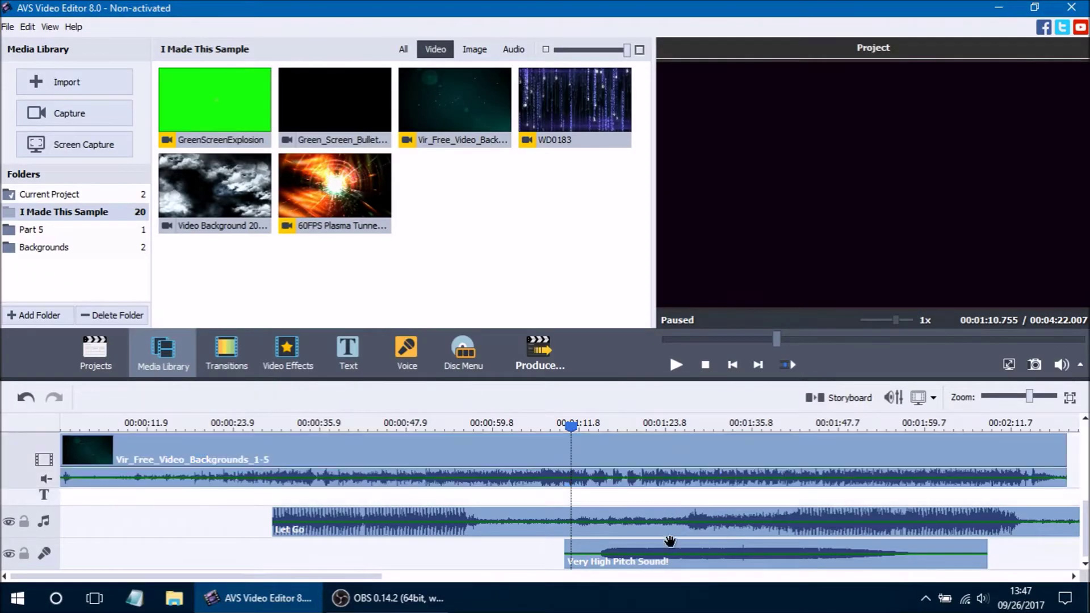
left_click(669, 542)
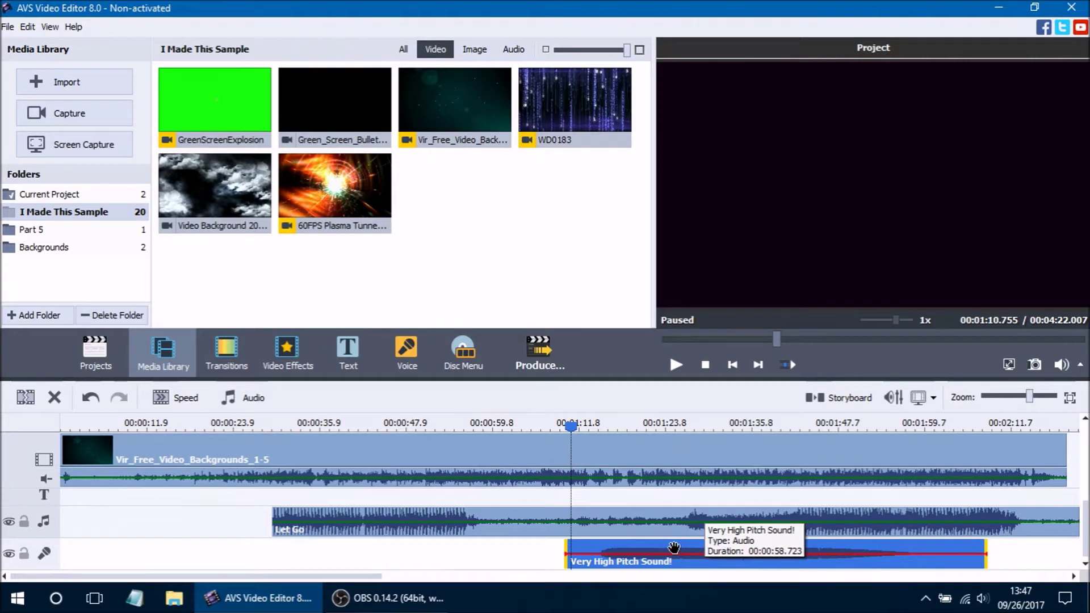
Step: Shape the "Let Go" clip's volume line to rise gradually from the clip's start to maximum at about 00:00:53
left_click(649, 529)
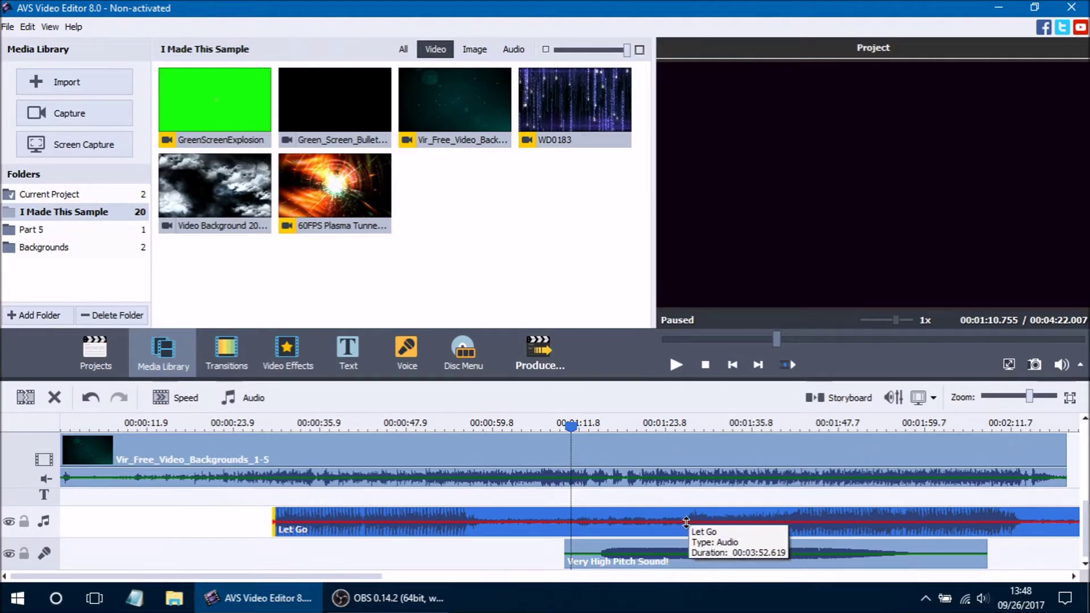
mouse_move(686, 521)
left_mouse_down()
mouse_move(685, 506)
mouse_move(686, 527)
left_mouse_up()
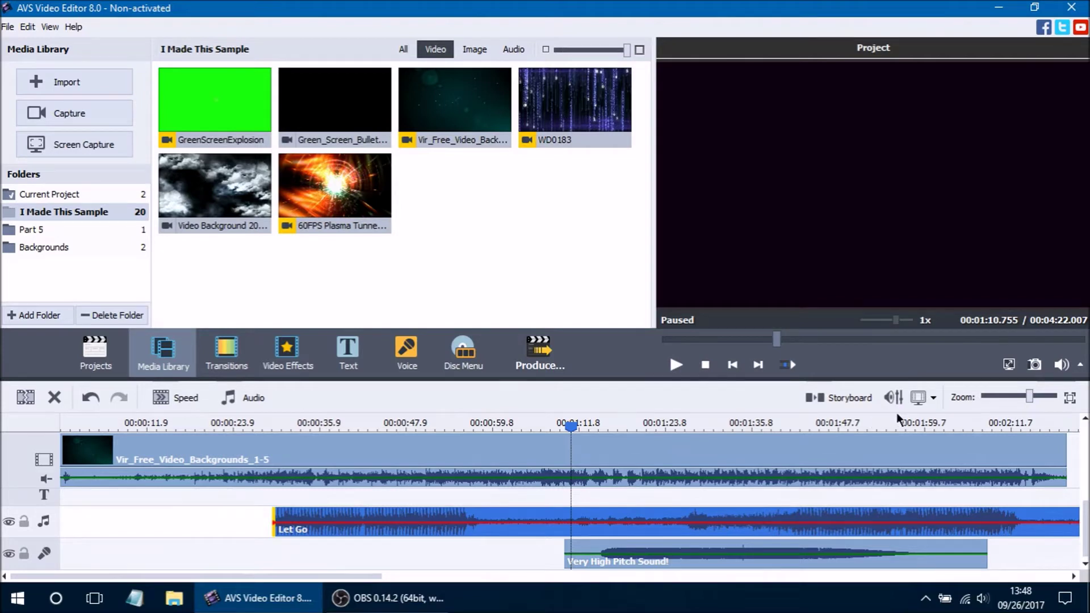
left_click_drag(1029, 397, 1046, 396)
left_click_drag(226, 576, 191, 582)
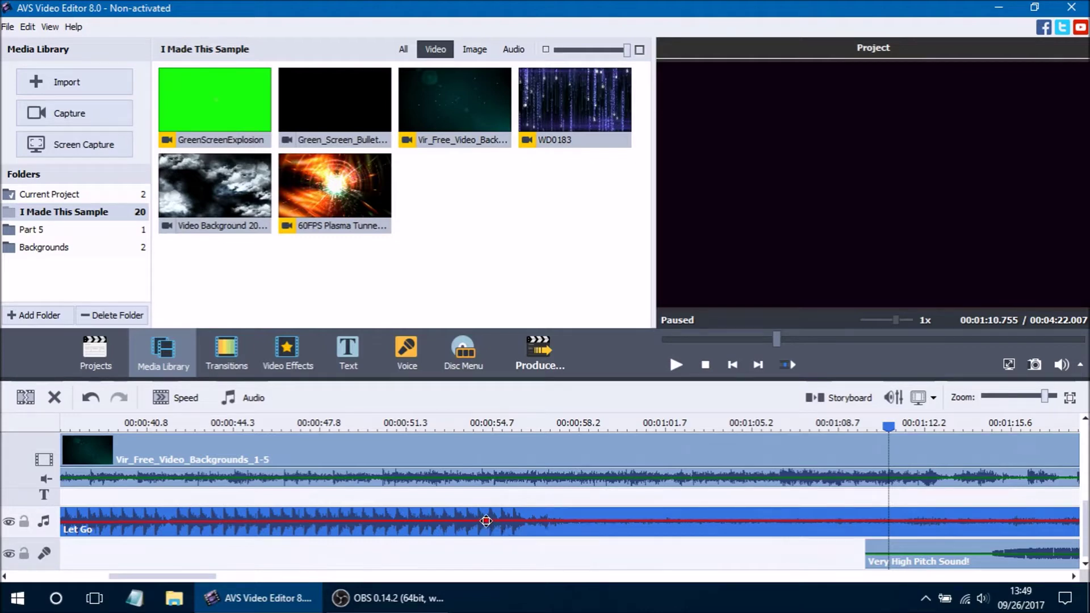
left_click_drag(725, 522, 455, 505)
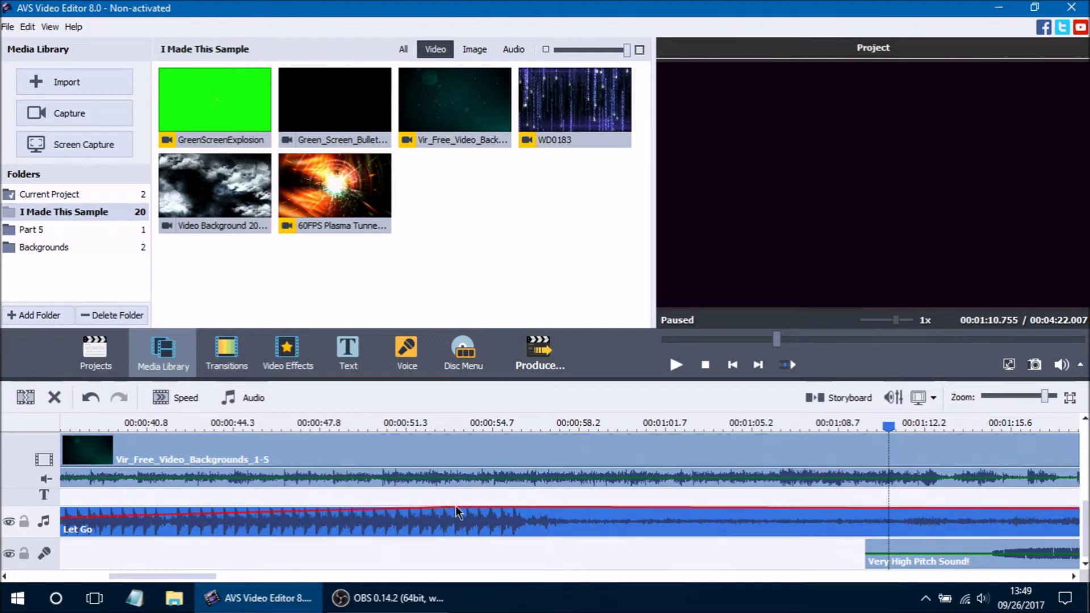
left_click_drag(217, 575, 163, 577)
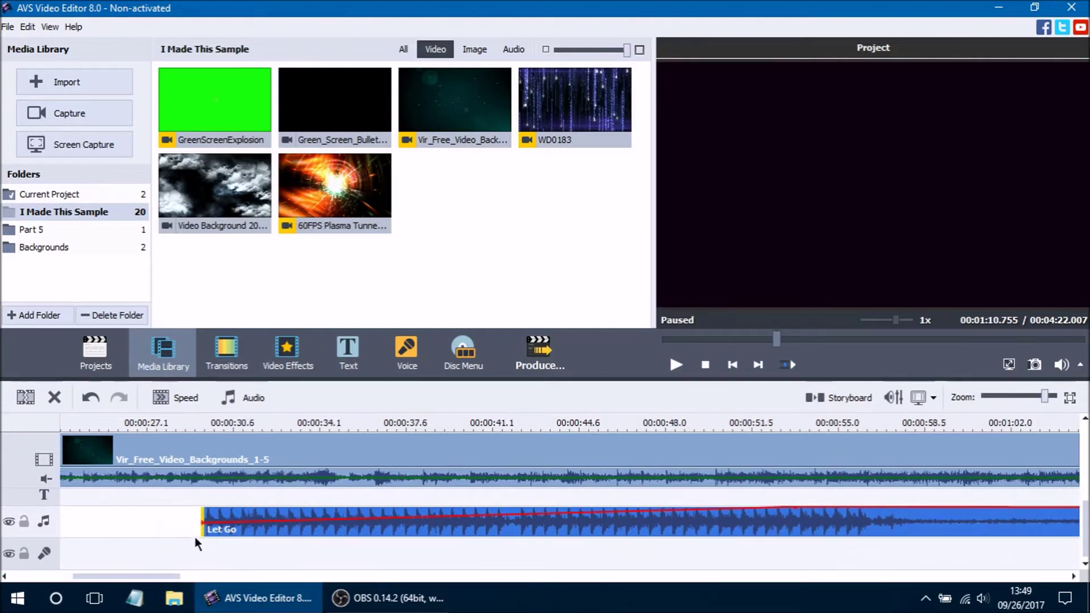
scroll(204, 528, "down", 1)
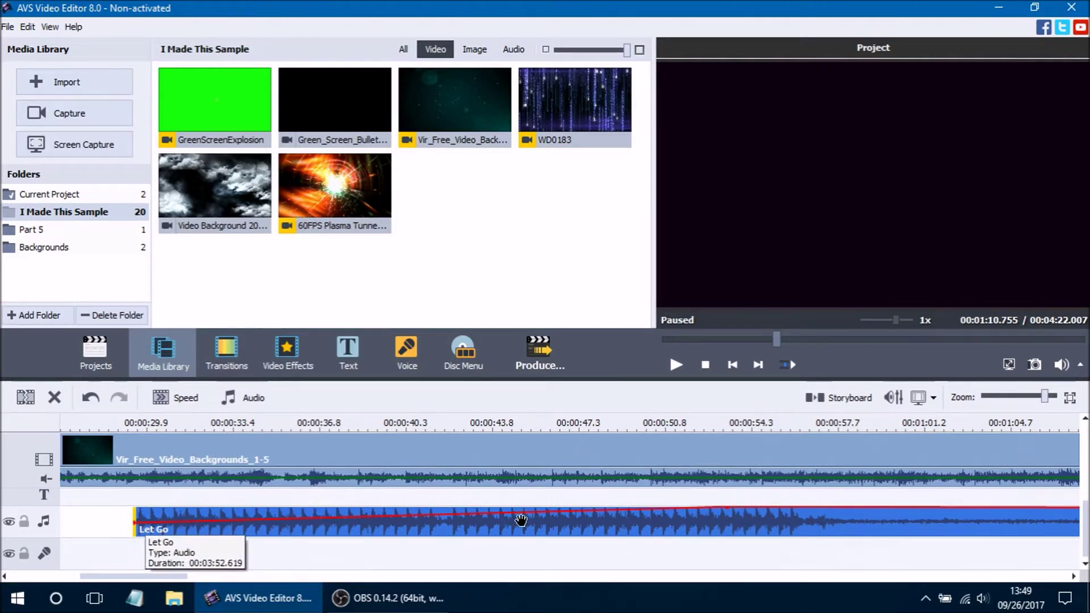
scroll(179, 577, "down", 9)
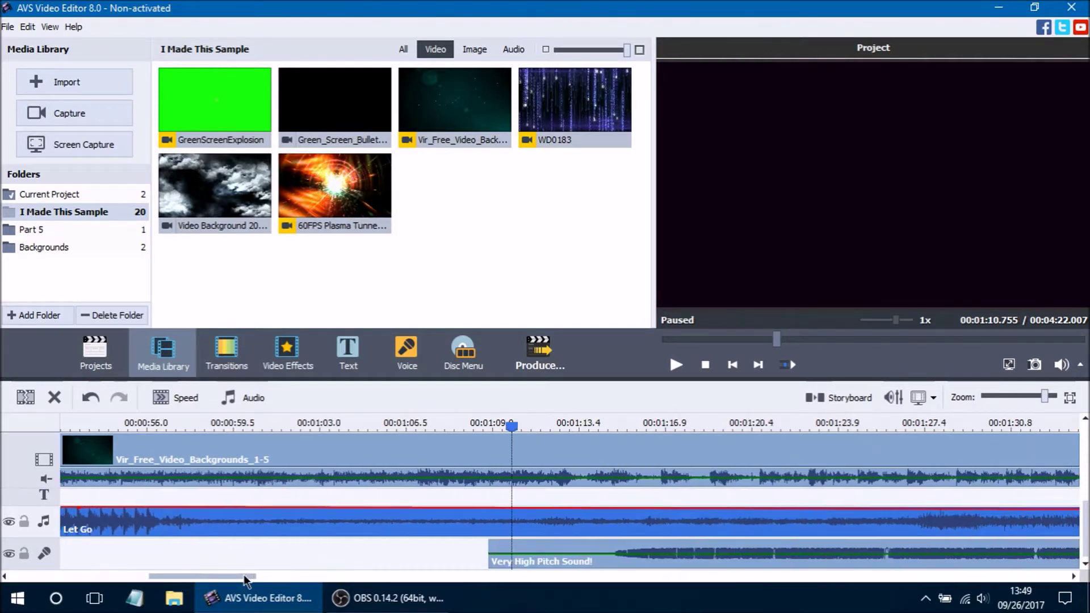
Step: Lower the "Let Go" clip's volume line to about mid-level from roughly 00:00:54 onward
left_click_drag(188, 576, 200, 549)
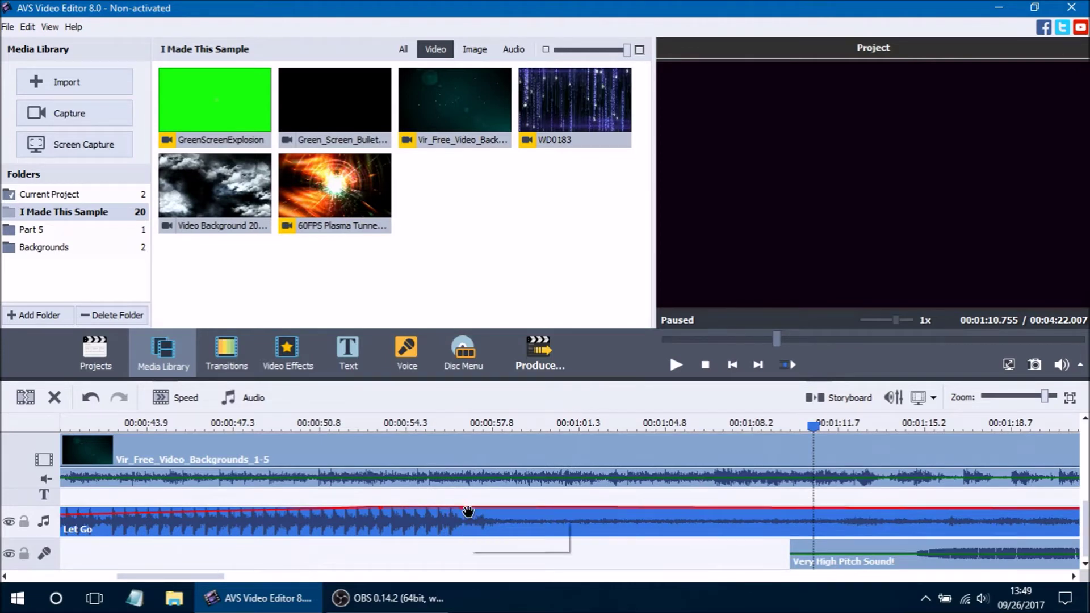
left_click_drag(464, 510, 403, 523)
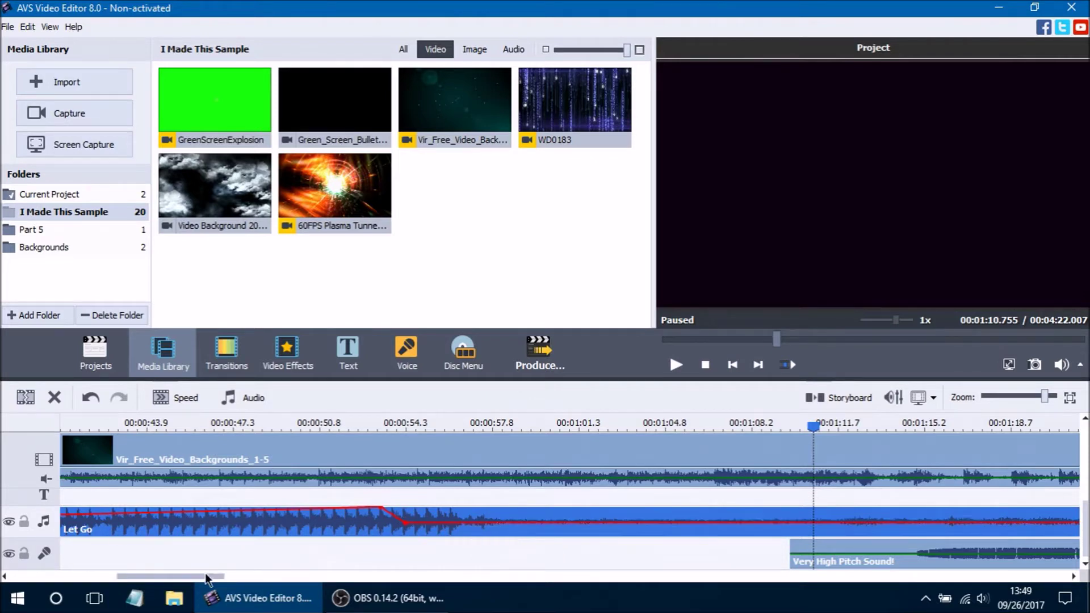
left_click_drag(201, 575, 192, 575)
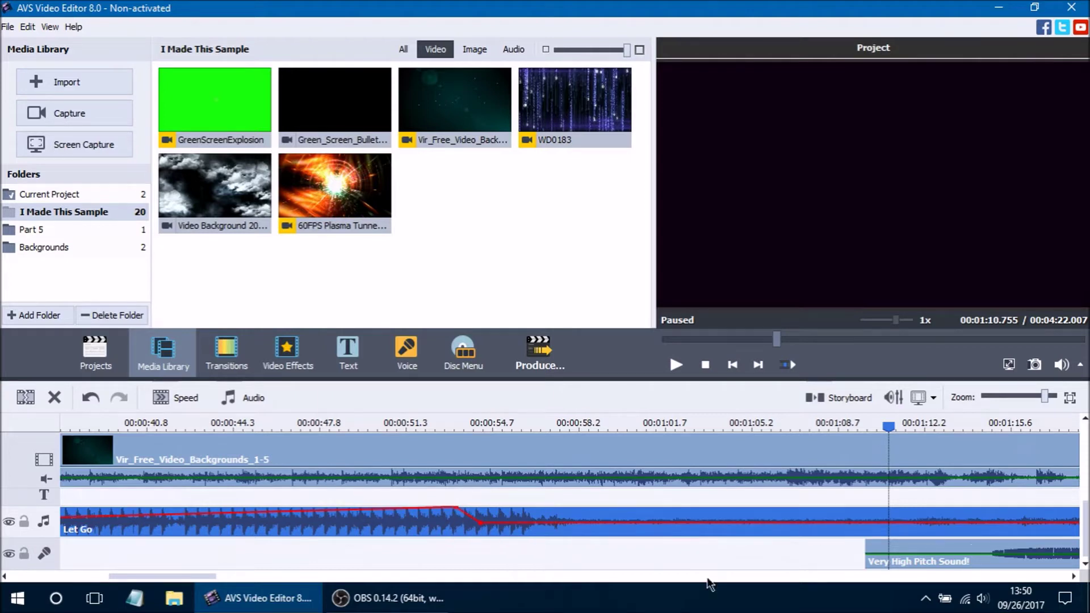
left_click_drag(174, 576, 190, 576)
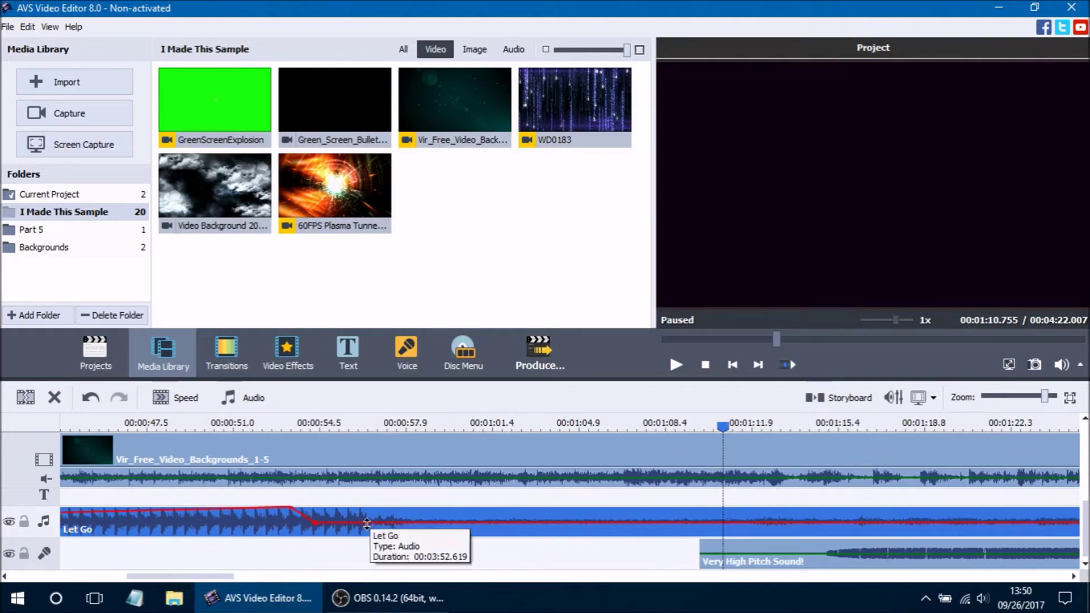
Step: Shape further volume changes on "Let Go": a peak near 00:00:55.6, a dip near 00:00:56.9 and a rise at about 00:00:59
left_click_drag(355, 522, 376, 527)
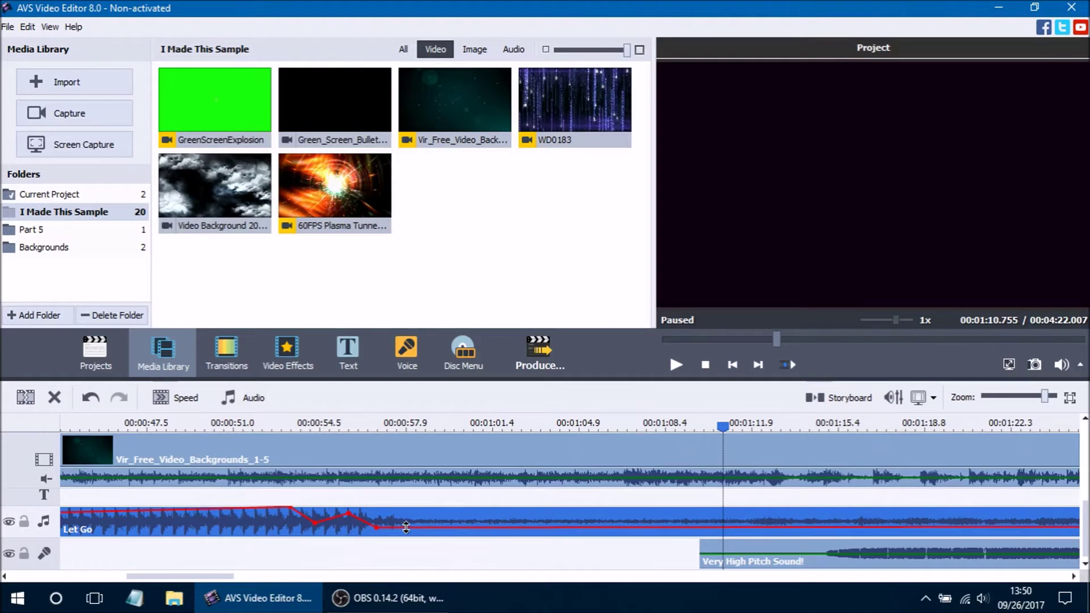
left_click_drag(402, 527, 402, 512)
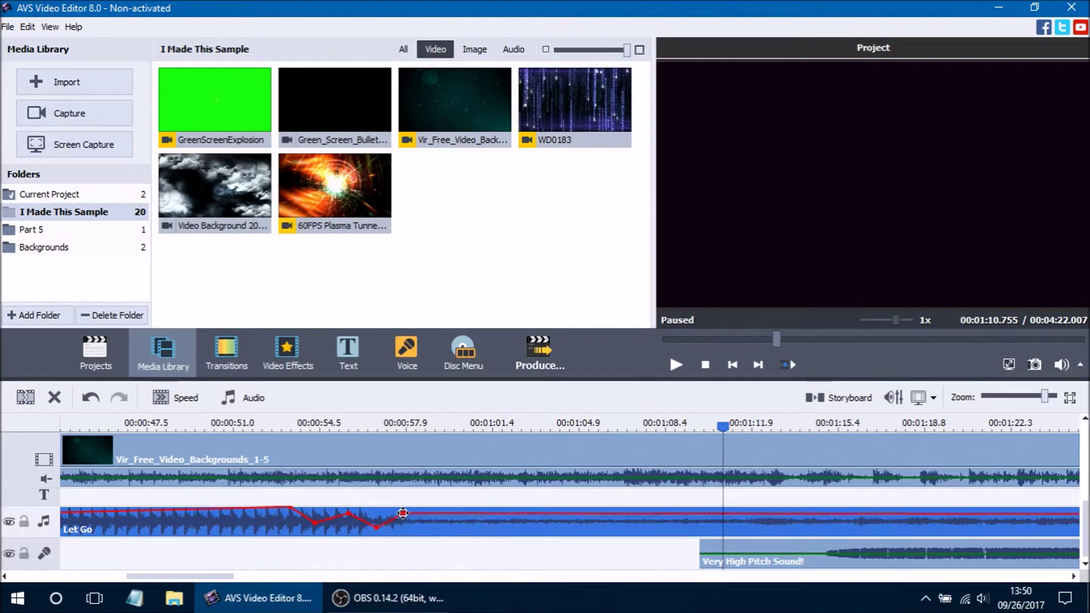
left_click_drag(404, 514, 402, 527)
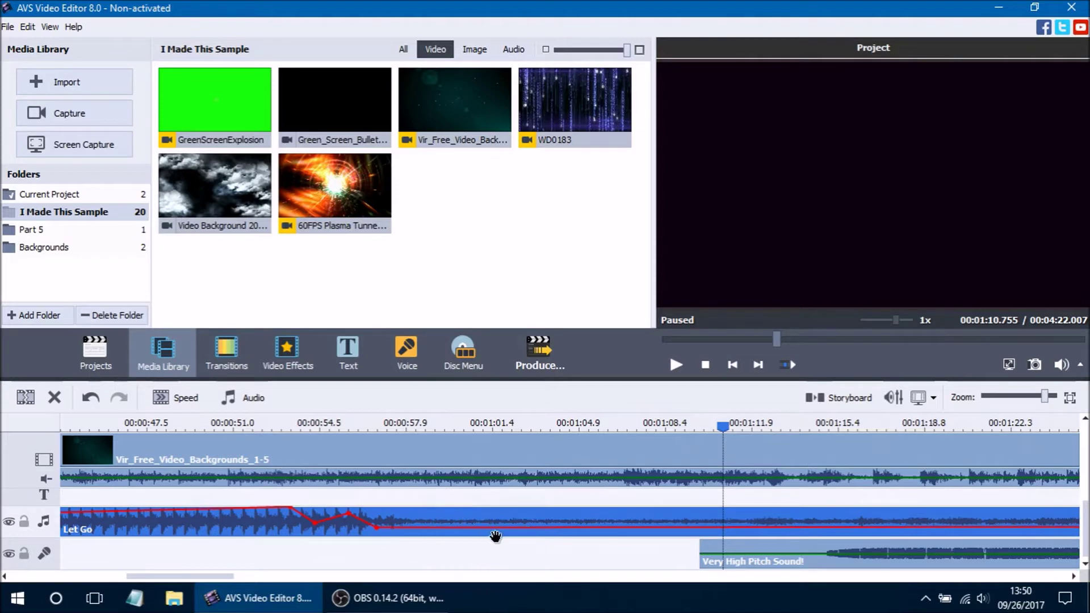
scroll(495, 536, "up", 2)
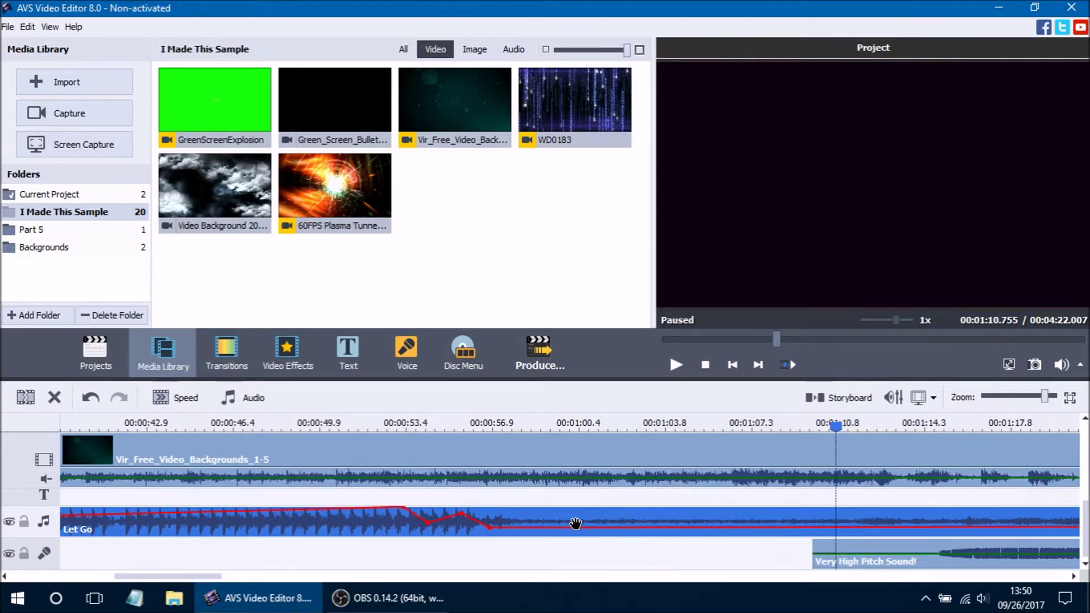
left_click_drag(576, 526, 540, 516)
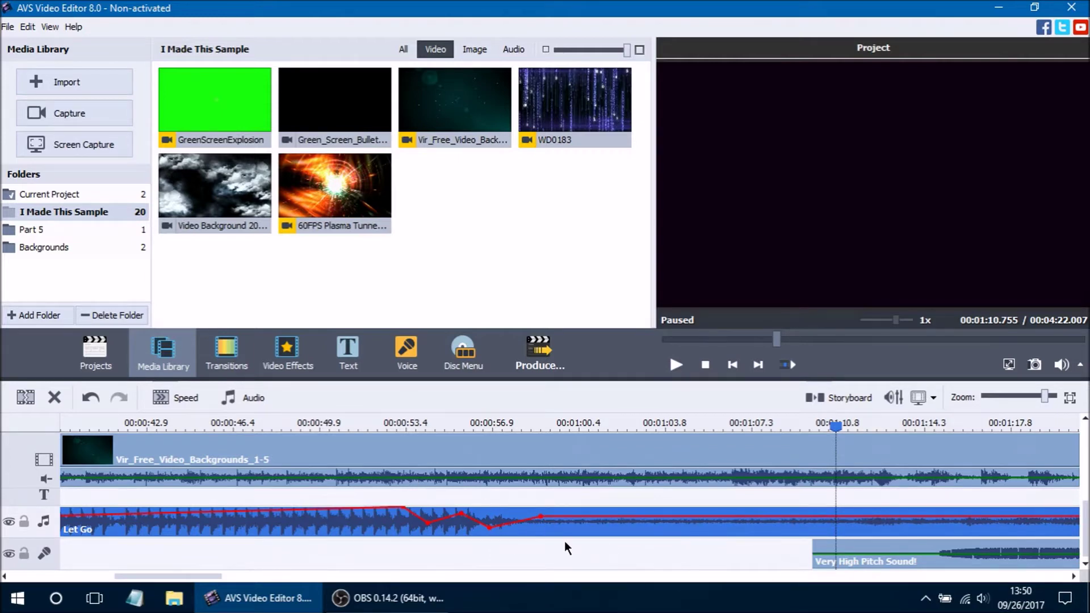
Step: Reset the volume envelope of the "Let Go" clip
right_click(555, 528)
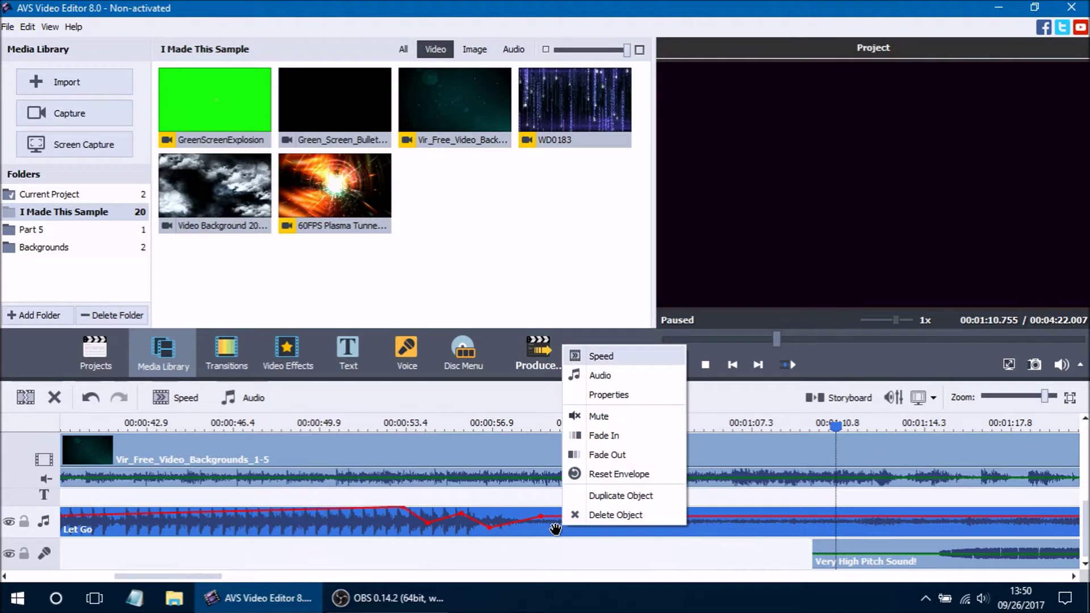
left_click(652, 471)
left_click_drag(202, 577, 156, 577)
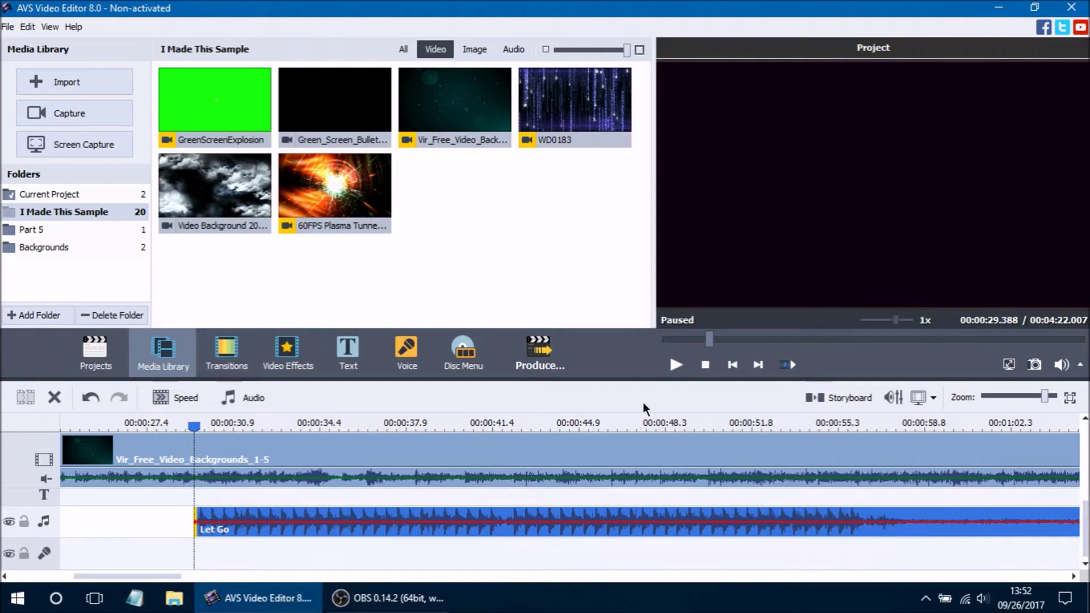
Step: Open voice recording and examine the available audio devices and sources, refreshing the device list
left_click(411, 363)
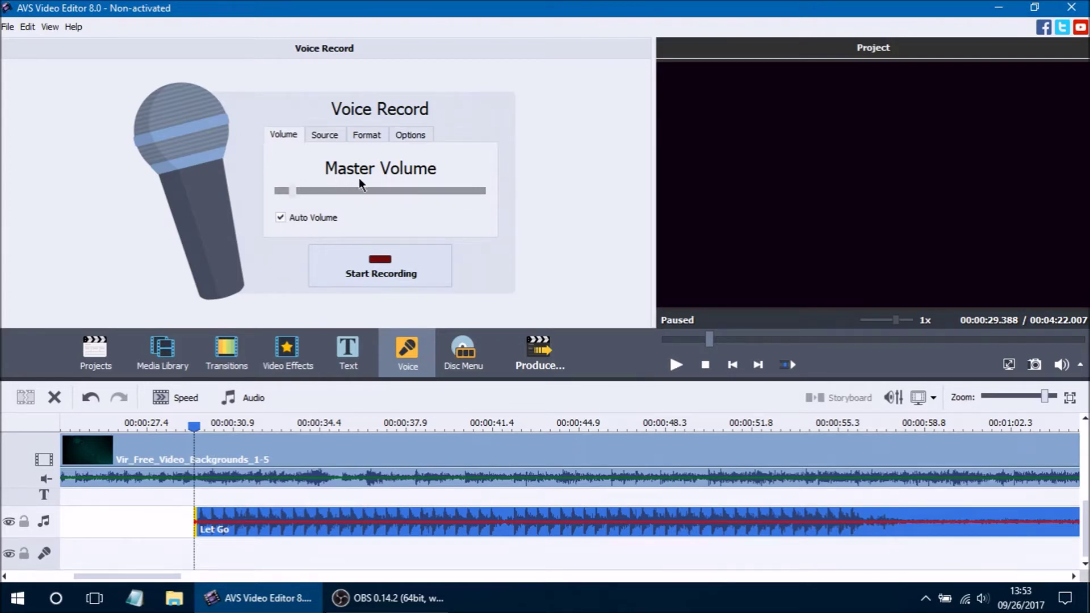
left_click(330, 135)
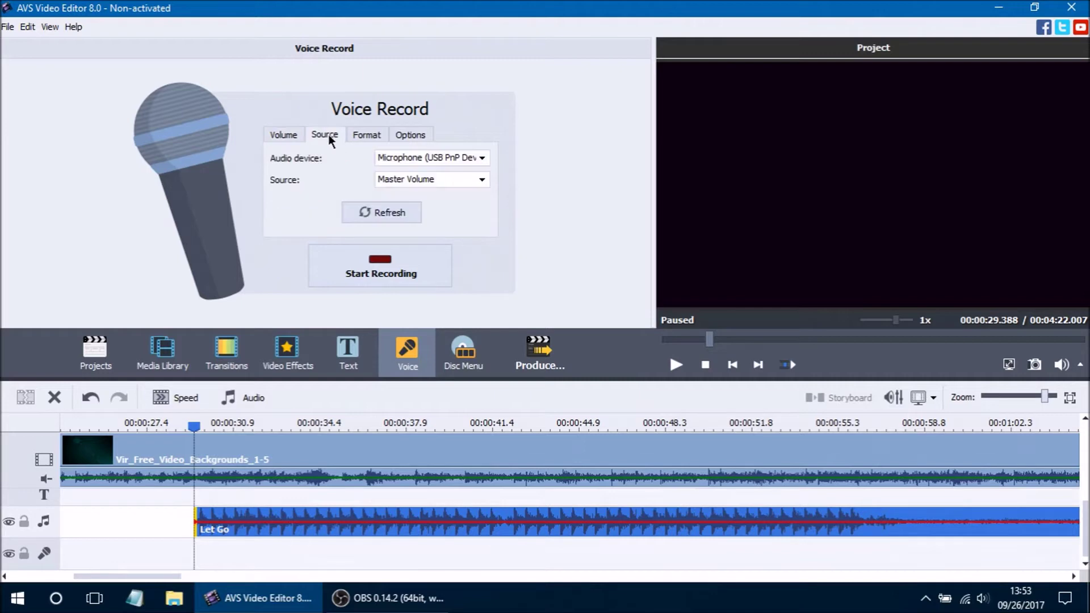
left_click(482, 159)
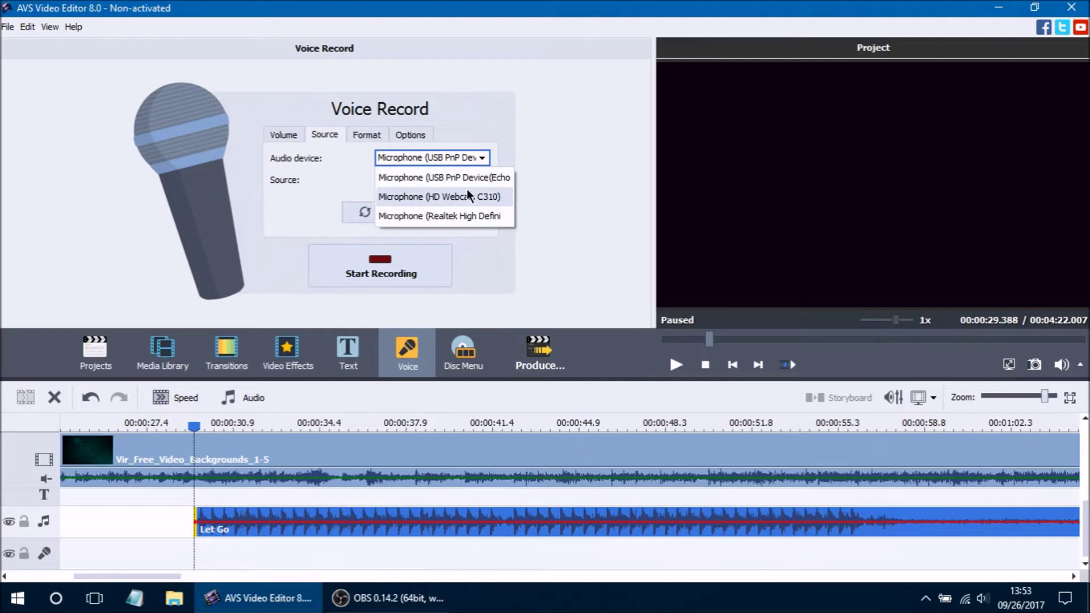
left_click(512, 137)
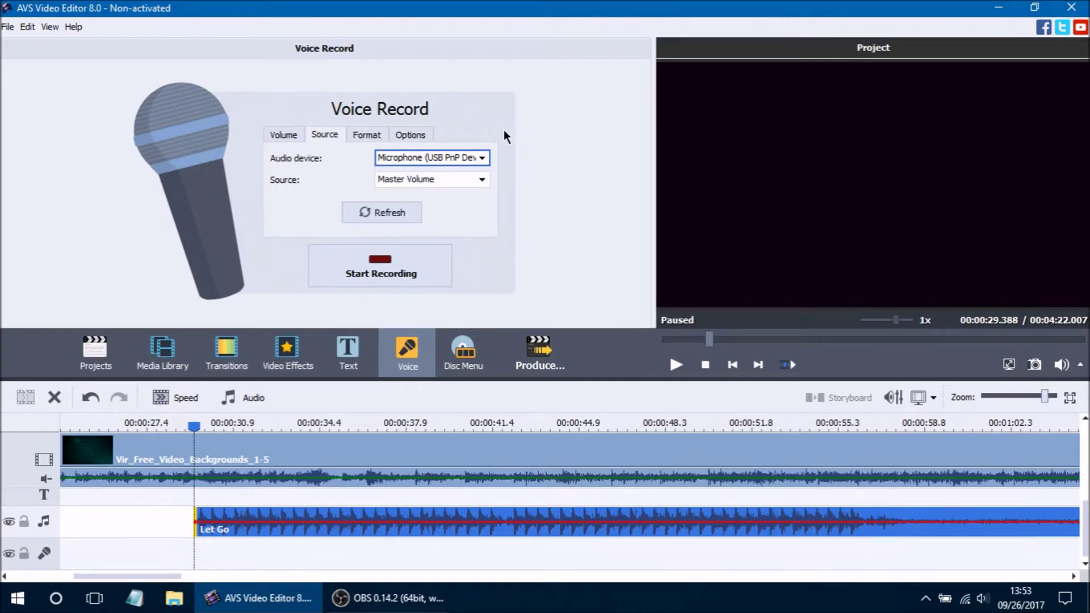
left_click(482, 180)
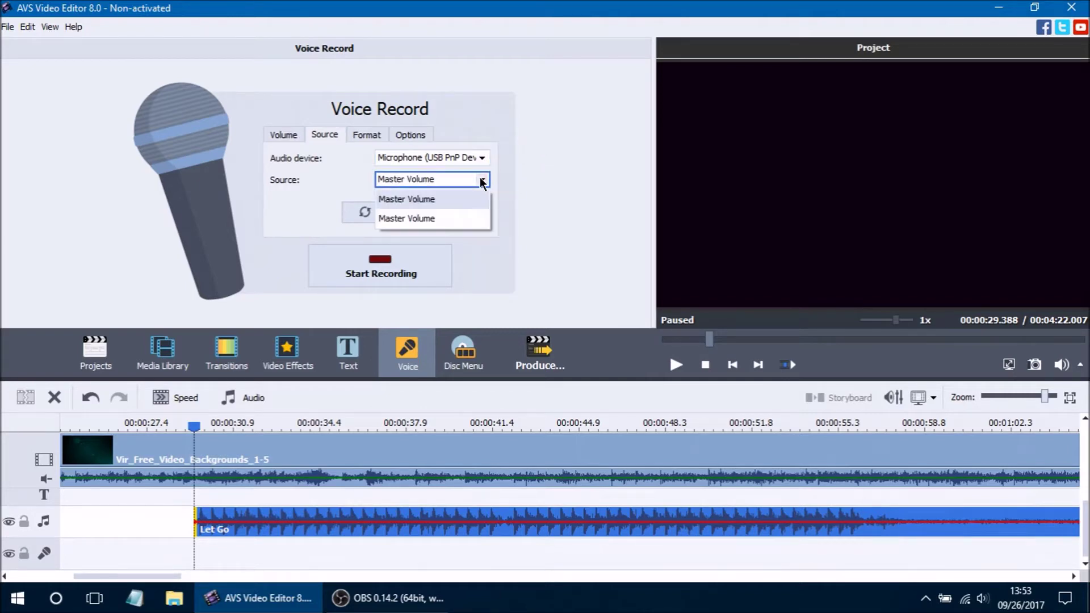
left_click(547, 162)
left_click(402, 207)
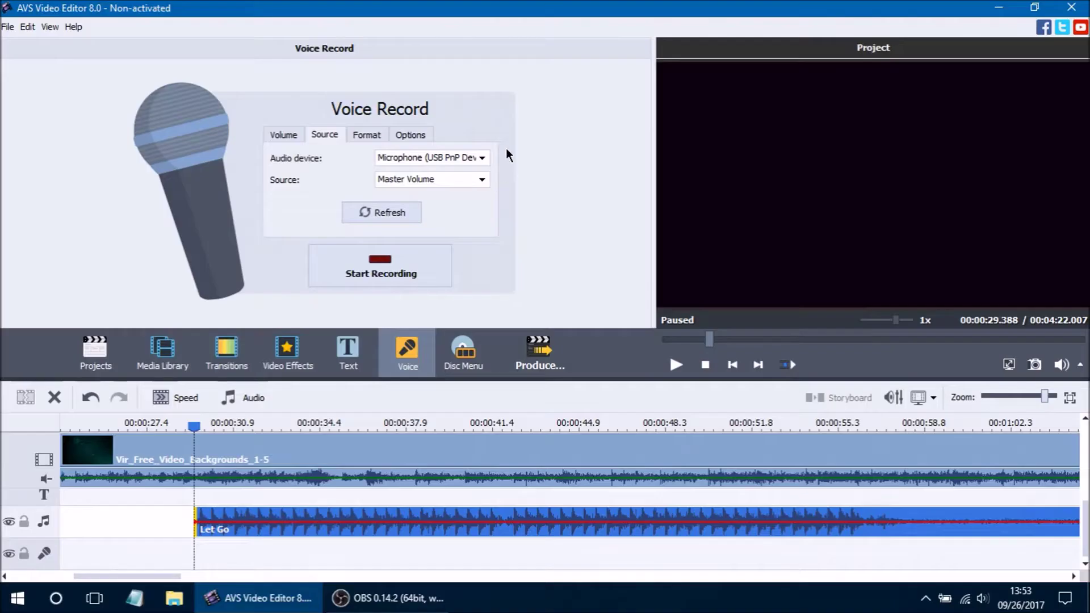
Step: Examine the voice recording's format, frequency, bitrate and channels choices without changing them
left_click(372, 134)
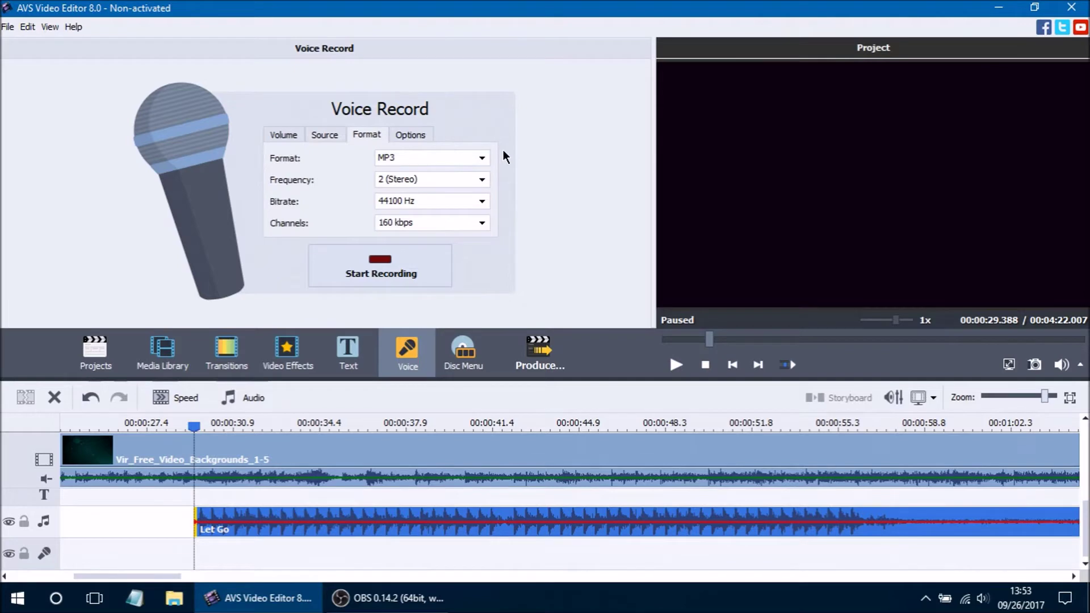
left_click(480, 157)
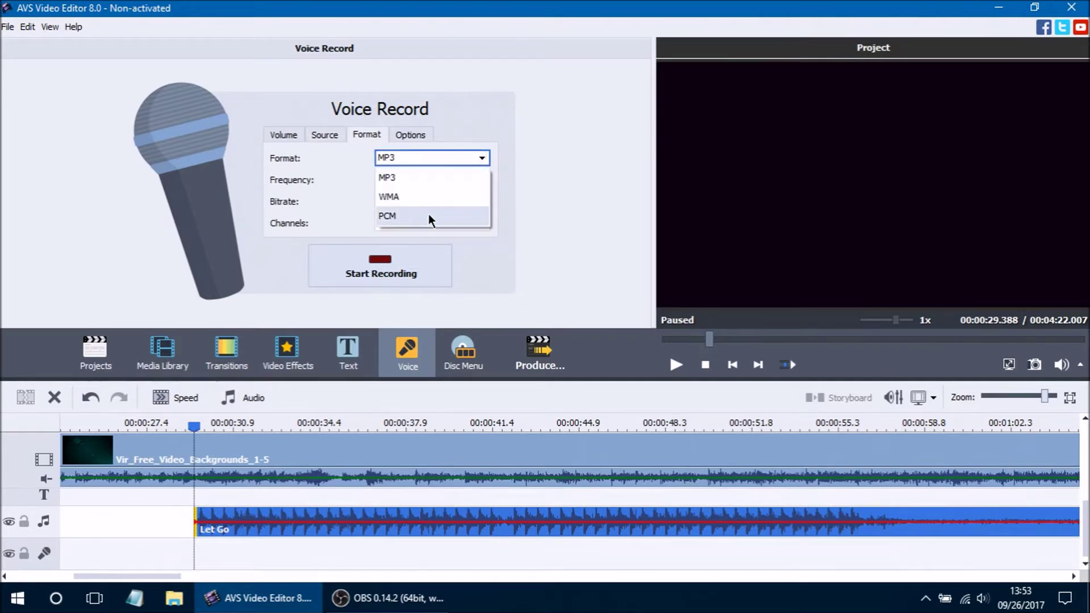
left_click(546, 160)
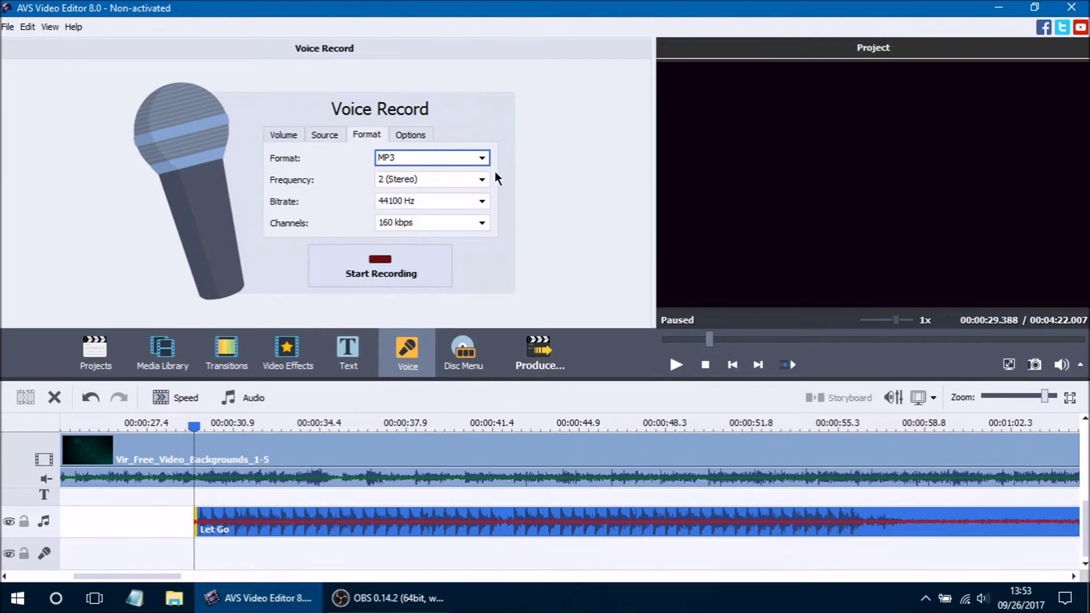
left_click(483, 179)
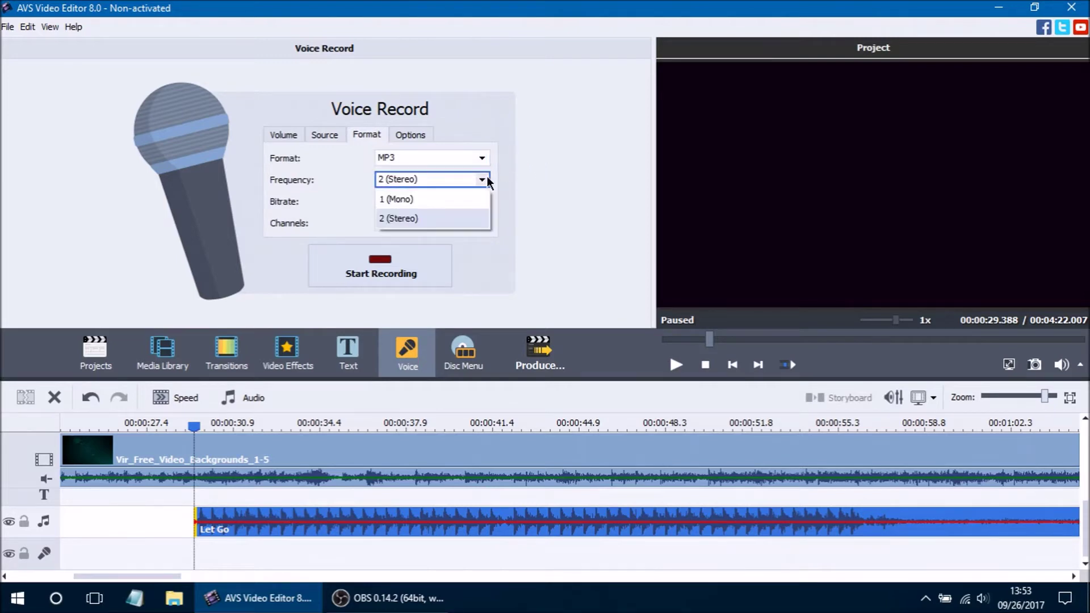
left_click(545, 171)
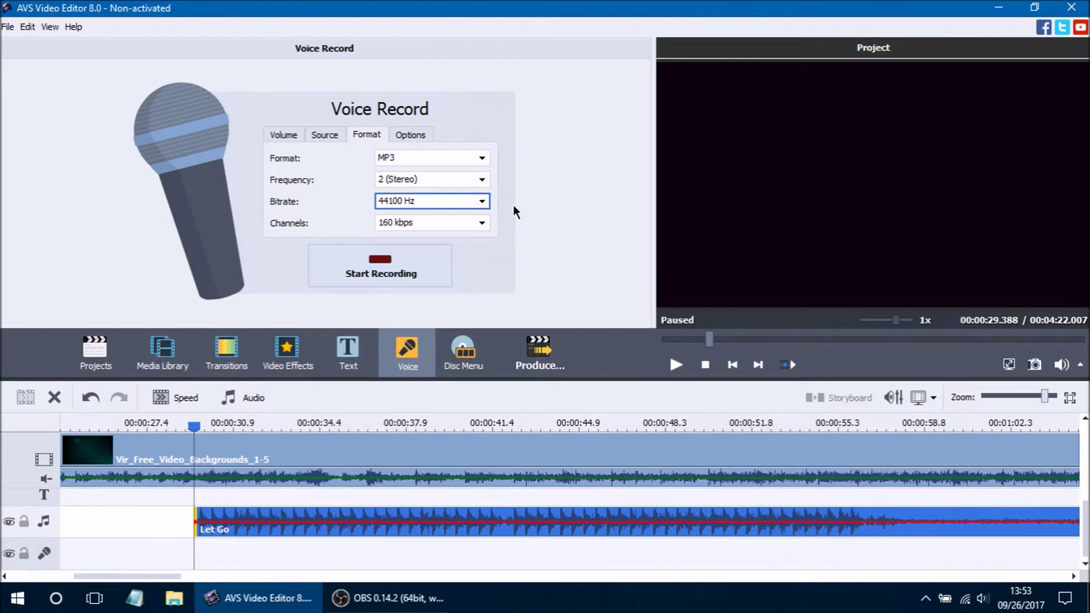
left_click(483, 222)
left_click(547, 192)
Step: Review the mute, delay and time-limit options plus the source and format settings, and return to the recording volume settings
left_click(411, 134)
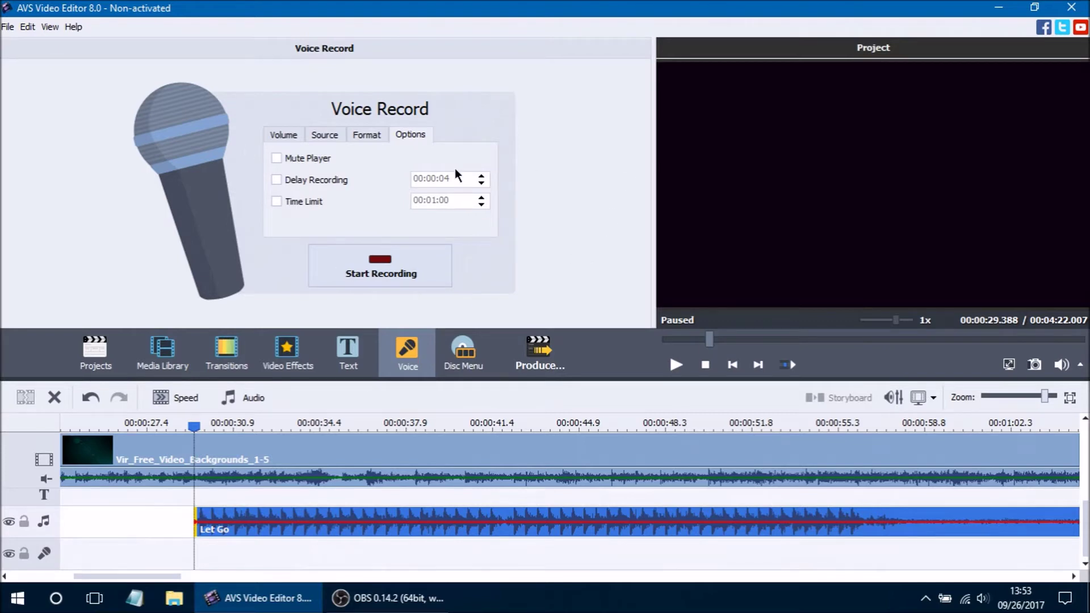
left_click(373, 137)
left_click(337, 136)
left_click(366, 138)
left_click(410, 135)
left_click(287, 137)
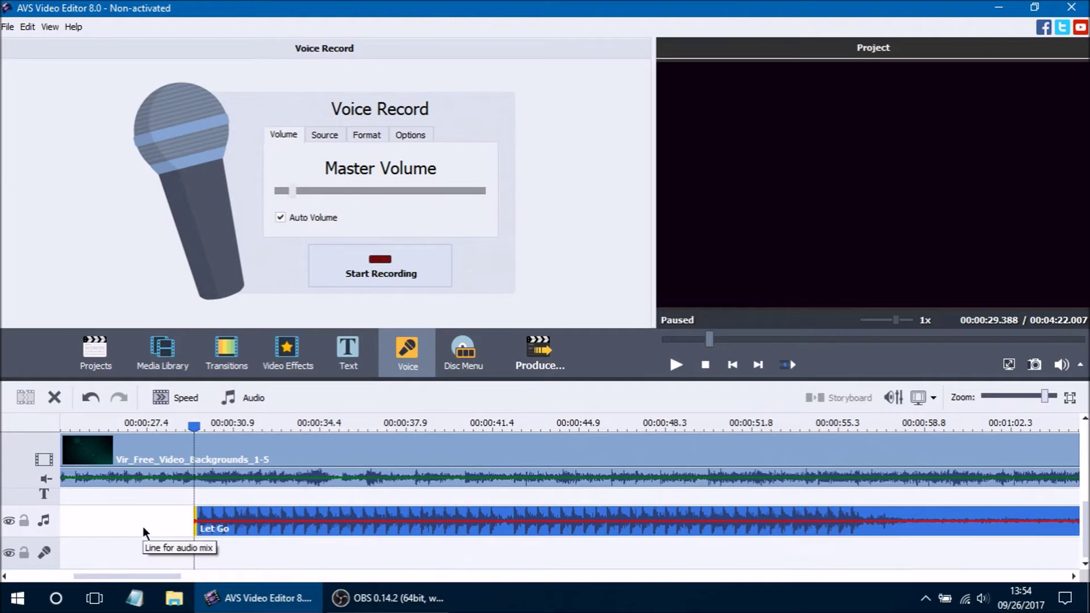
Step: Record a voice clip of about 4 seconds and move it on the voice line to start at about 00:00:24.7
left_click(413, 276)
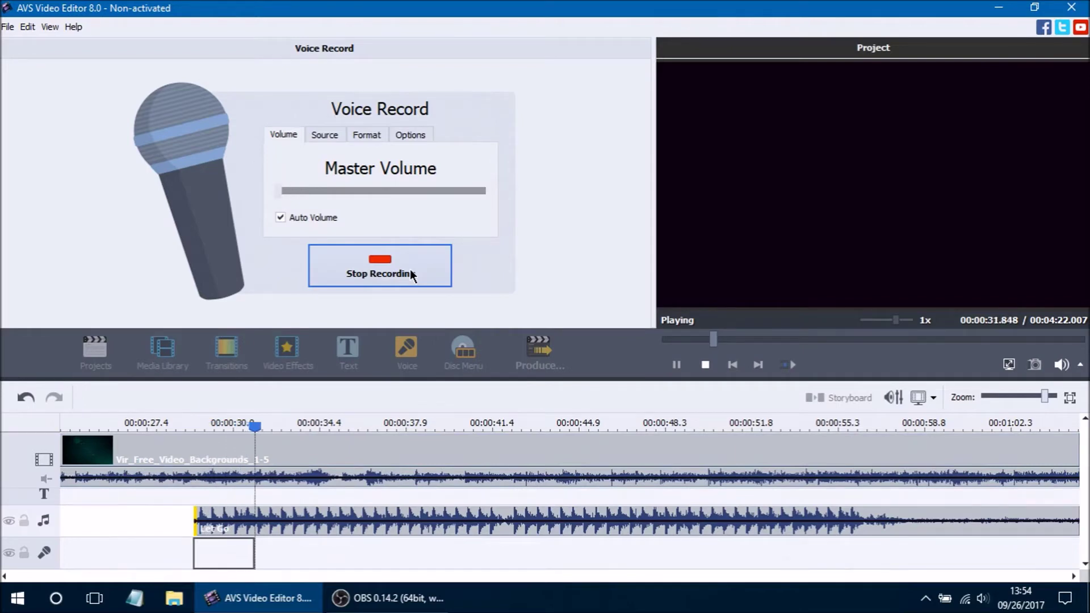
left_click(413, 275)
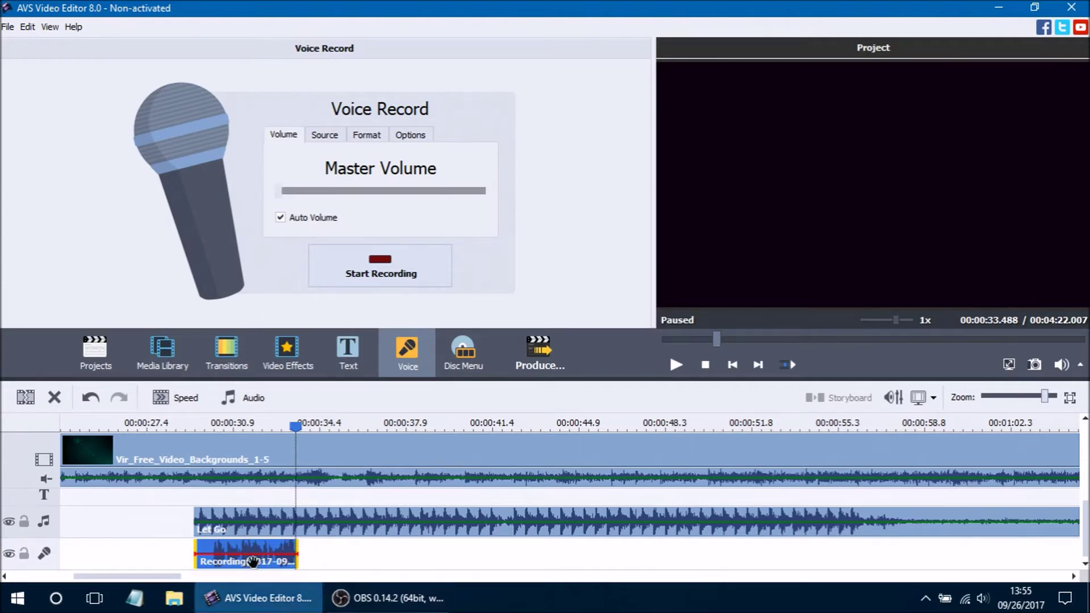
left_click_drag(249, 563, 163, 563)
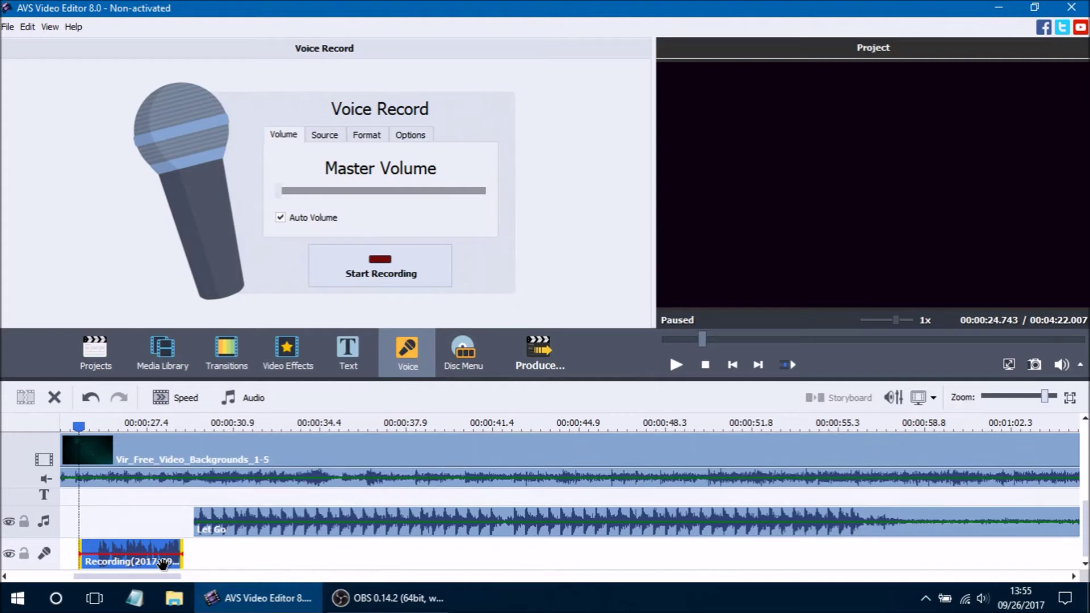
Step: Preview the new recording in the media library's audio files and add two copies to the voice line at about 00:00:32.7 and 00:00:40.1
left_click(165, 352)
left_click(511, 49)
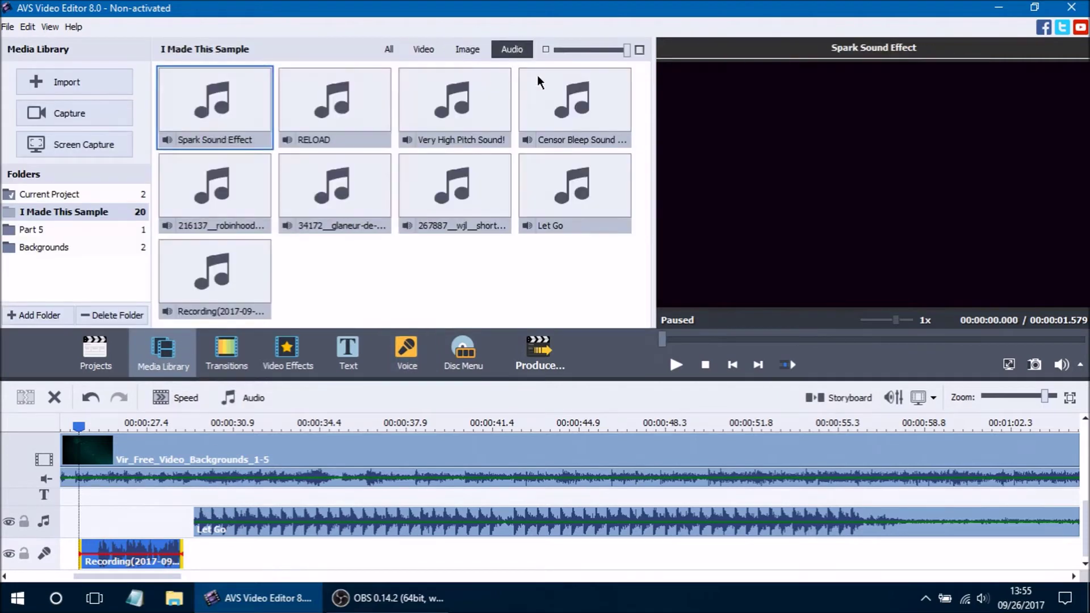
left_click(241, 280)
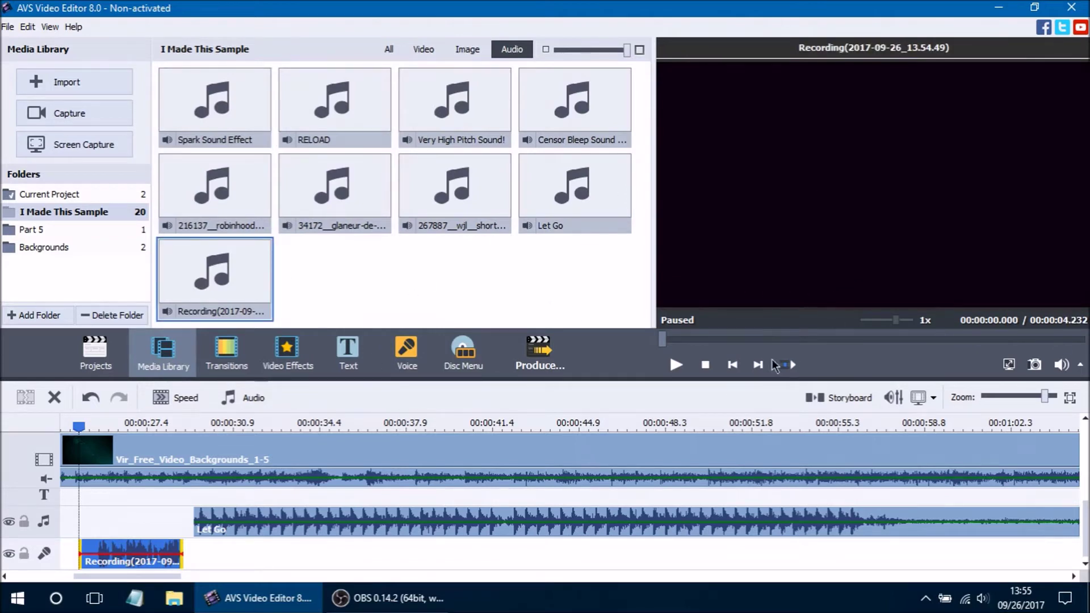
left_click(676, 364)
left_click_drag(216, 272, 278, 556)
left_click_drag(230, 281, 461, 555)
Step: Reopen the voice recording's source settings
left_click(405, 358)
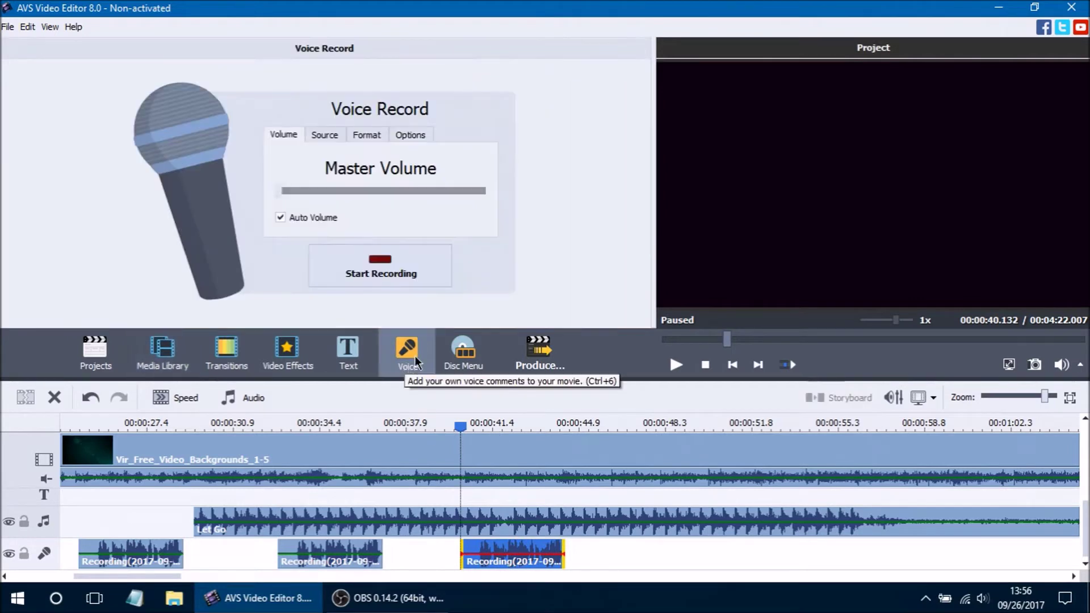
left_click(327, 136)
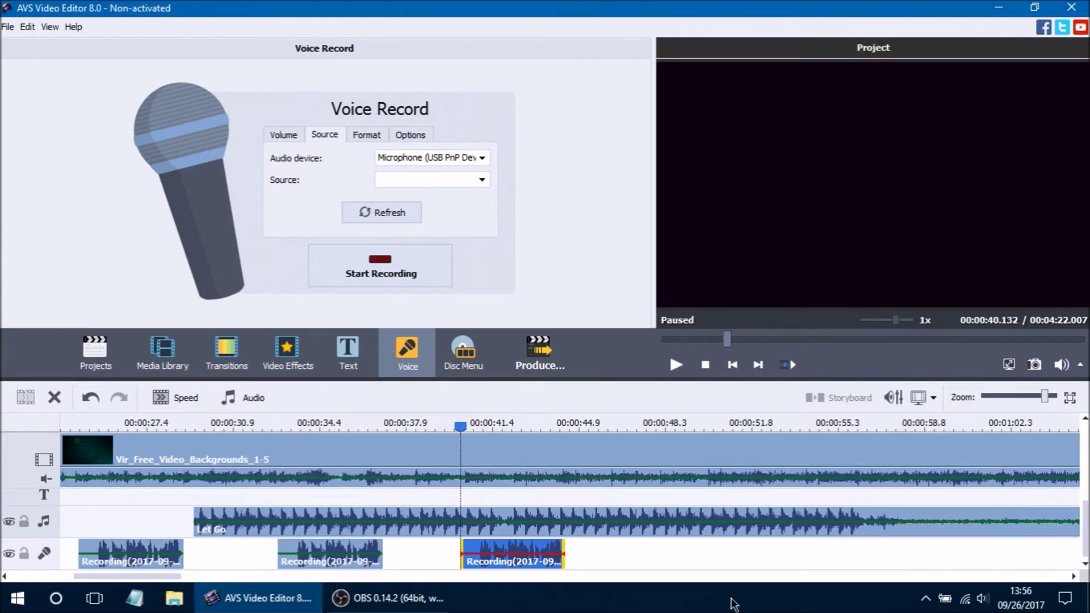
Step: Open audio correction for the Let Go clip on the music line and look at the Noise Removal and Amplify settings
left_click(517, 530)
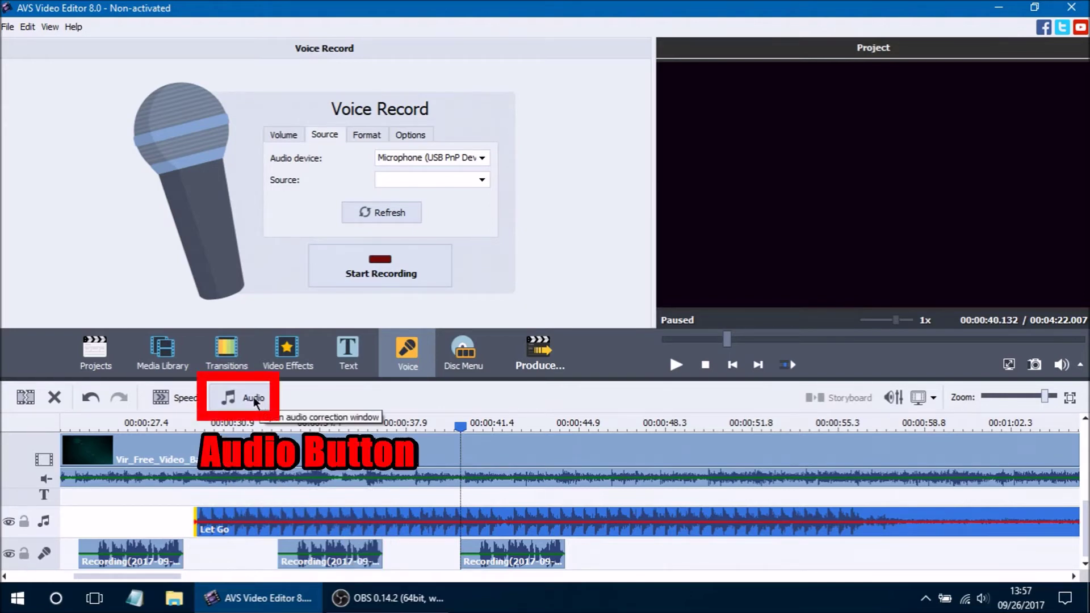
right_click(561, 531)
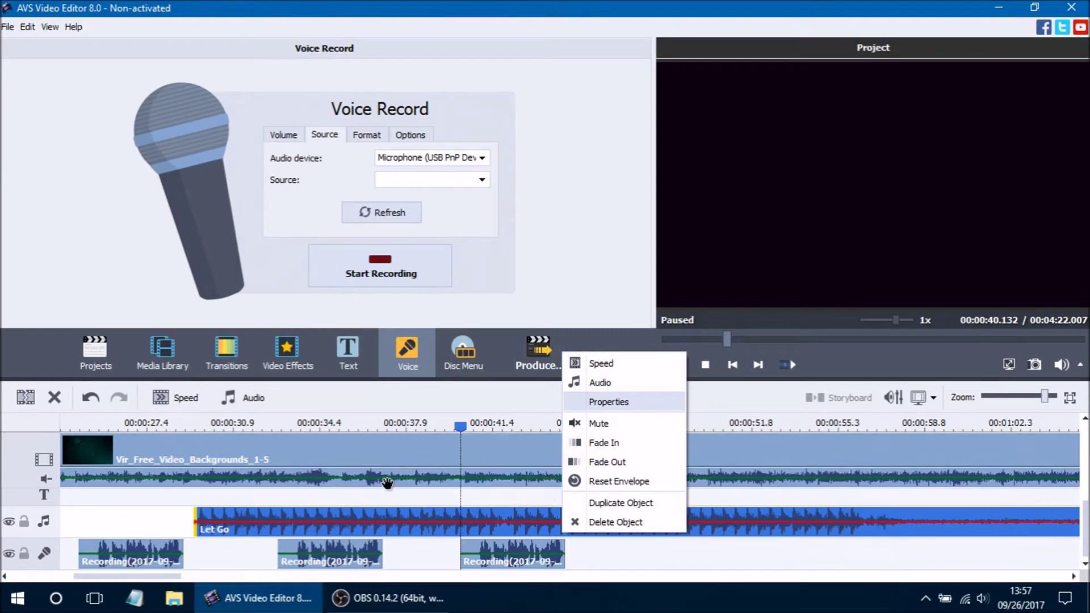
left_click(386, 454)
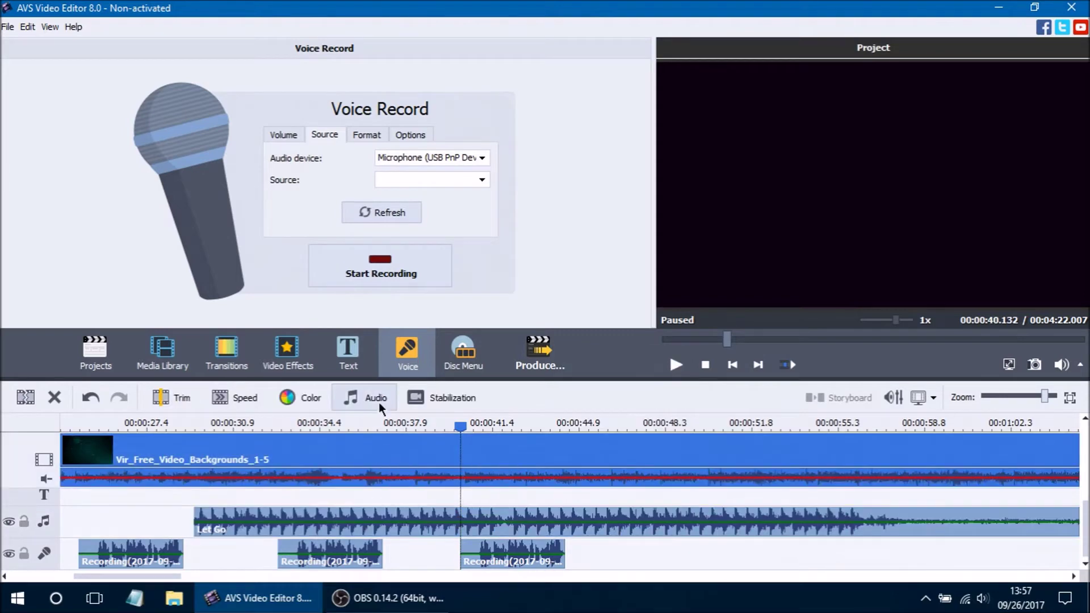
left_click(616, 525)
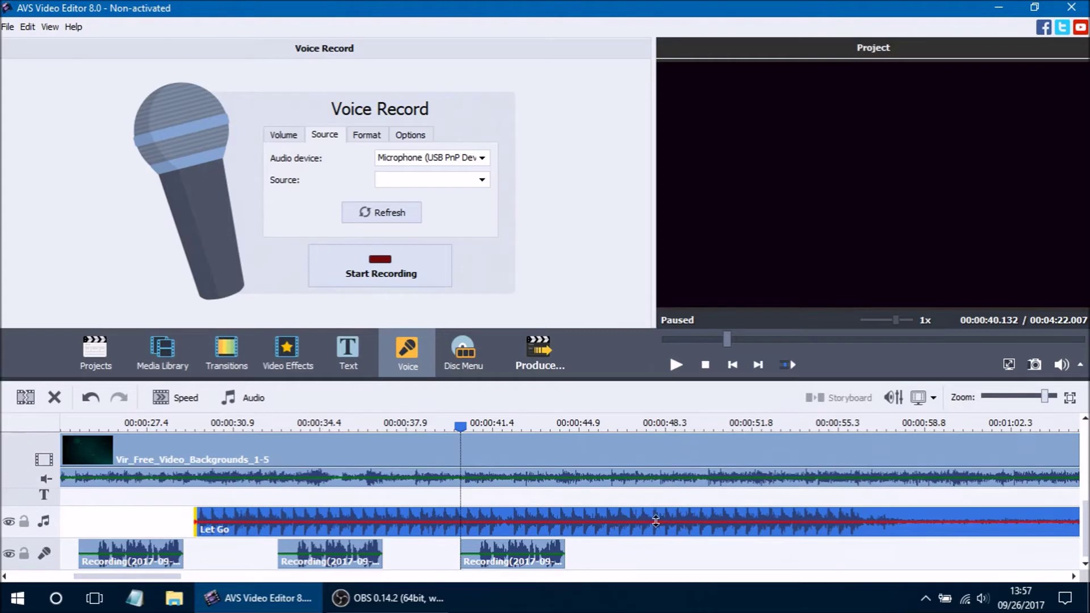
left_click(251, 400)
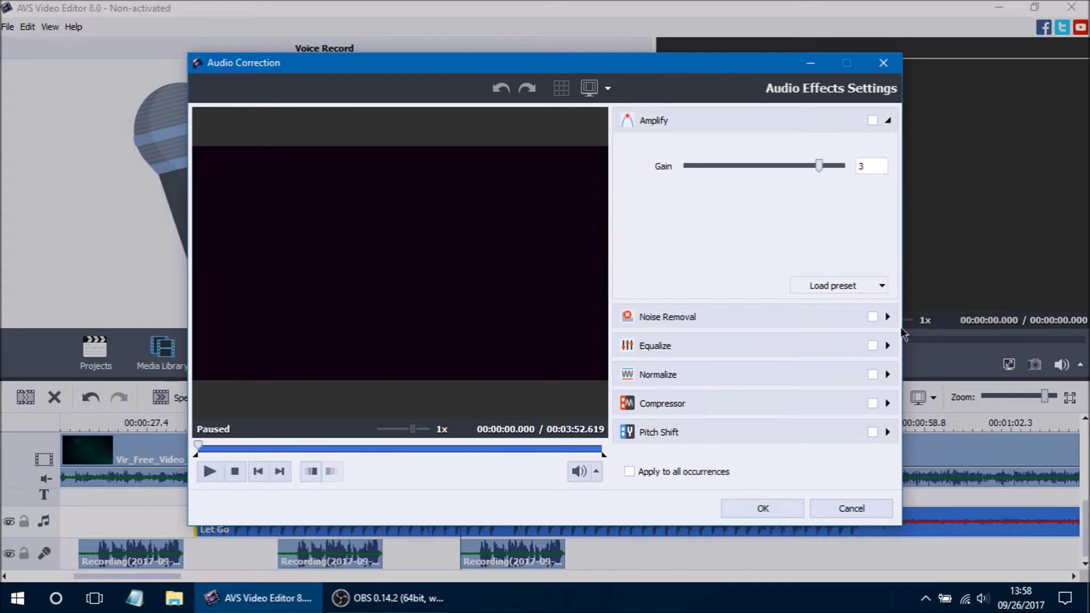
left_click(888, 317)
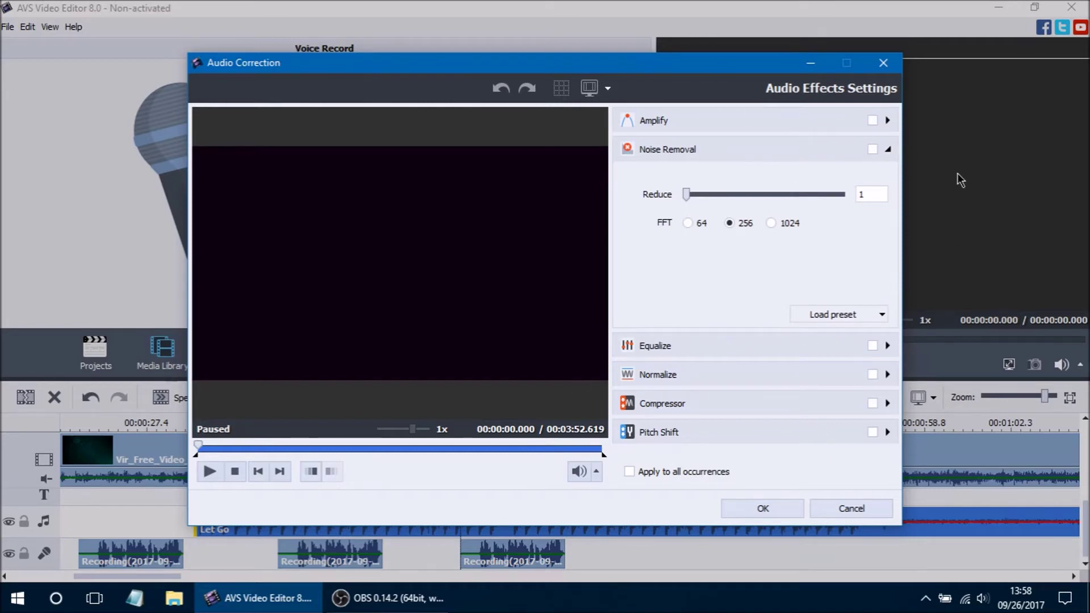
left_click(889, 117)
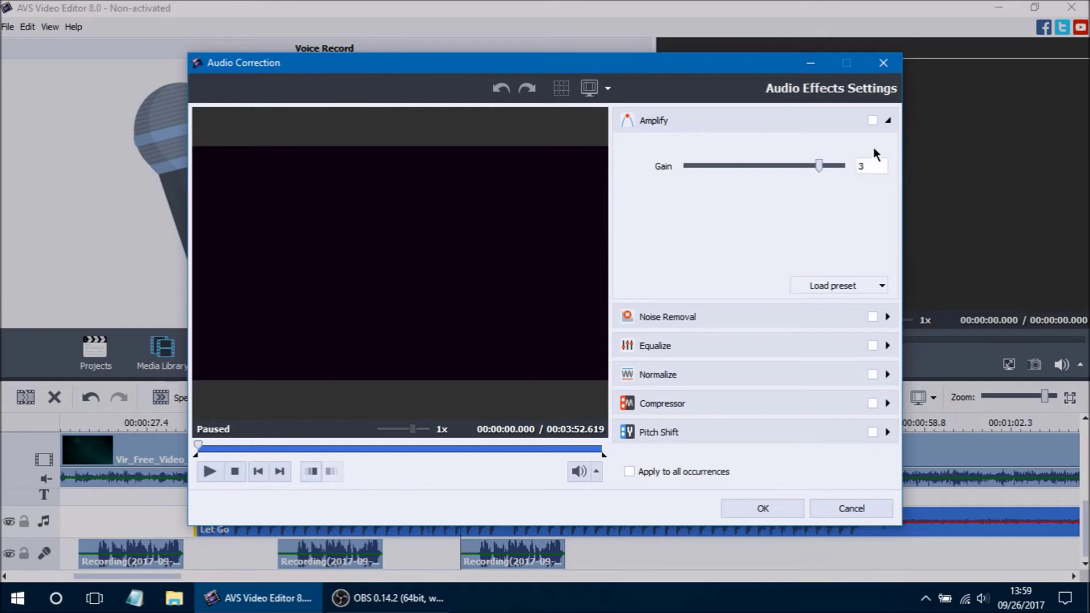
Step: Enable Amplify with a gain of -38 and preview the clip, and compare it with a gain of 0
left_click(872, 121)
left_click_drag(820, 166, 713, 164)
left_click(209, 472)
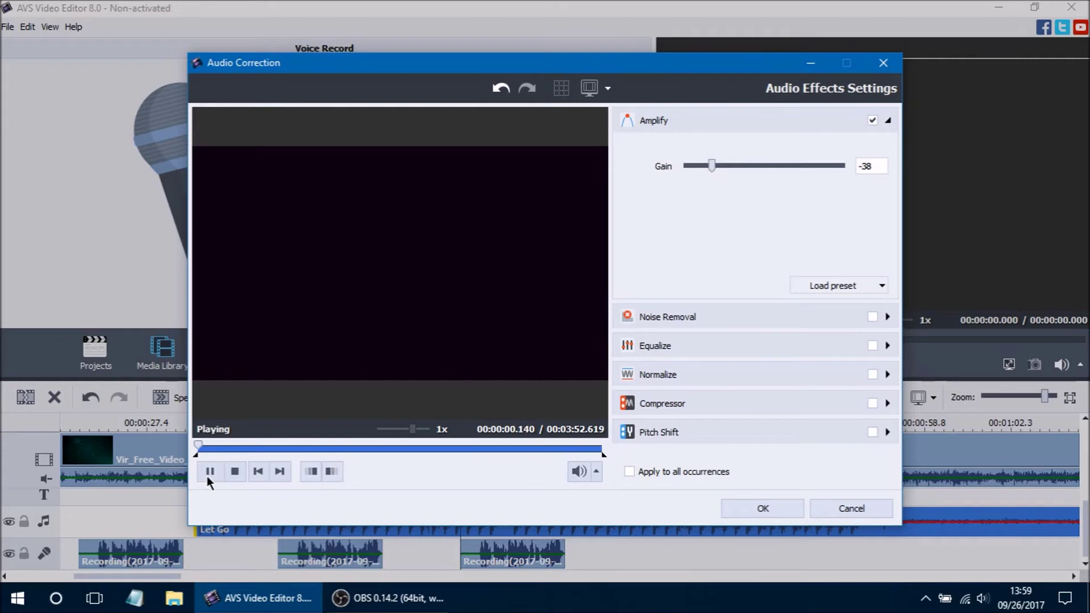
left_click_drag(711, 164, 810, 166)
left_click(209, 472)
left_click(209, 472)
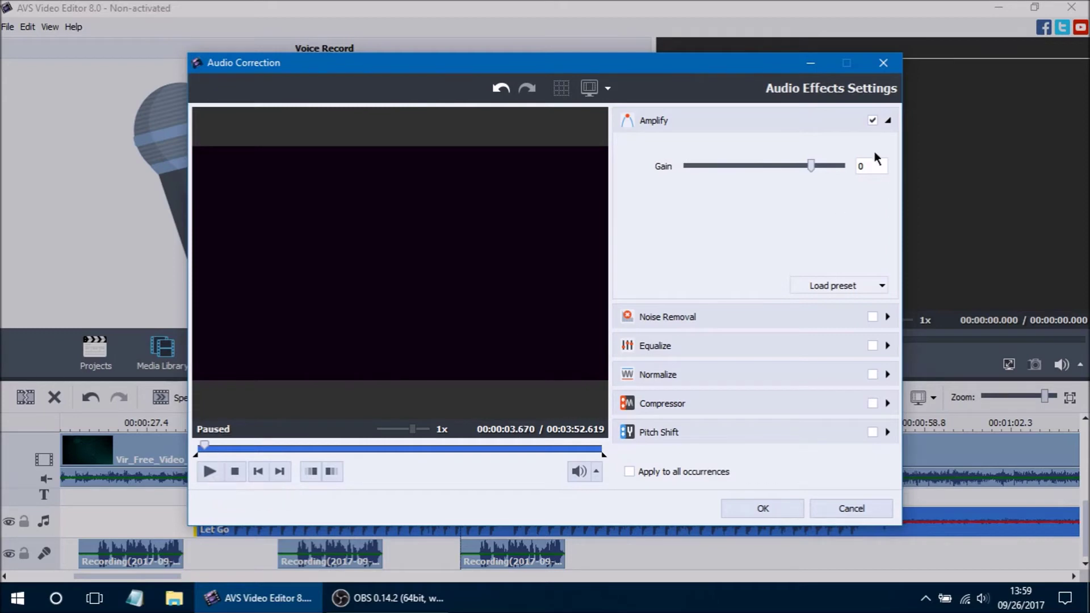
Step: Raise the Amplify gain to 12, preview the clip, and lower the gain to 7
left_click_drag(811, 165, 837, 167)
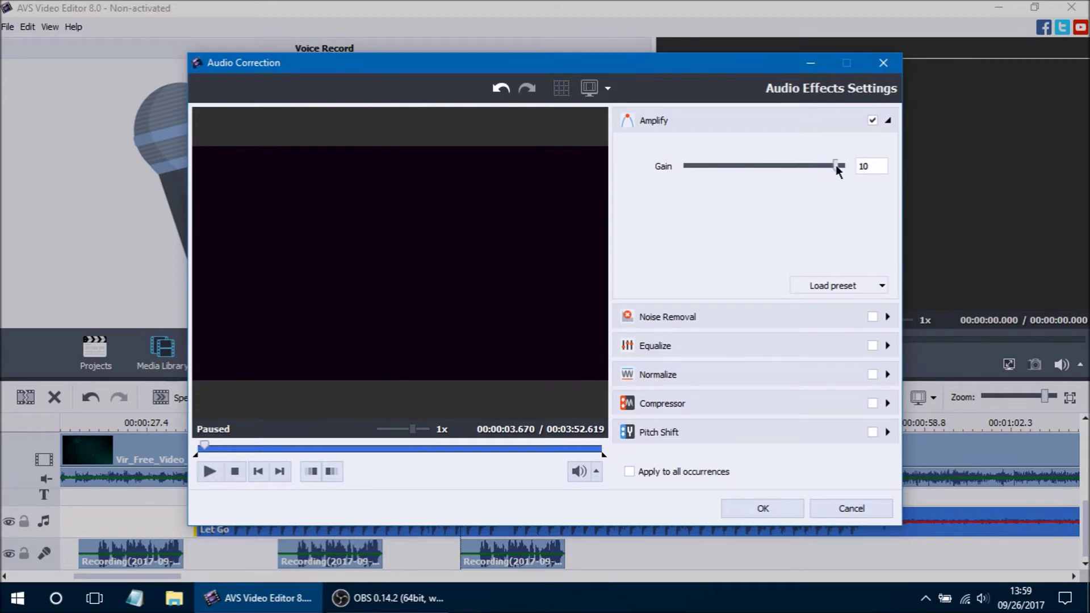
left_click(208, 473)
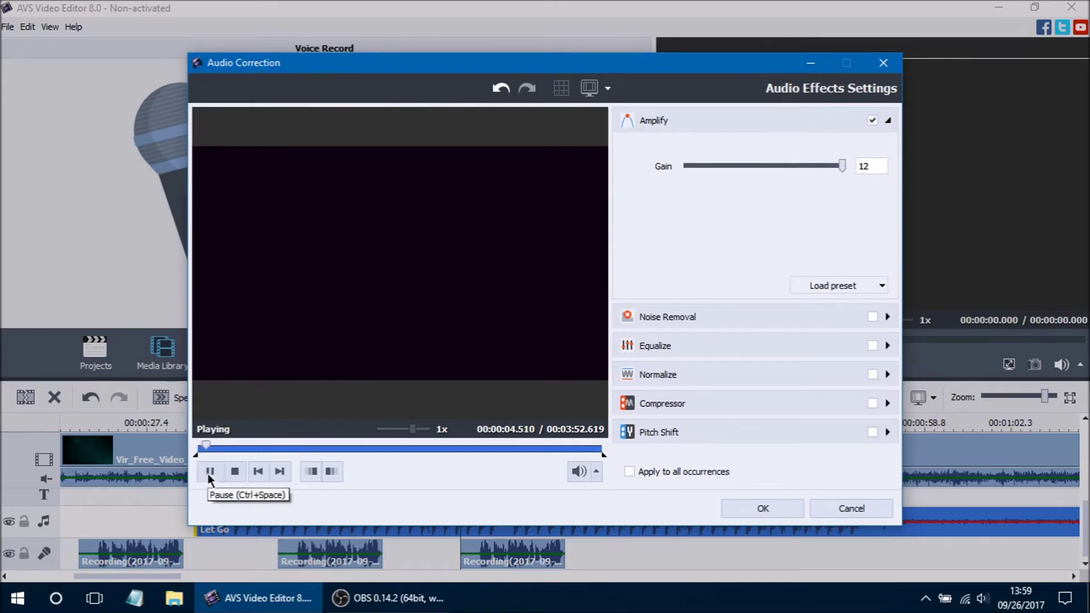
left_click(209, 473)
left_click_drag(843, 170, 829, 169)
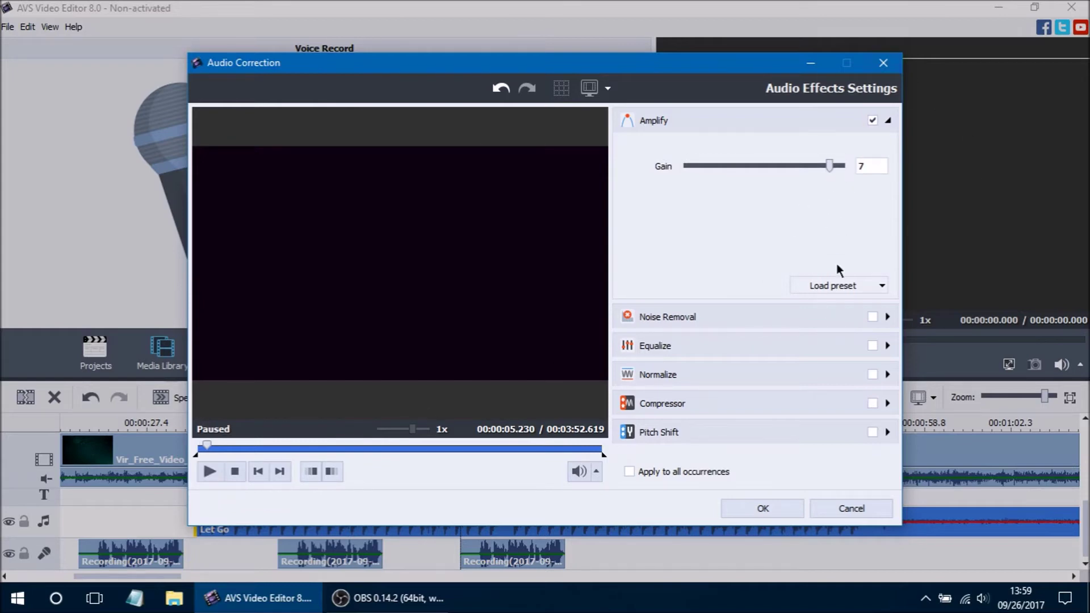
Step: Try the Amplify presets 6 db Cut, 3 db Boost and 10 db Cut, and switch the Amplify effect off
left_click(862, 287)
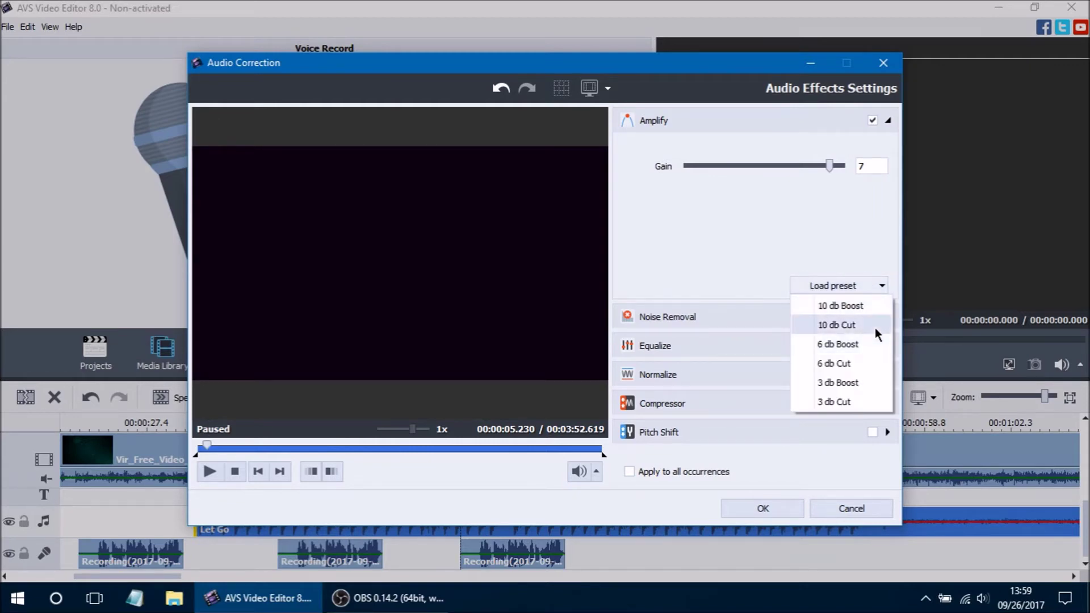
left_click(873, 364)
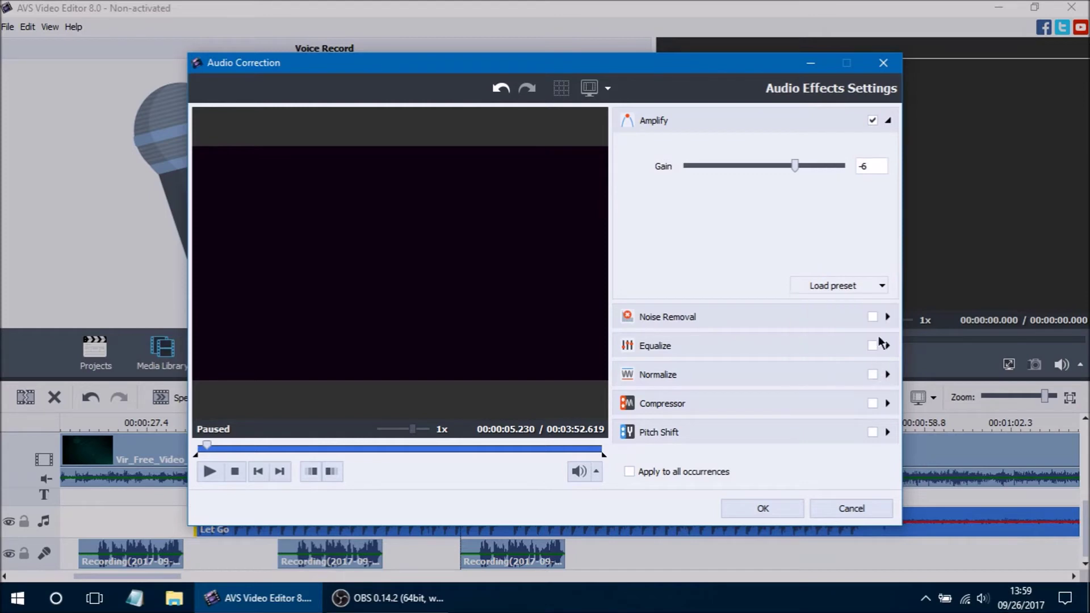
left_click(882, 287)
left_click(863, 383)
left_click(881, 287)
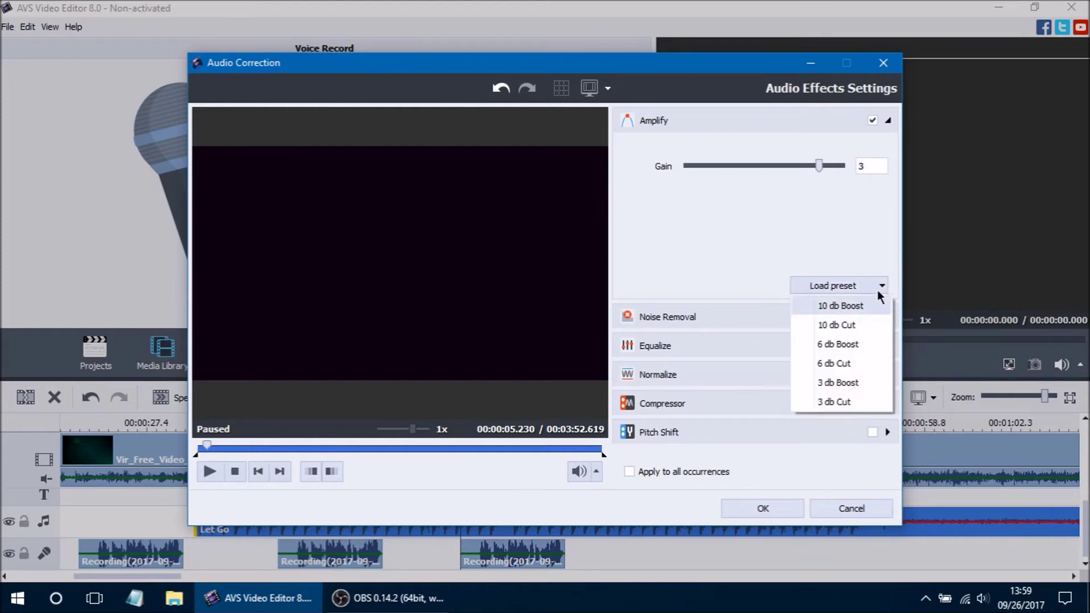
left_click(868, 322)
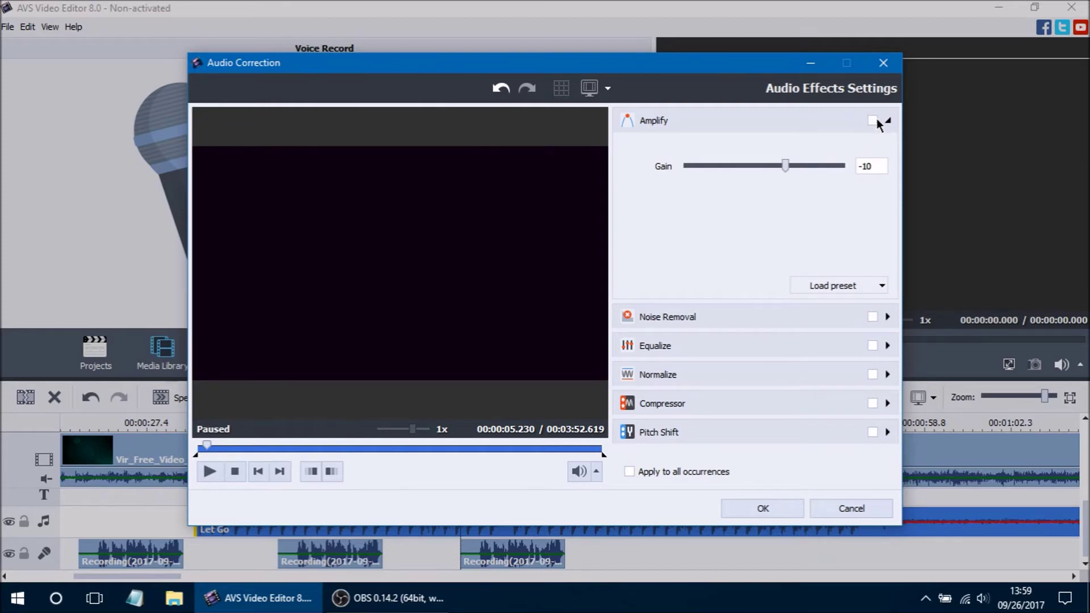
Step: Enable Noise Removal with Reduce set to 8 and preview the clip
left_click(888, 317)
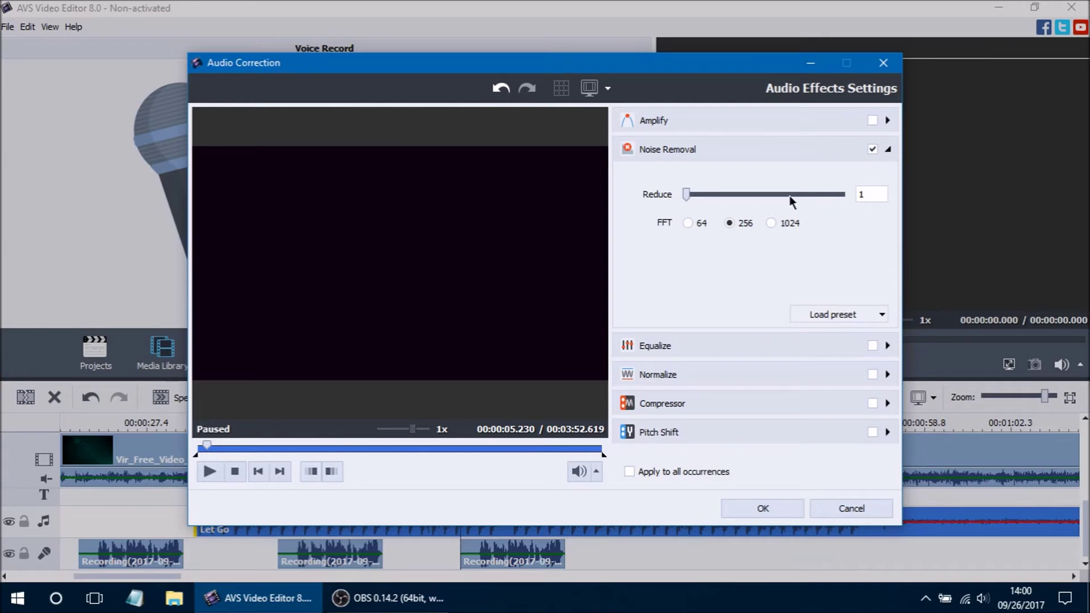
left_click_drag(687, 195, 816, 193)
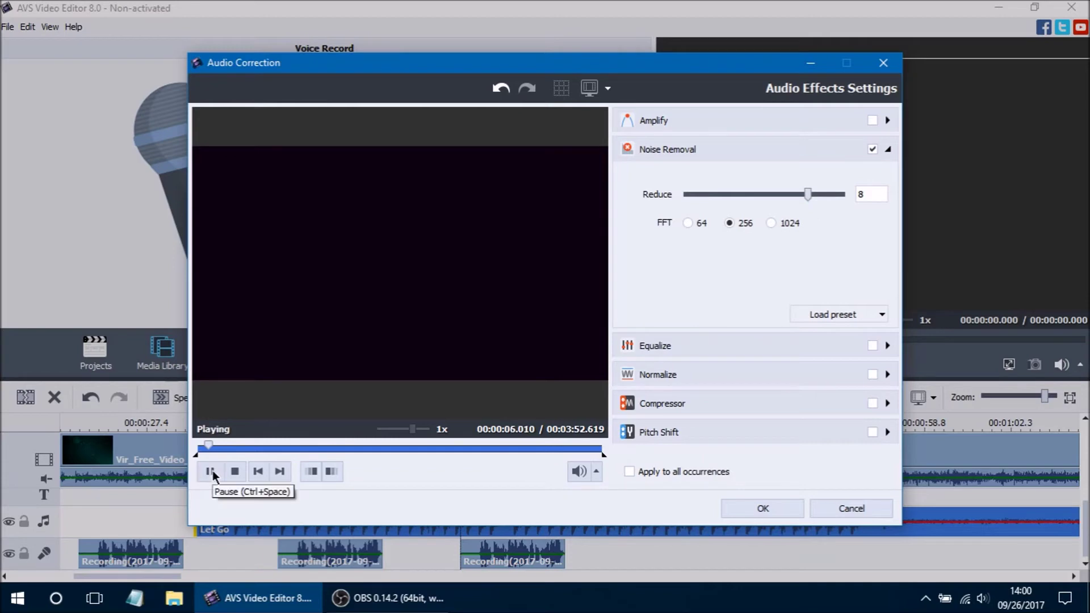
left_click(210, 471)
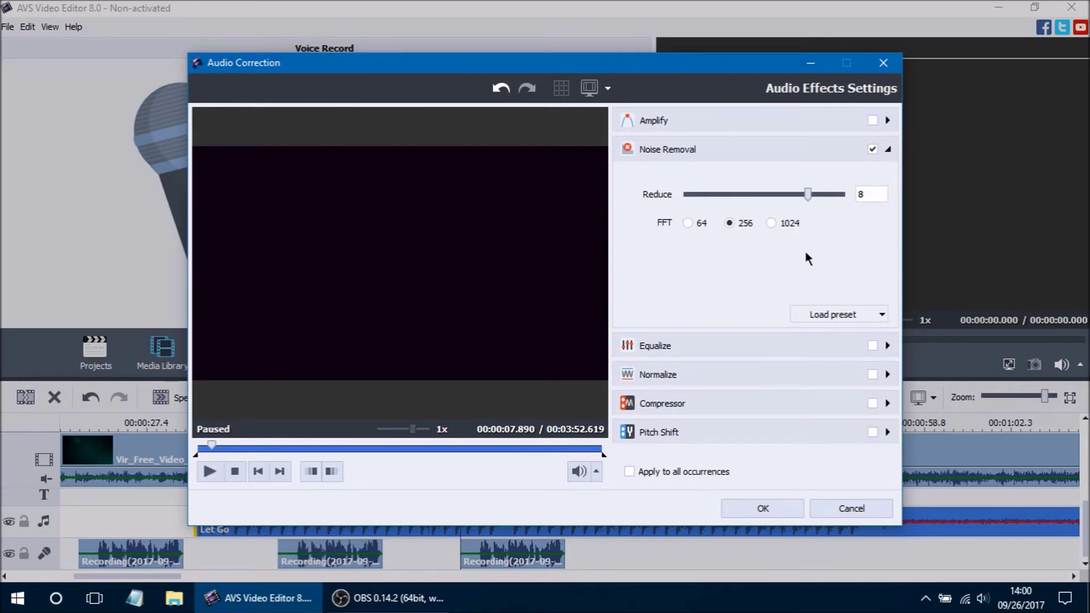
Step: Preview Noise Removal with Reduce at 10 and FFT at 1024, and change the FFT to 64
left_click(772, 223)
left_click(210, 471)
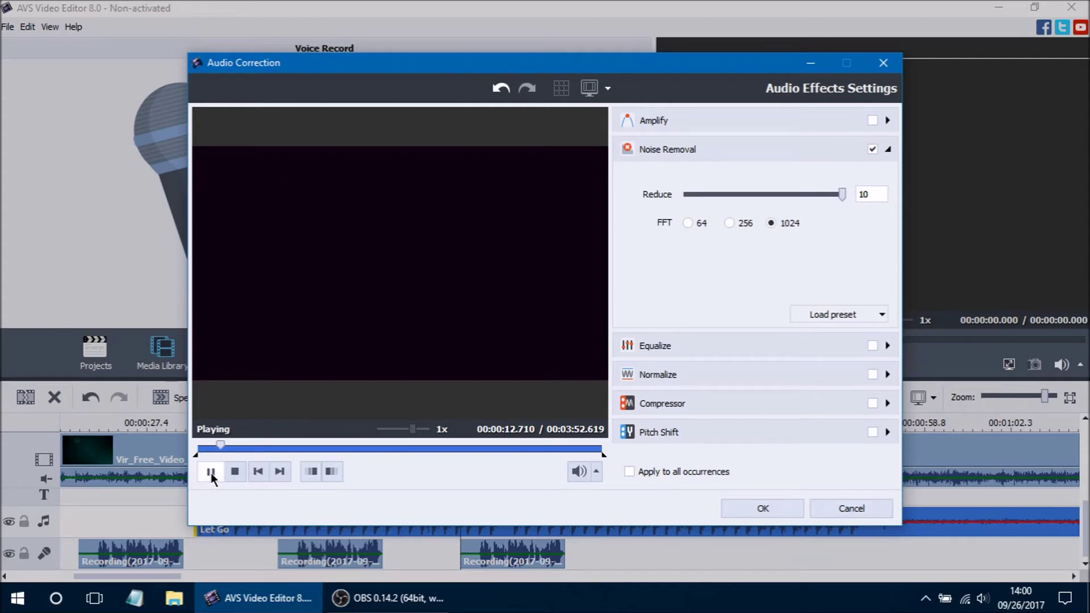
left_click(210, 472)
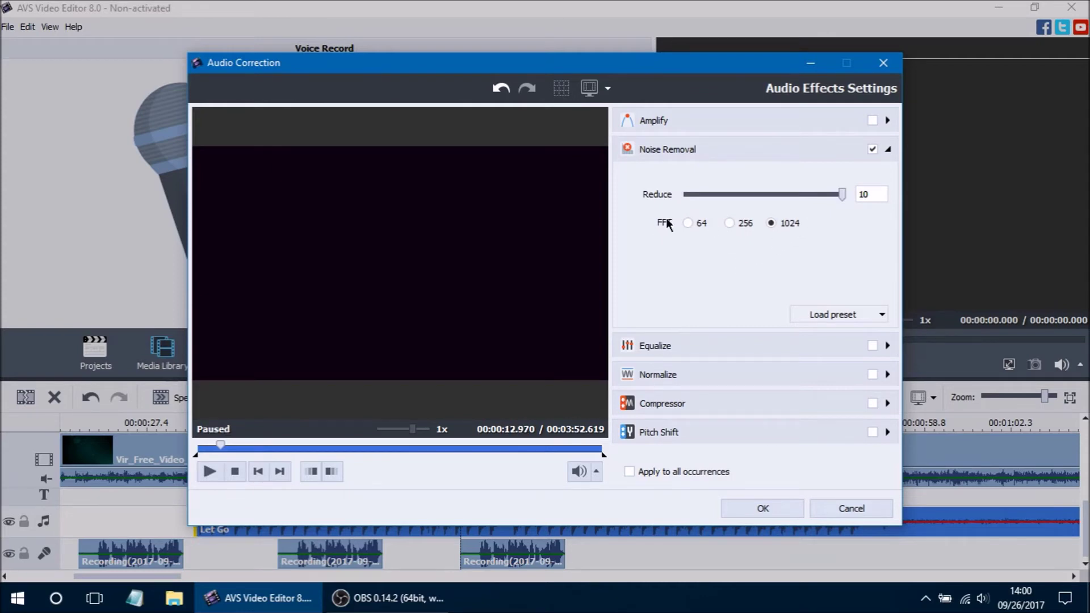
left_click(690, 223)
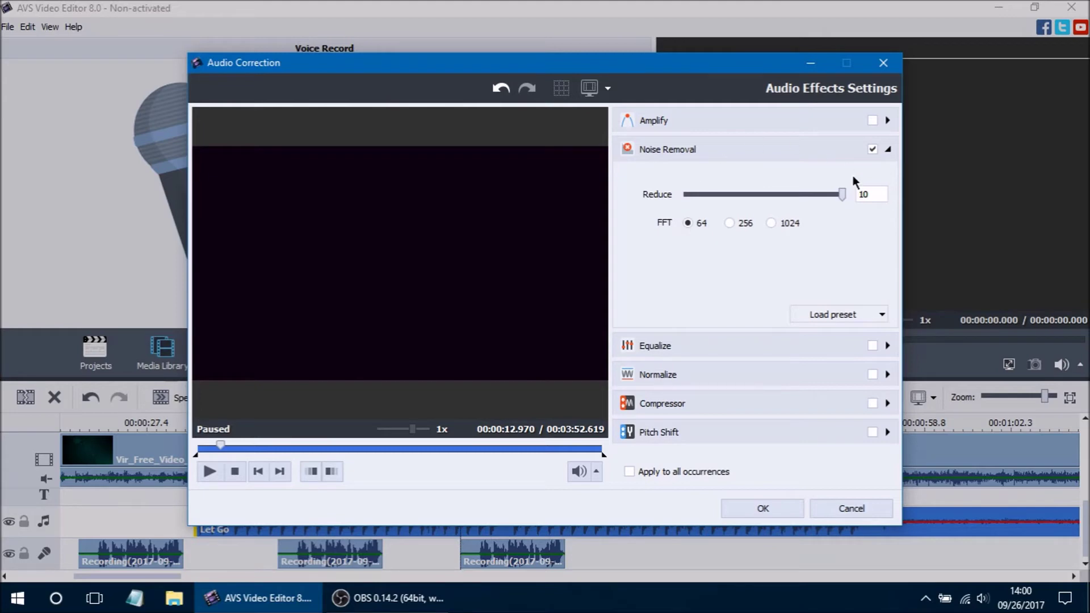
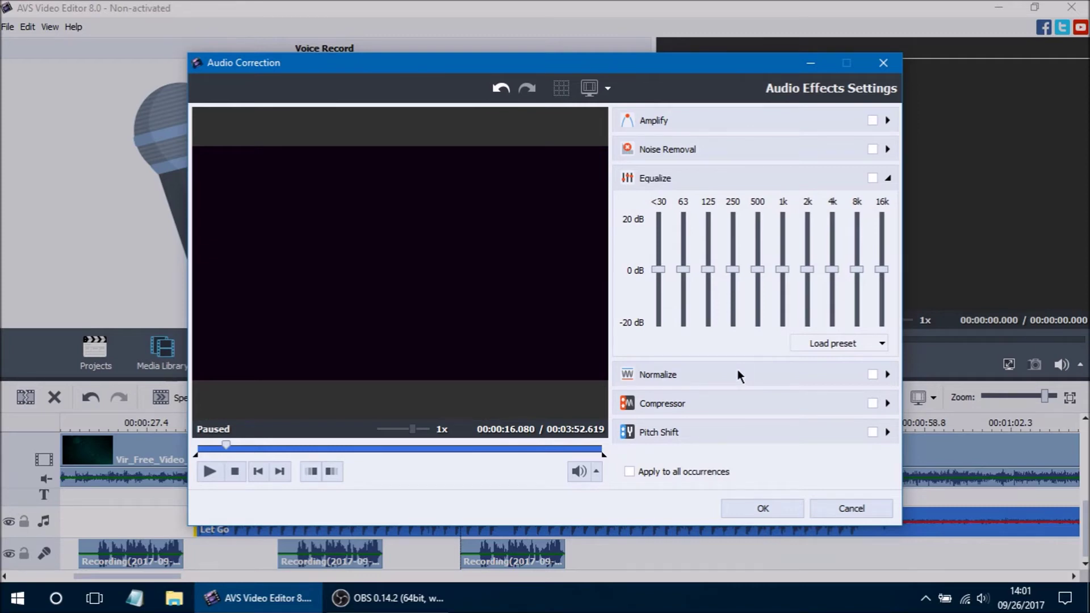
Step: Try the Gentle Boost, High Bass and Low Bass presets of the Equalize effect
left_click(883, 345)
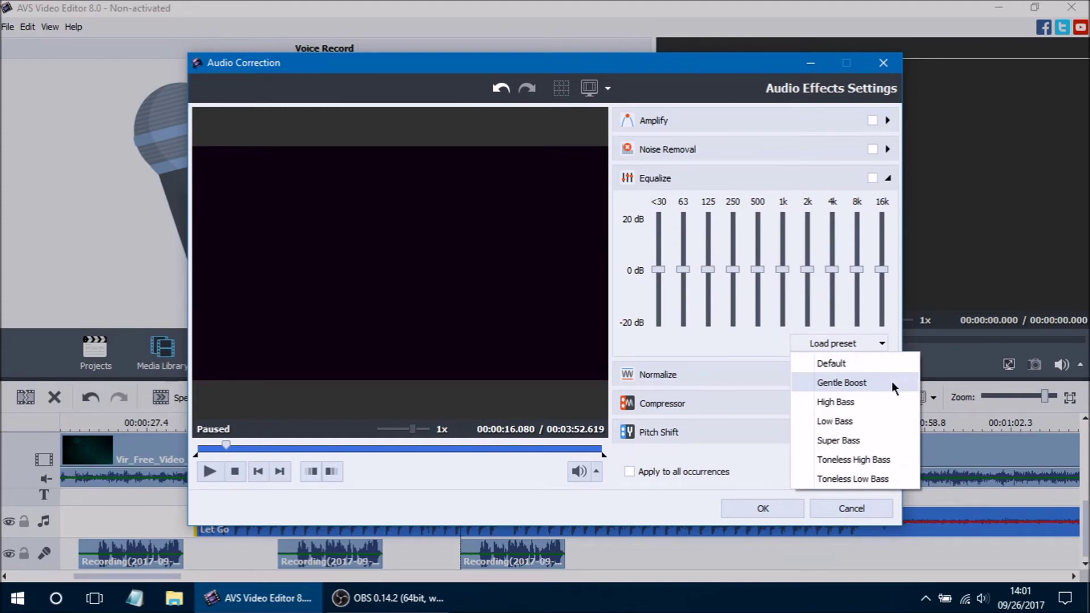
left_click(874, 389)
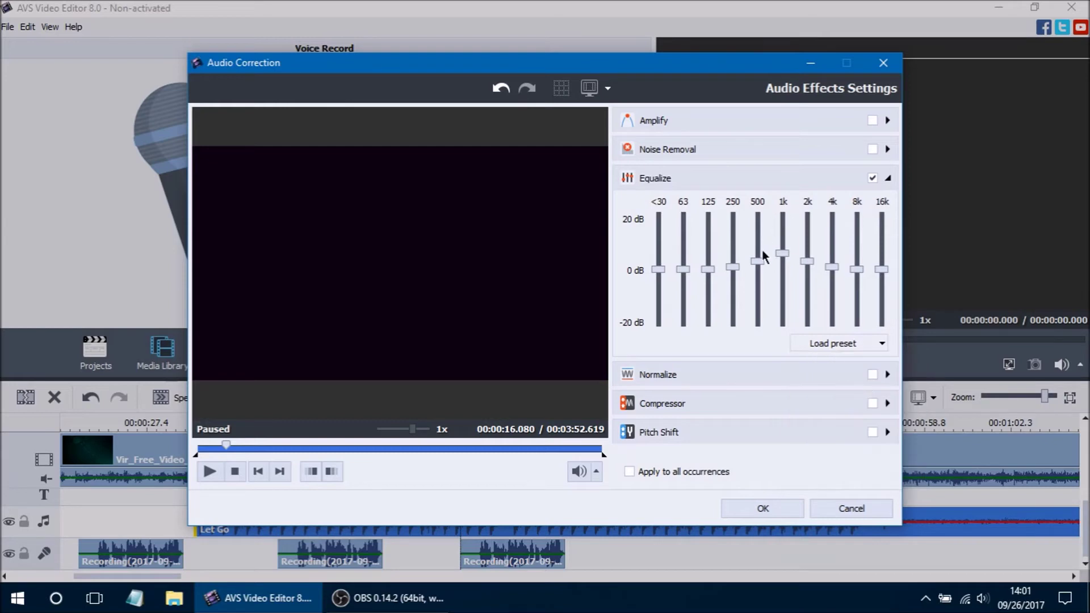
left_click(860, 344)
left_click(880, 407)
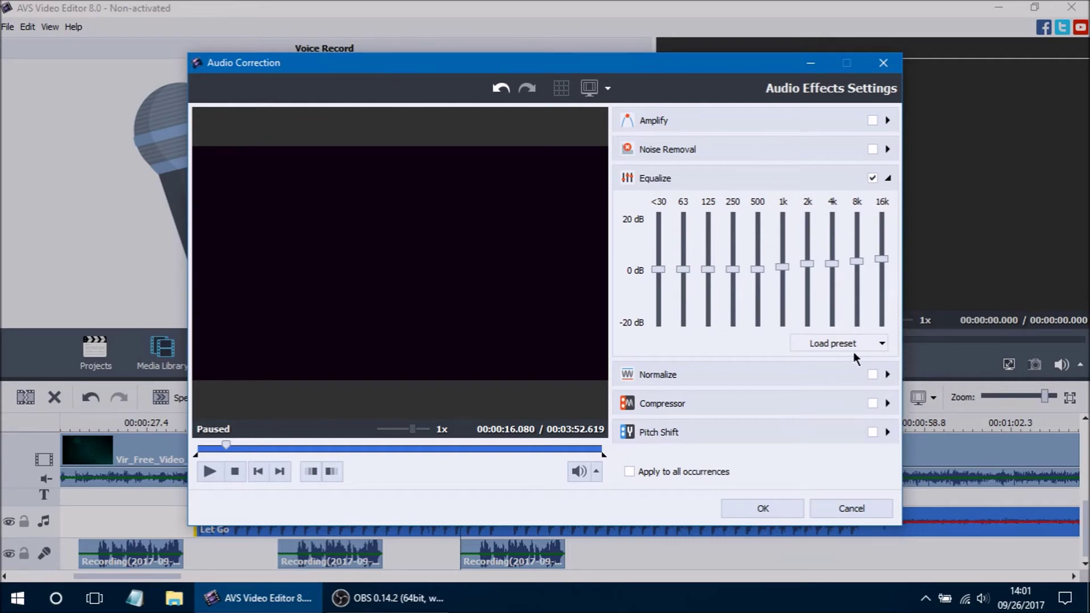
left_click(860, 344)
left_click(873, 423)
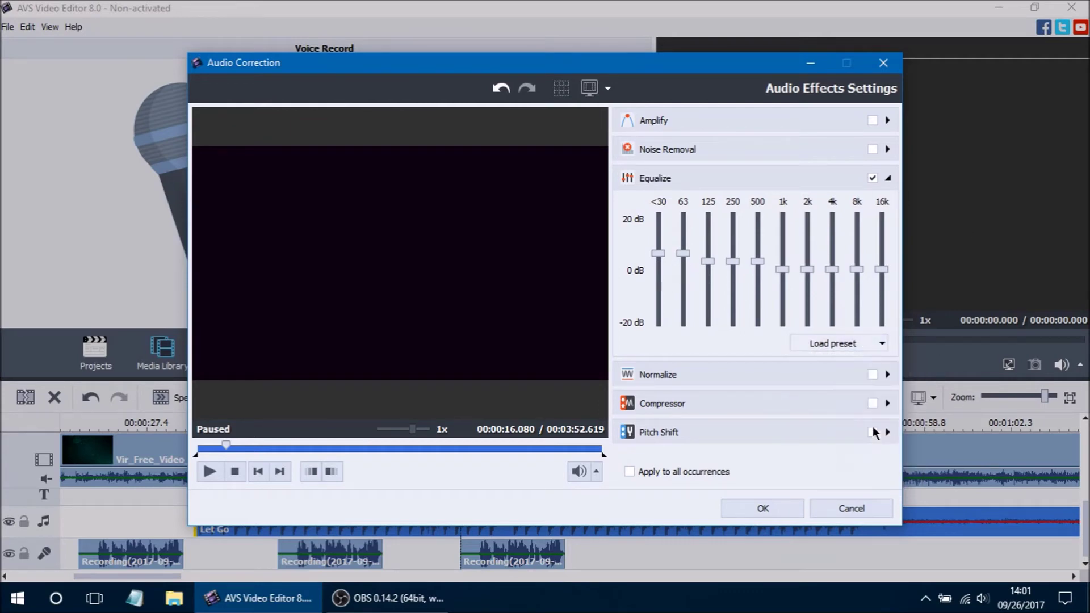
Step: Try the Super Bass, Toneless High Bass and Toneless Low Bass presets of the Equalize effect
left_click(867, 342)
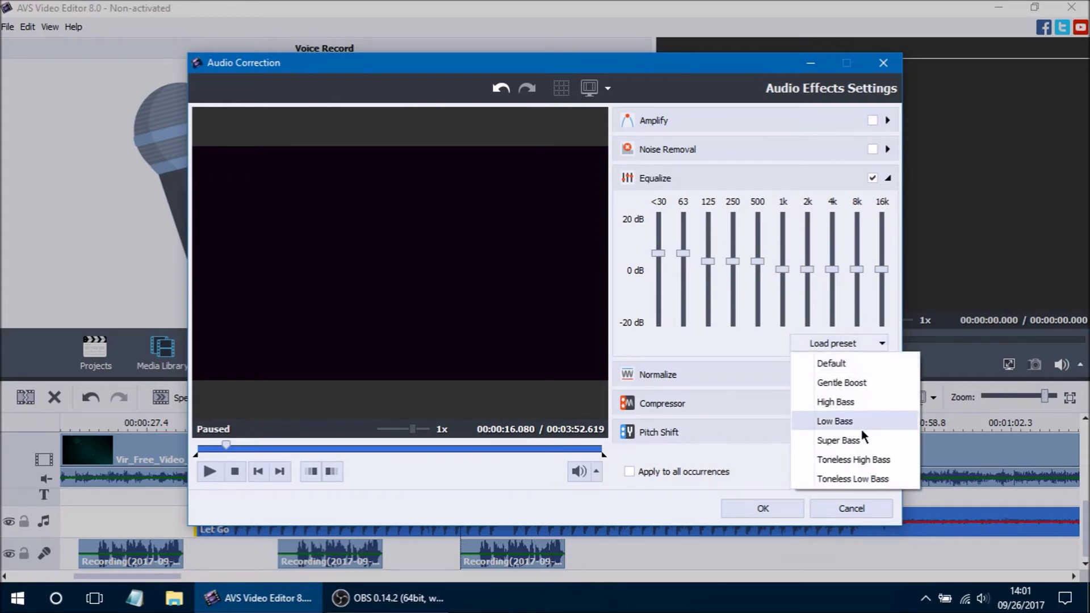
left_click(889, 446)
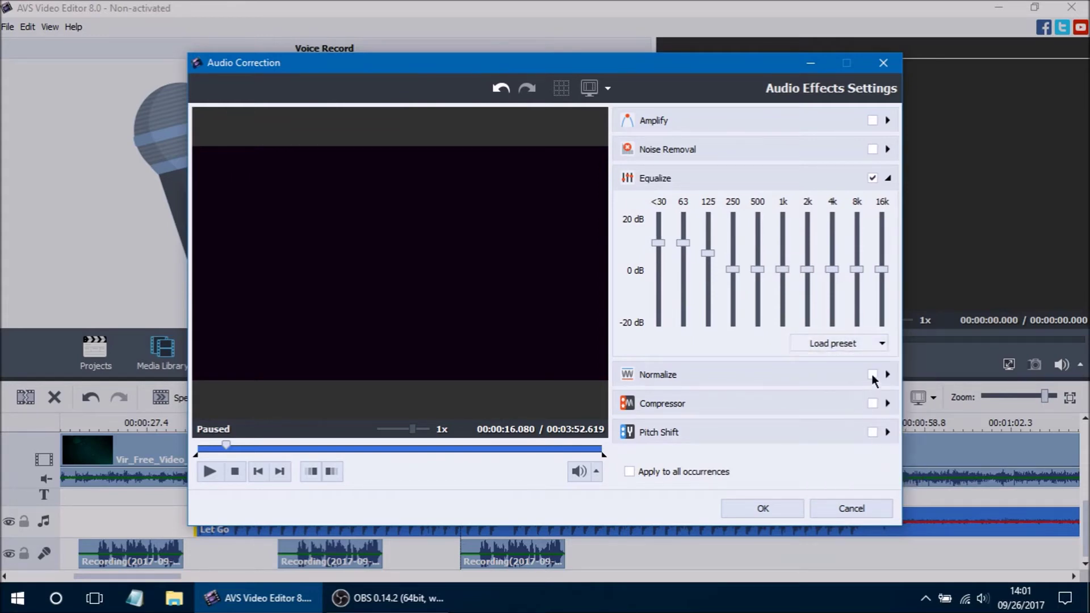
left_click(882, 344)
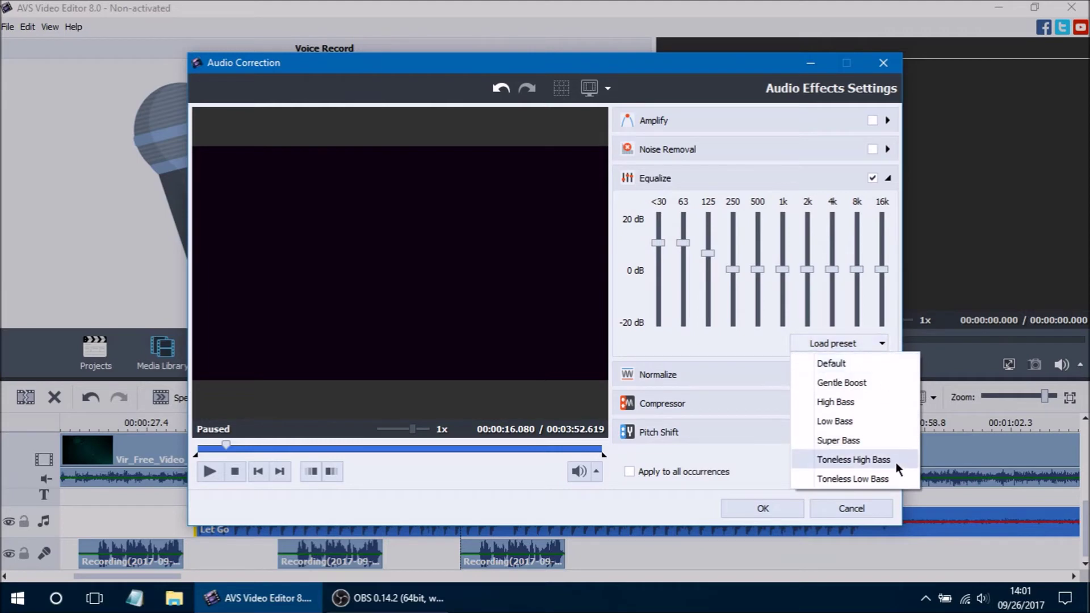
left_click(895, 461)
left_click(882, 343)
left_click(895, 480)
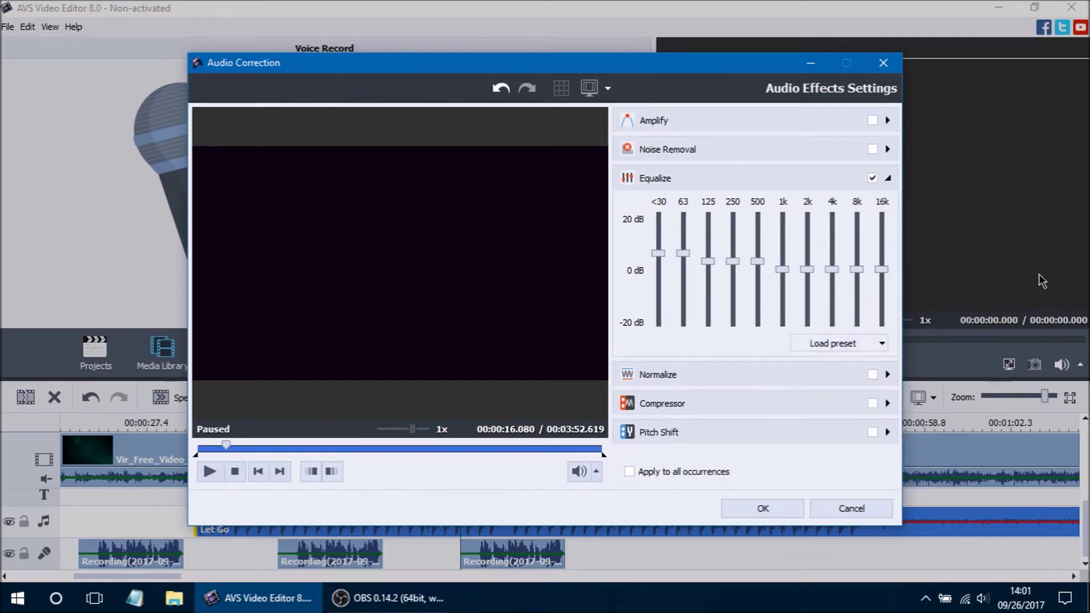
Step: Load the Super Bass preset for Equalize and preview the clip for a few seconds
left_click(847, 346)
left_click(830, 442)
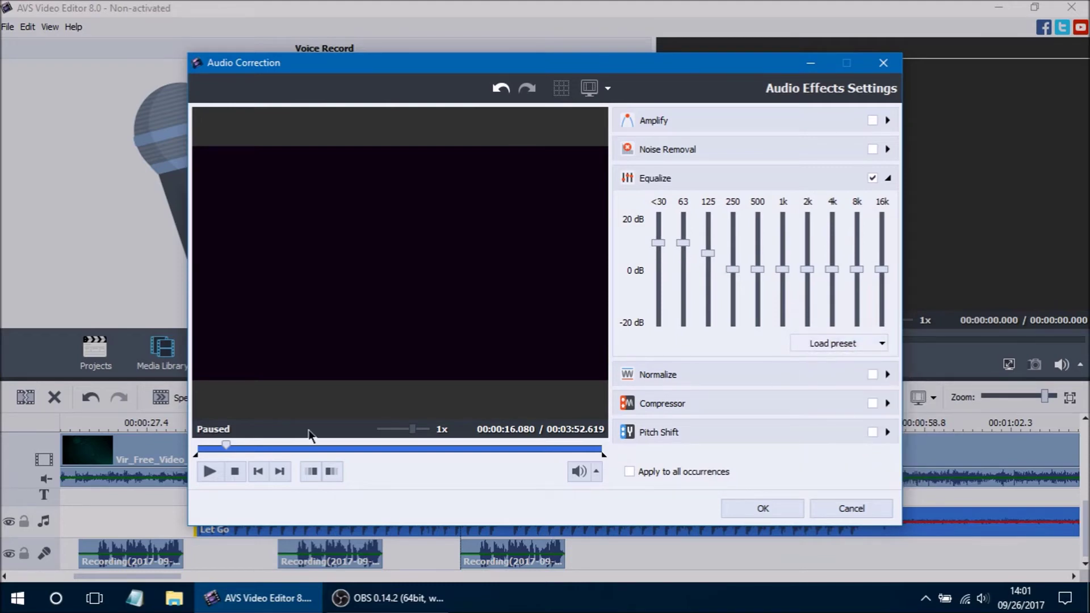
left_click(210, 470)
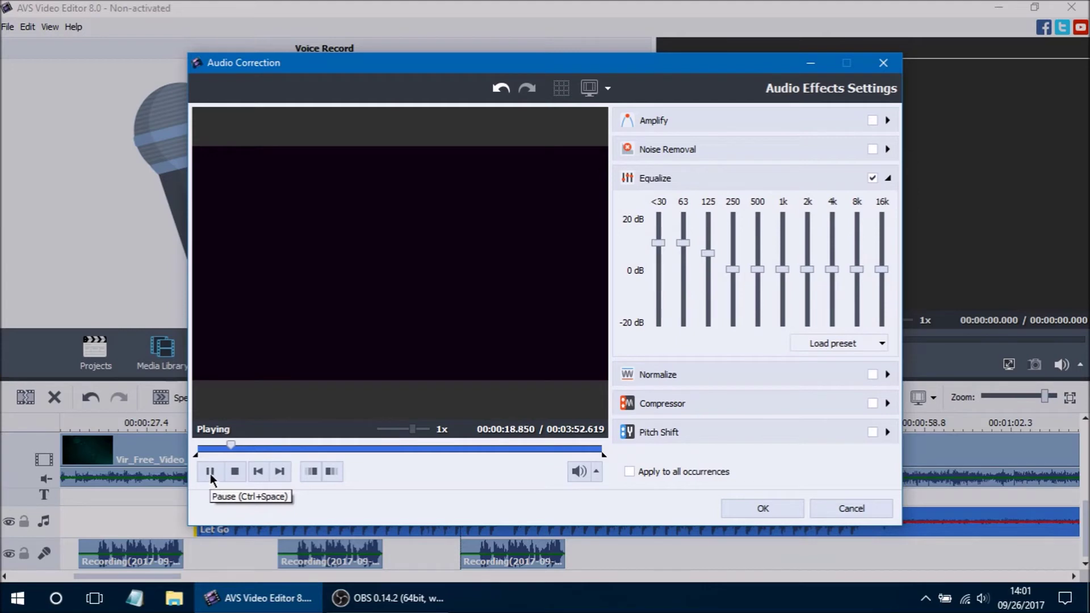
left_click(210, 473)
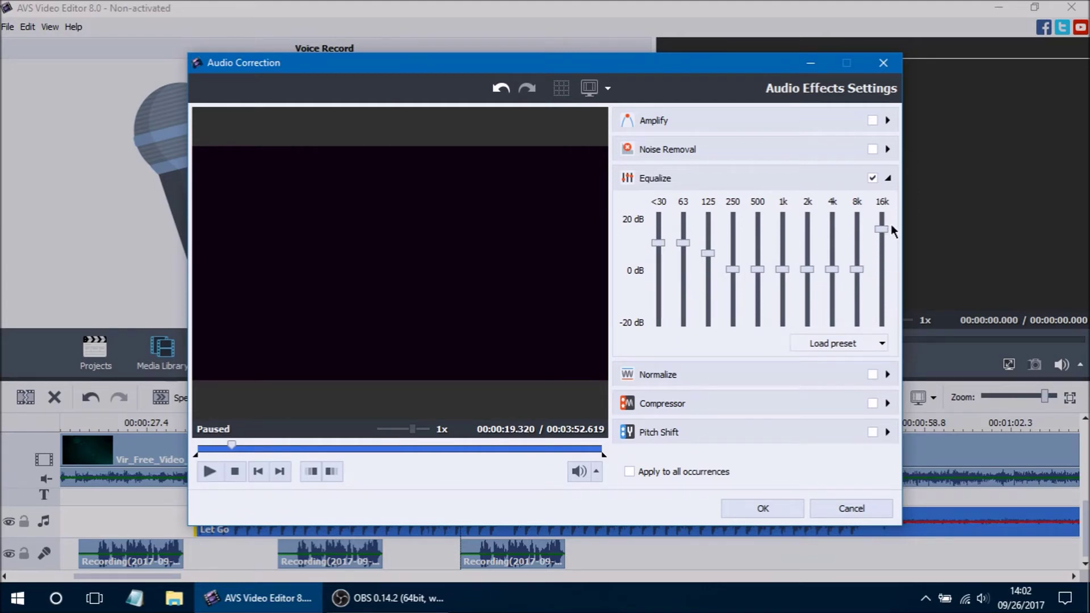
Step: Customize the equalizer curve by raising the <30, 63 and 2k to 16k bands and lowering the 250 and 500 bands into a dip
left_click_drag(862, 242, 832, 240)
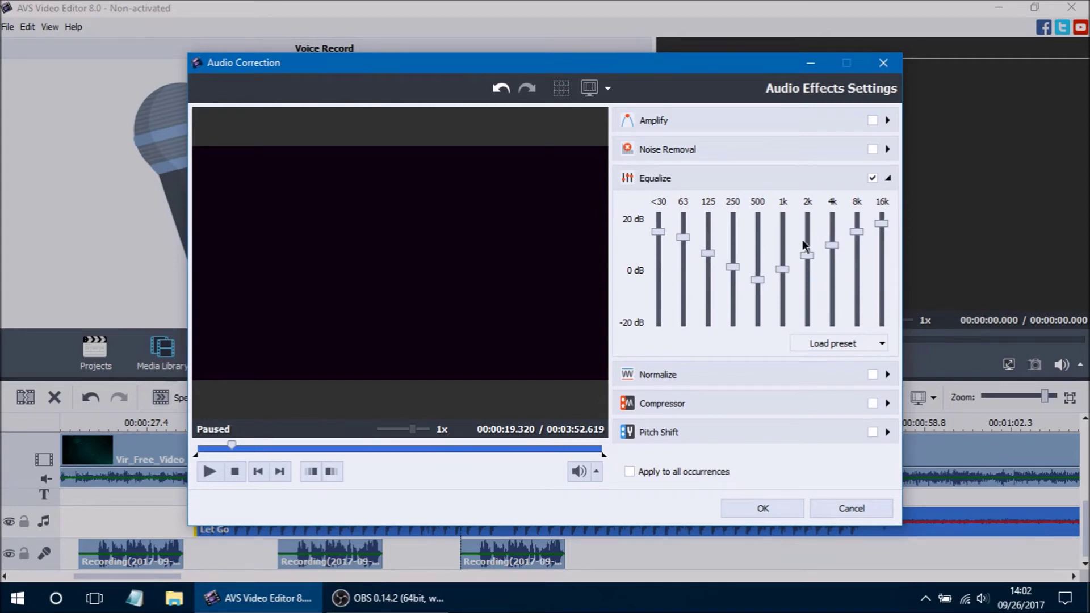
Step: Preview the equalized clip, lower the <30, 63, 125 and 250 bands well below 0 dB, and preview it again
left_click(209, 475)
left_click(207, 472)
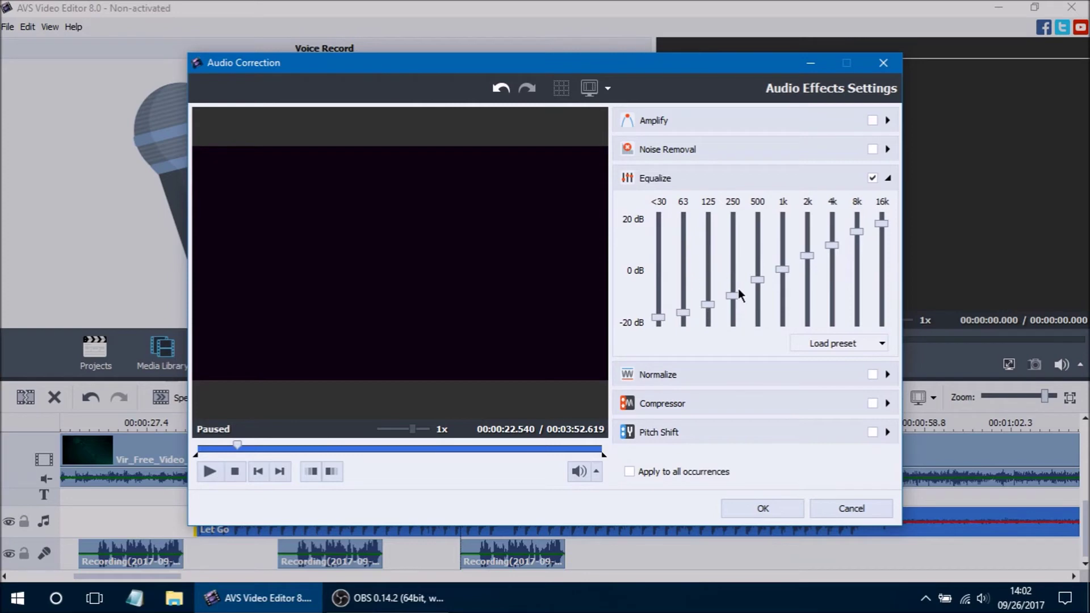
left_click(213, 471)
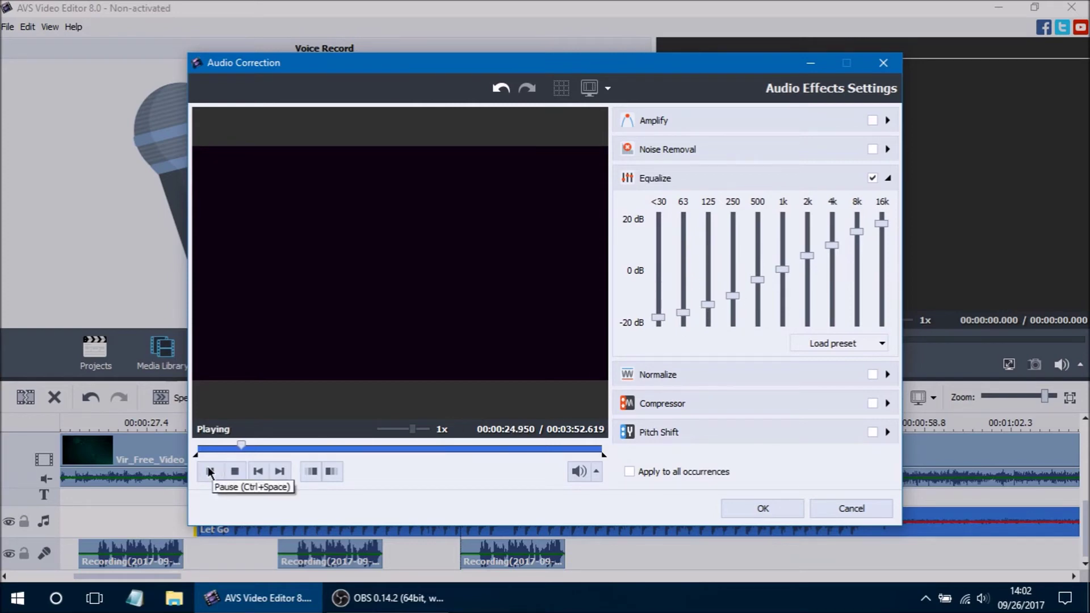
left_click(210, 472)
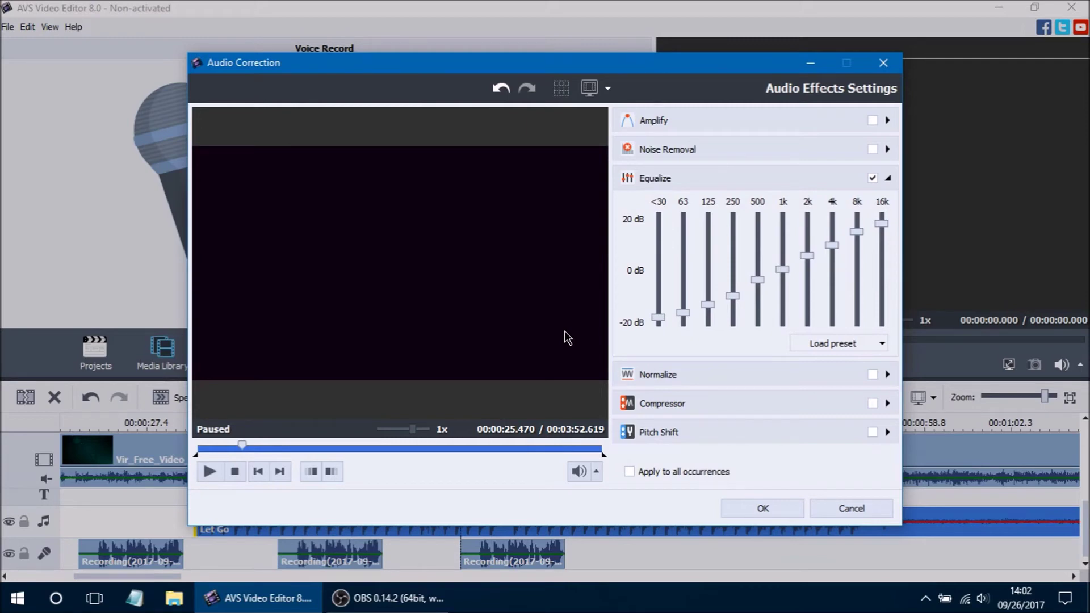
Step: Try the Amplify effect with a gain of 12 and preview the clip briefly
left_click(887, 374)
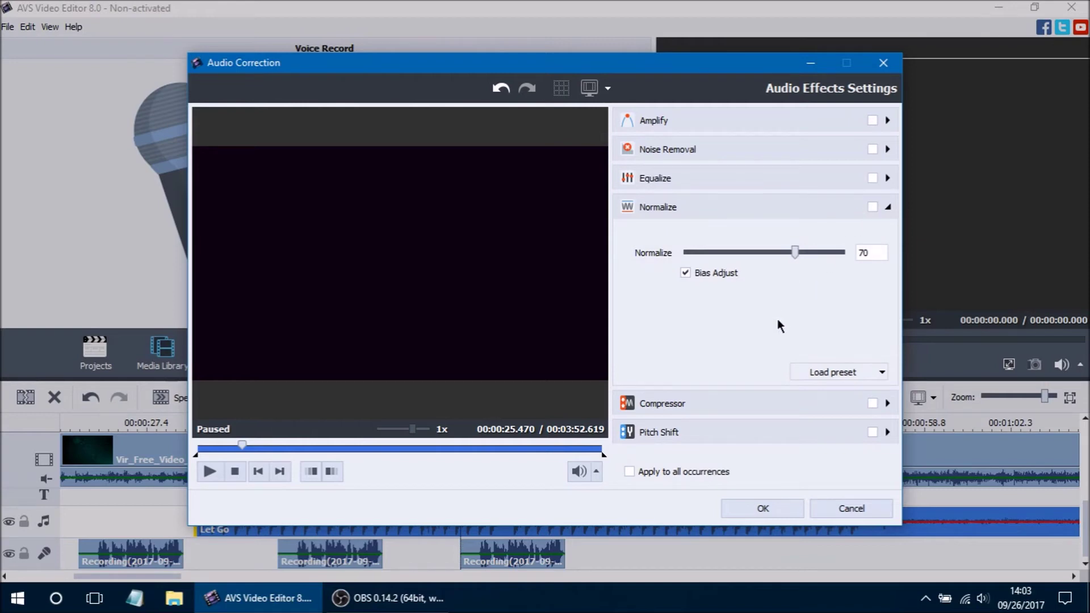
left_click(871, 121)
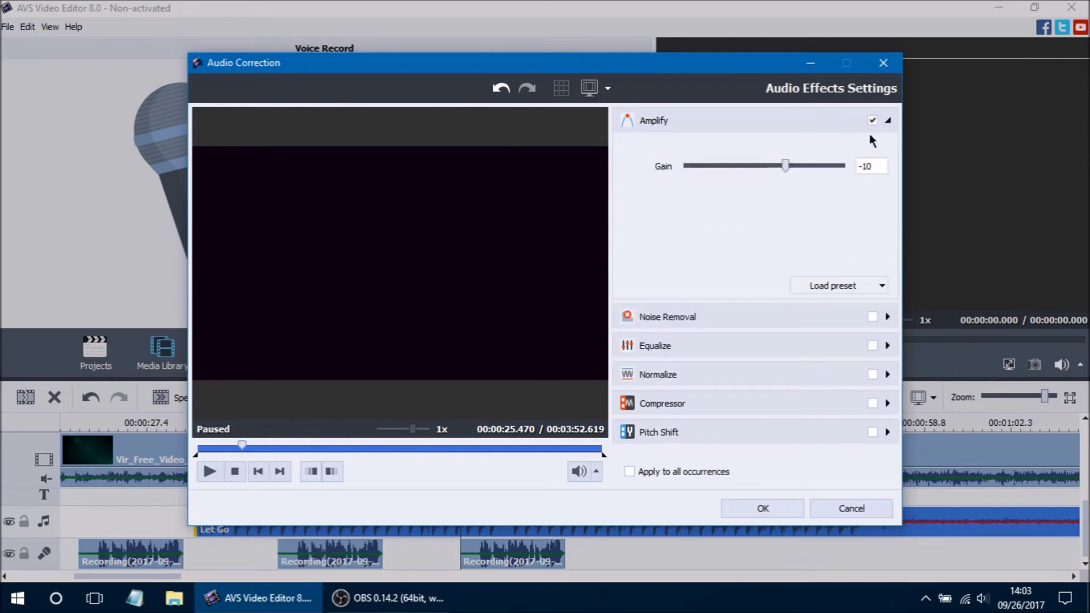
left_click_drag(783, 166, 856, 175)
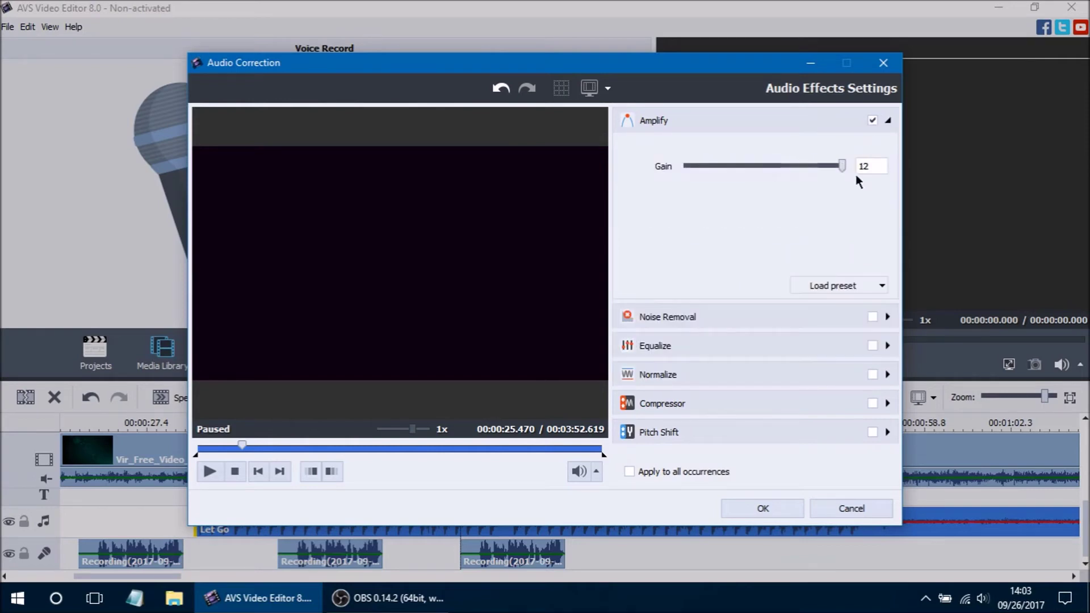
left_click(205, 474)
left_click(210, 472)
Step: Try Normalize at 94 with Bias Adjust on, previewing the clip again from an earlier point near 16 seconds
left_click(887, 374)
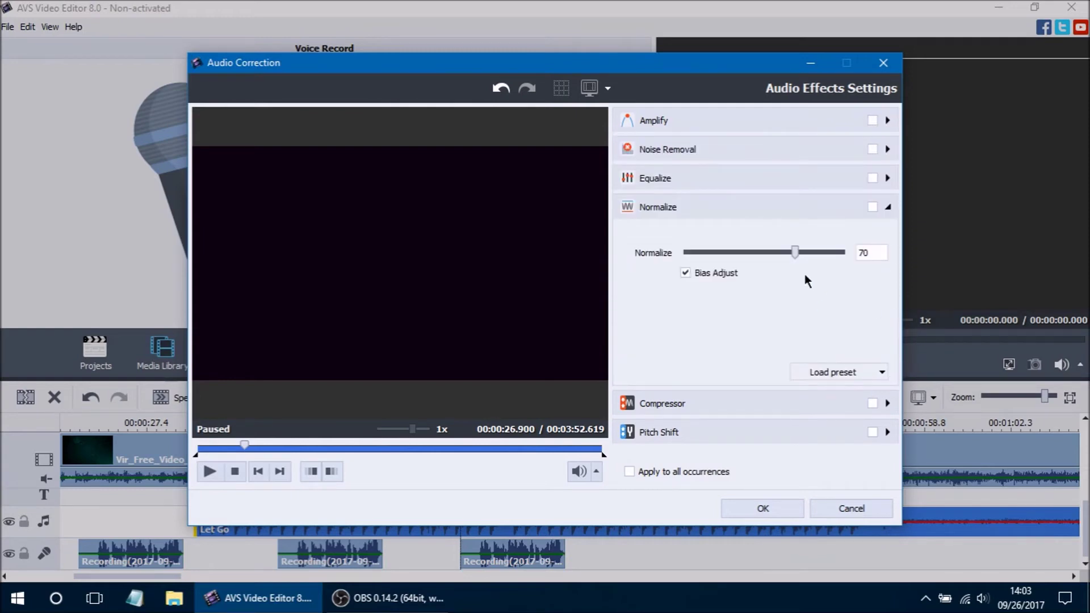
left_click_drag(794, 251, 832, 251)
left_click(210, 471)
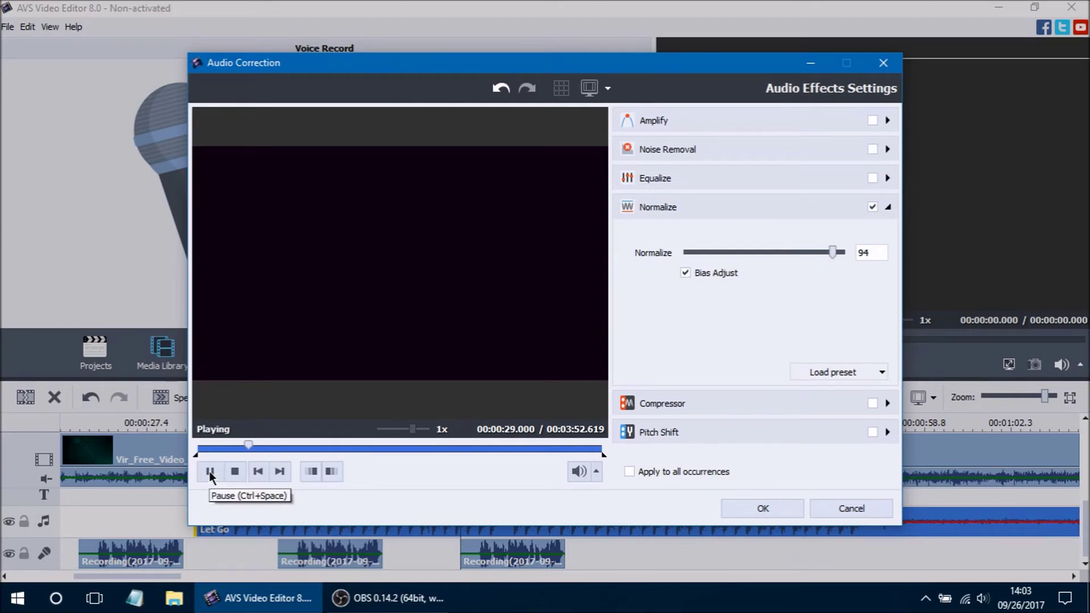
left_click(209, 472)
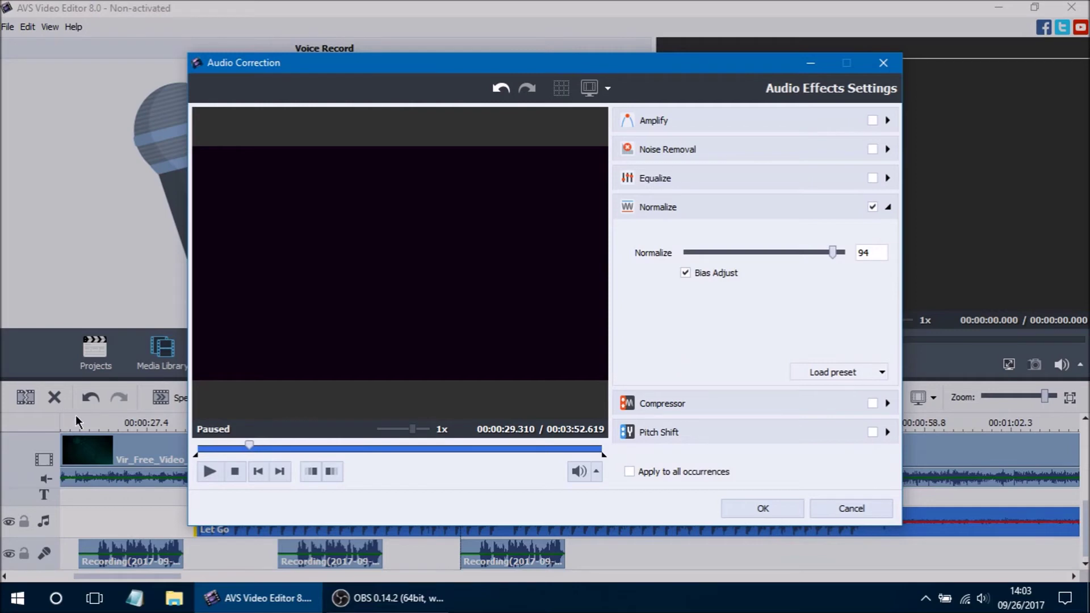
left_click_drag(250, 445, 225, 447)
left_click(210, 472)
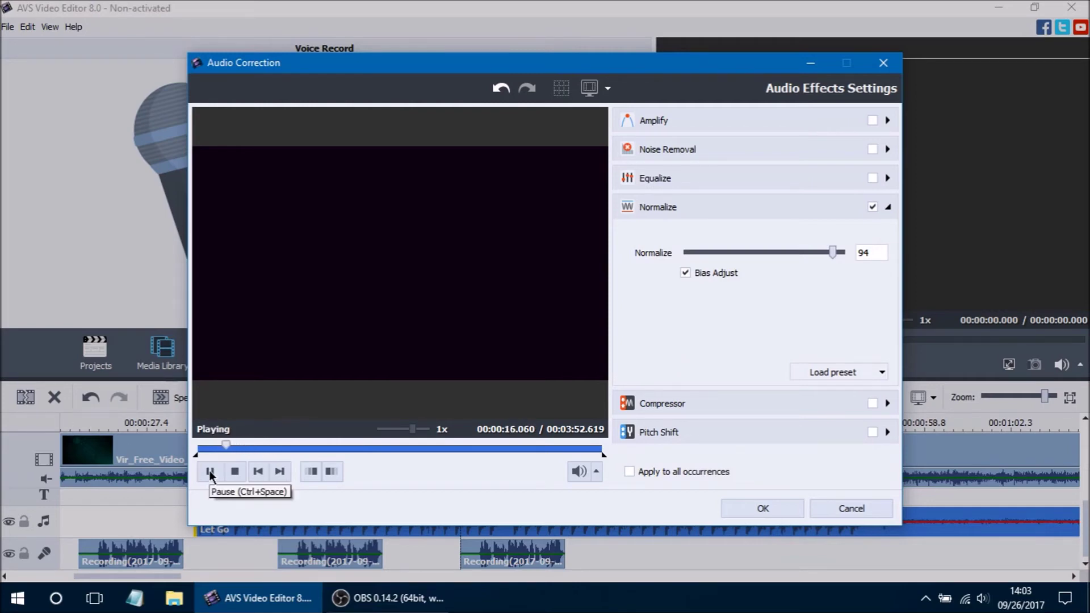
left_click(210, 472)
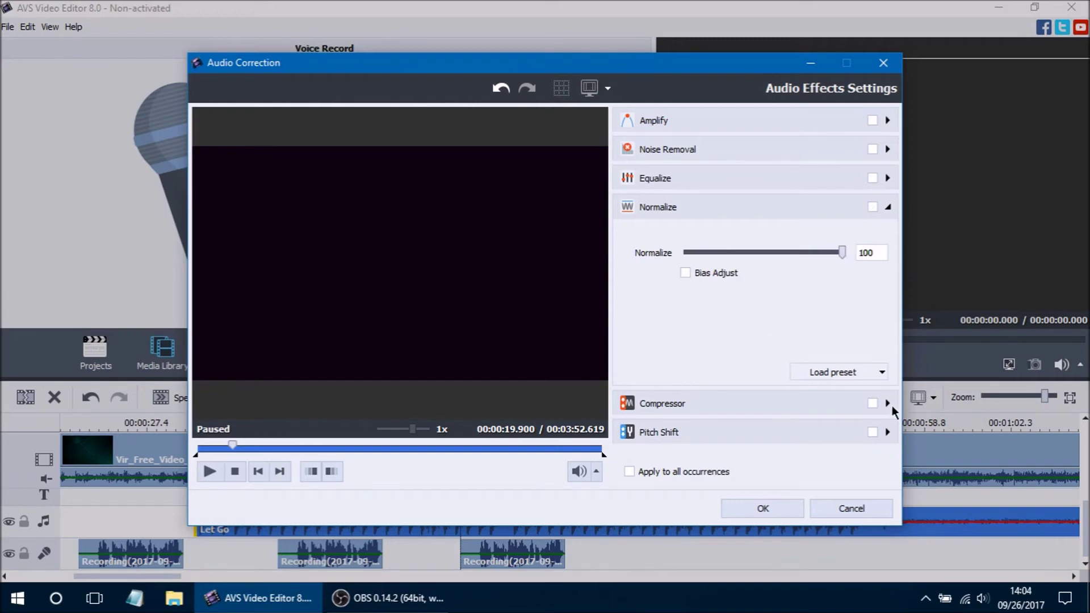
Step: Load the Hard Compressor For Voice preset for the Compressor effect and preview the clip
left_click(887, 403)
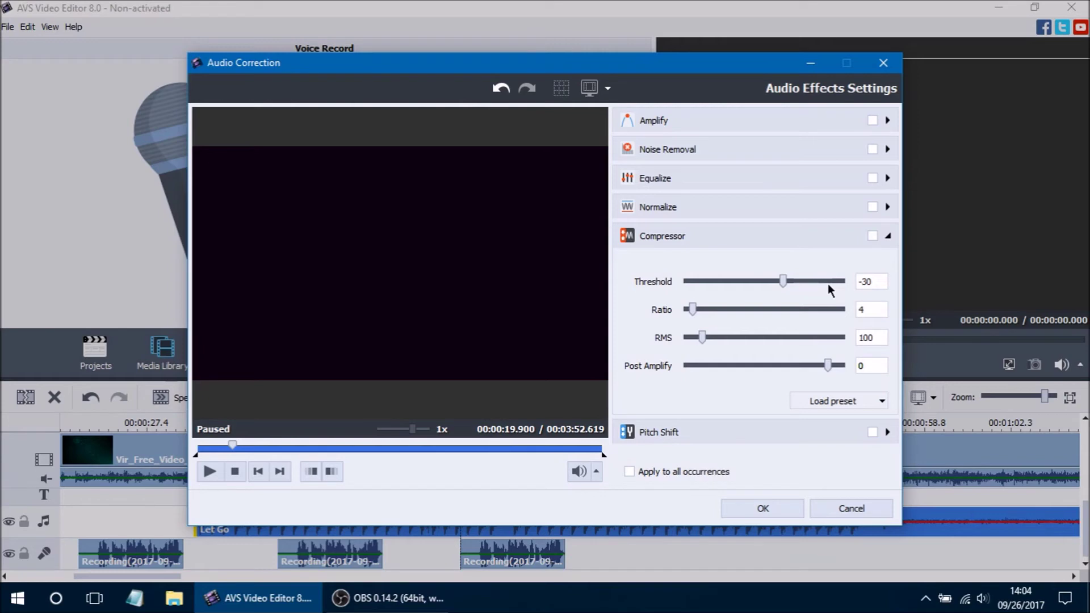
left_click(863, 399)
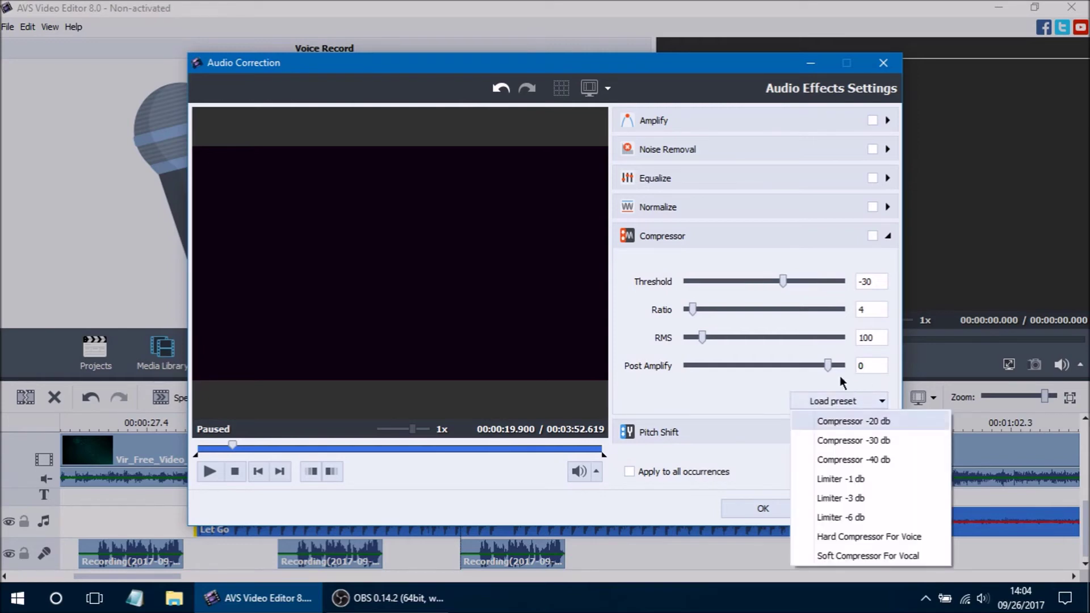
left_click(924, 536)
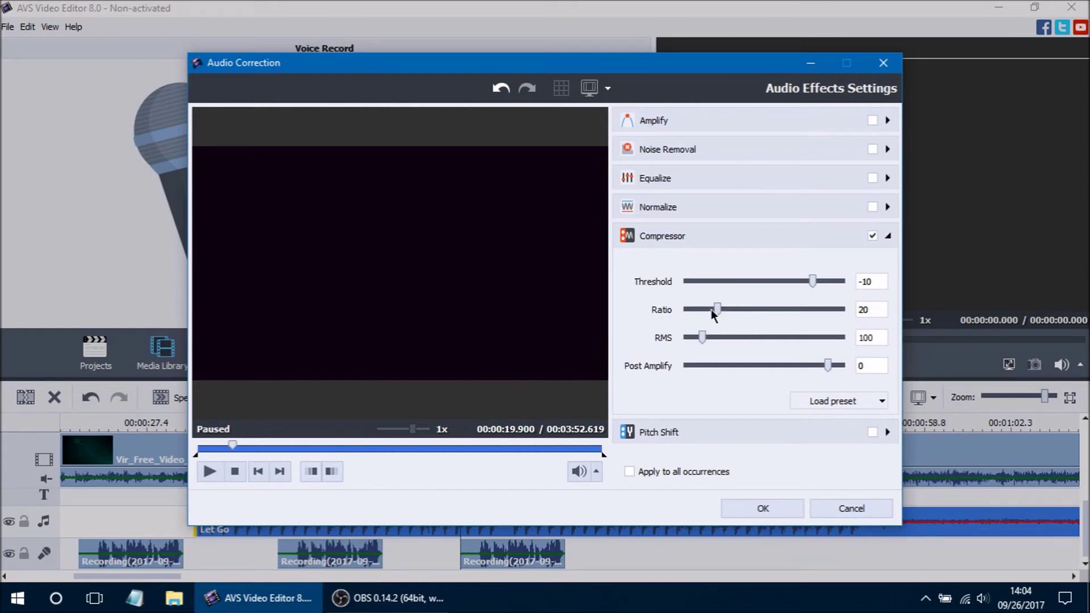
left_click(209, 476)
key("space")
Step: Set the Compressor threshold to -96 and the ratio to 100, previewing the clip after each change
left_click_drag(813, 280, 631, 271)
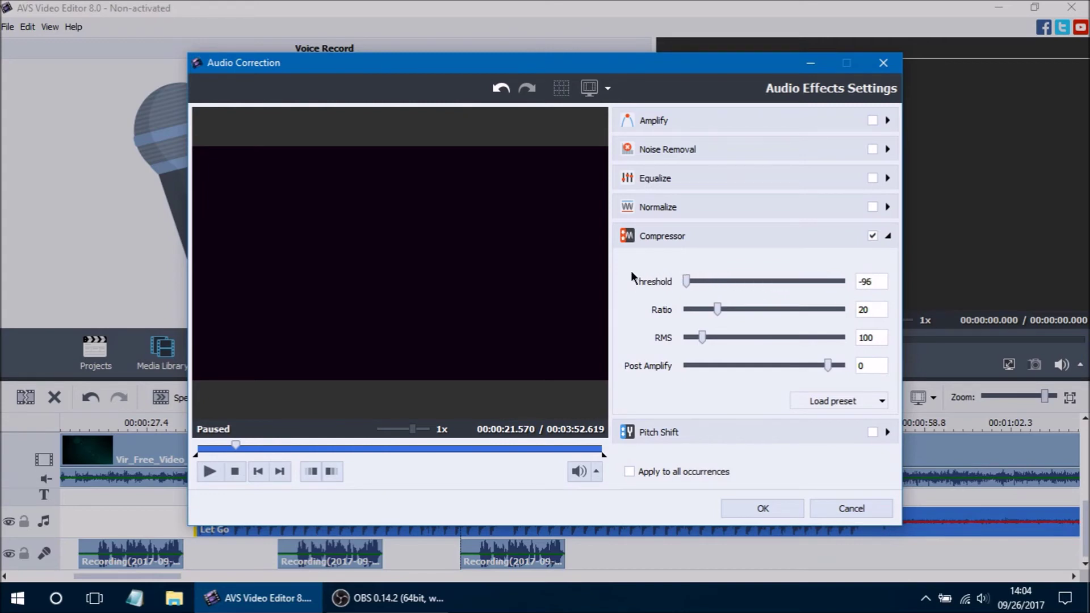
left_click(209, 471)
left_click(210, 472)
left_click_drag(720, 314, 904, 319)
left_click(212, 468)
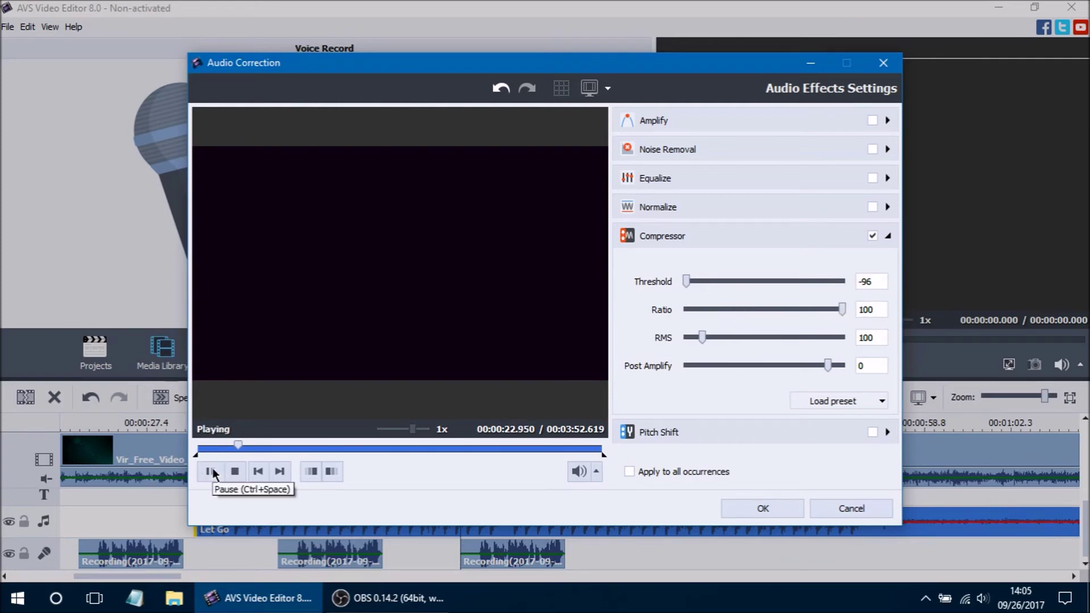
left_click(212, 468)
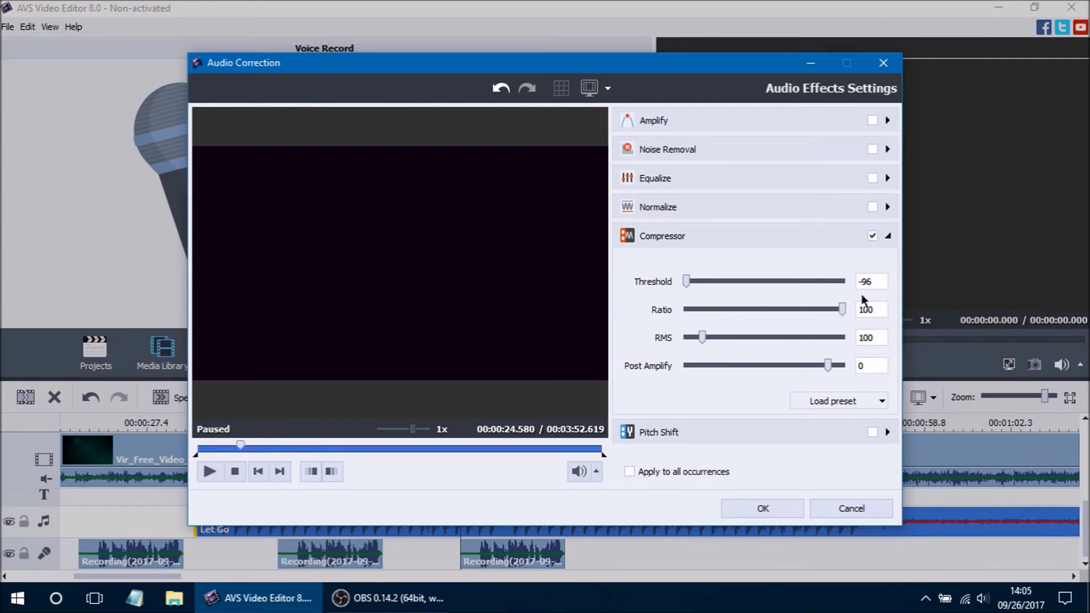
Step: Set the Compressor ratio to 7 and RMS to 1000, previewing the clip after each change
left_click_drag(843, 309, 697, 309)
left_click(211, 471)
left_click(210, 471)
left_click_drag(704, 337, 842, 337)
left_click(210, 471)
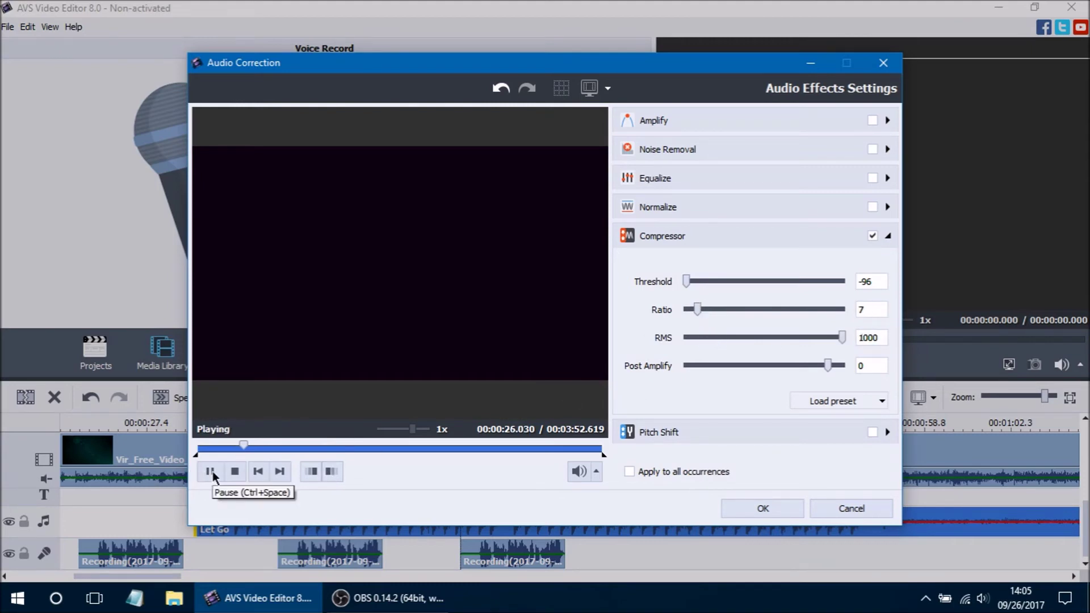
left_click(210, 471)
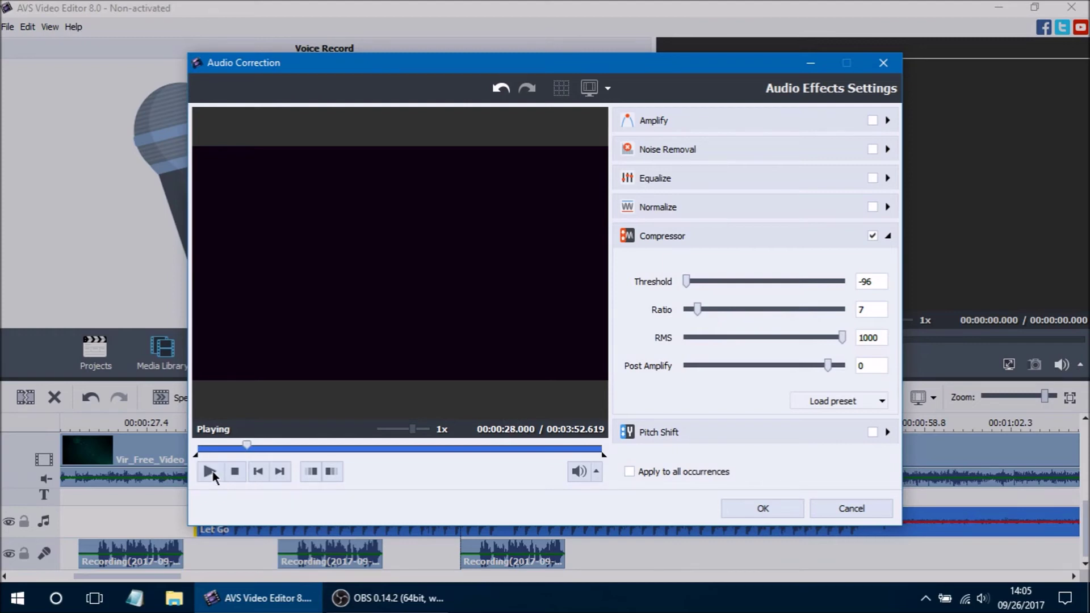
Step: Lower the Compressor's Post Amplify to -86, preview the clip, and raise it to -31
left_click_drag(824, 366, 681, 365)
left_click(209, 472)
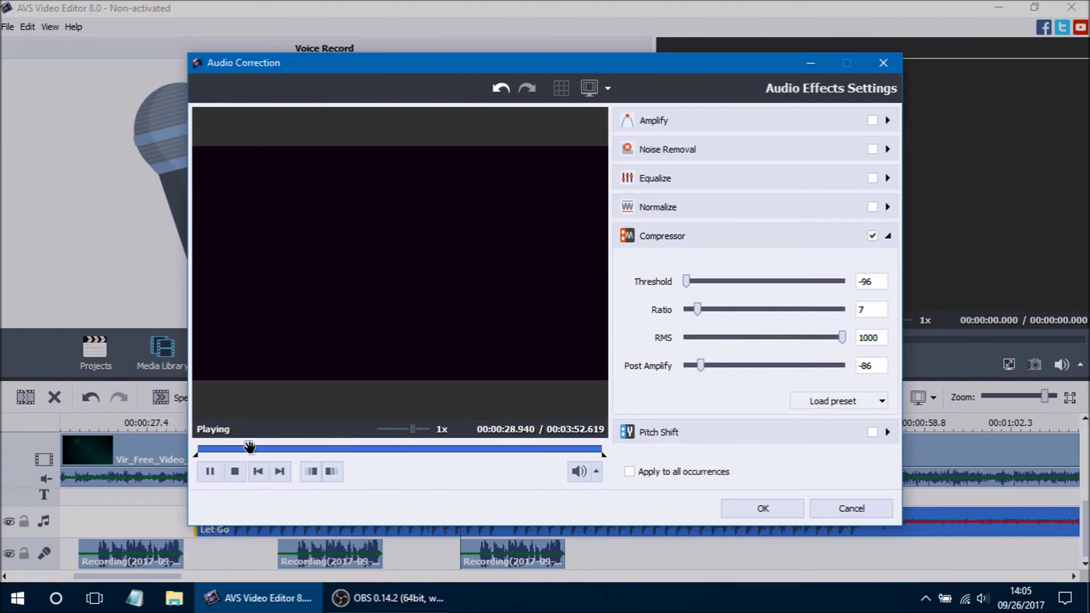
left_click(210, 471)
left_click_drag(700, 365, 782, 366)
Step: Try the Limiter -1 db preset of the Compressor, preview an earlier part of the clip, and disable the effect
left_click(869, 401)
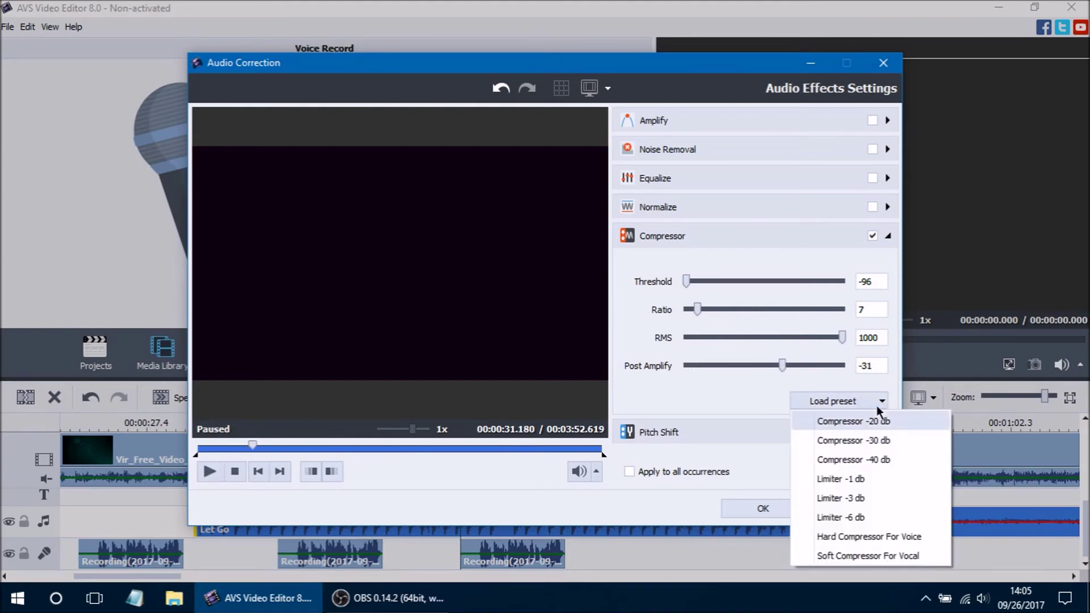
left_click(897, 477)
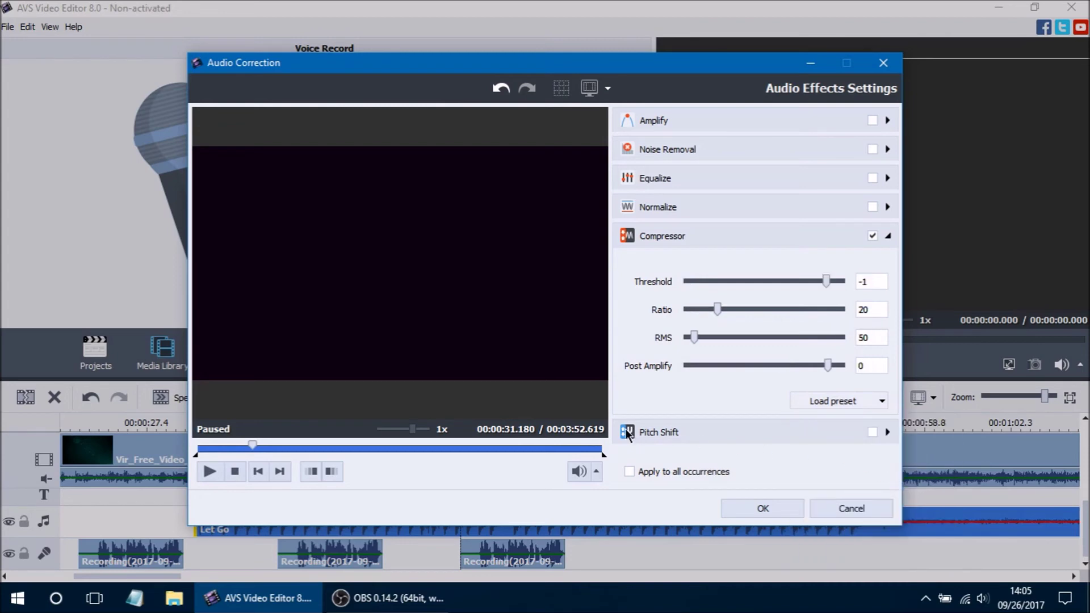
left_click(210, 471)
left_click(228, 448)
left_click(211, 471)
left_click(873, 235)
Step: Try Pitch Shift rates of 138 and 46 from an earlier point in the clip, previewing after each change
left_click(889, 432)
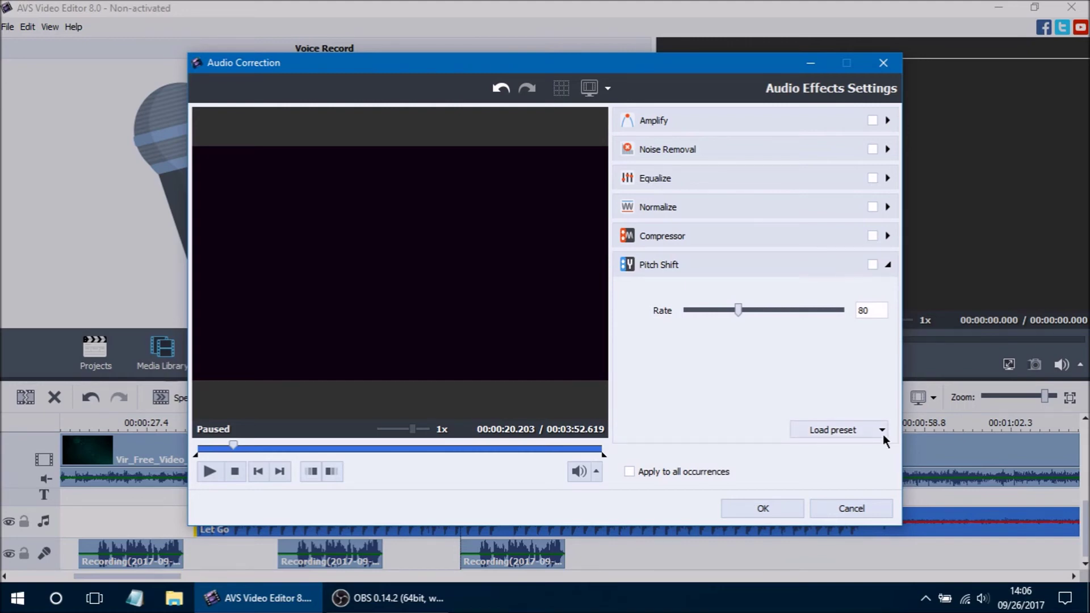
left_click_drag(238, 445, 217, 446)
left_click_drag(735, 311, 812, 309)
left_click(209, 472)
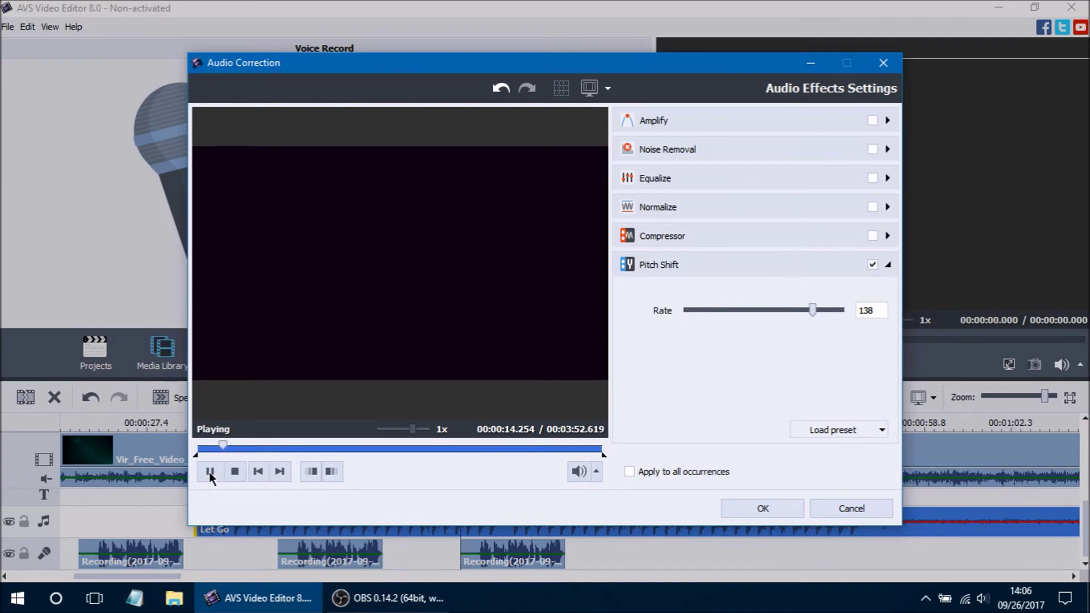
left_click(209, 472)
left_click_drag(810, 313, 689, 313)
left_click(211, 471)
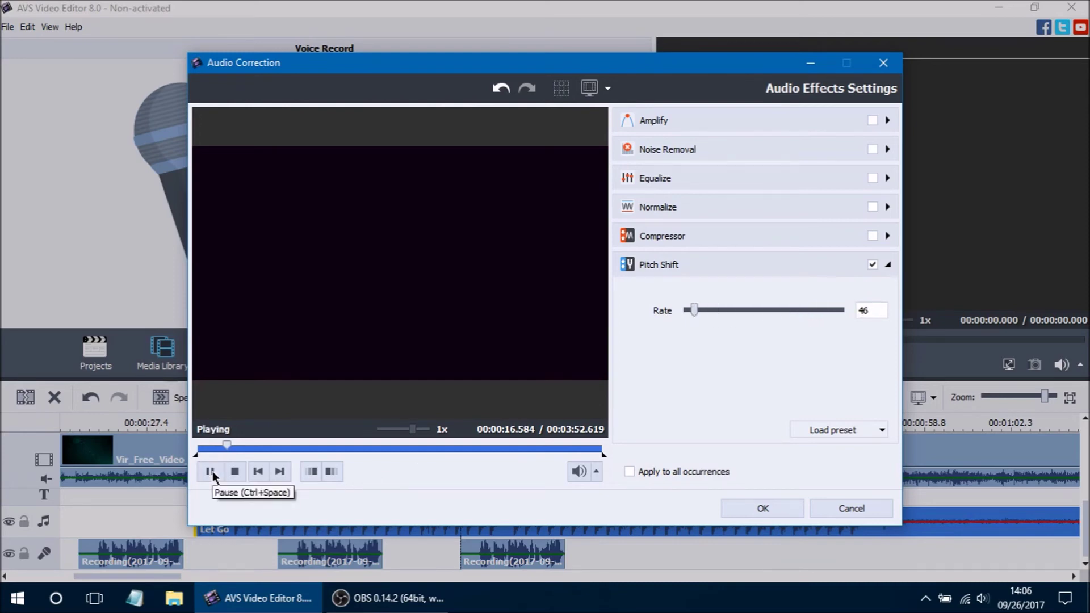
left_click(212, 471)
Step: Try the Bass and Helium presets of the Pitch Shift effect, previewing the clip after each
left_click(879, 430)
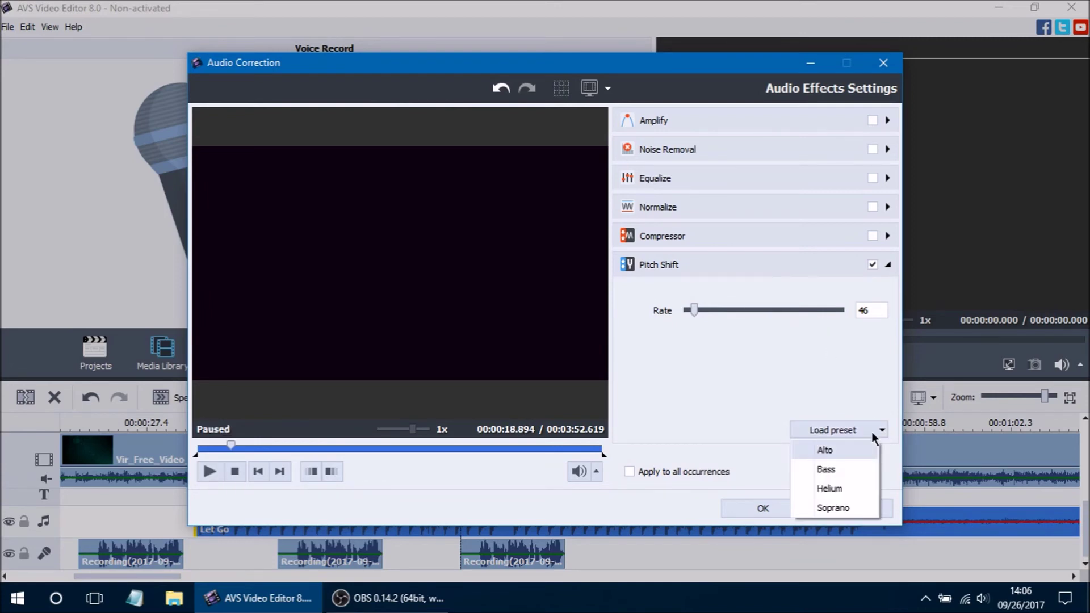
left_click(856, 469)
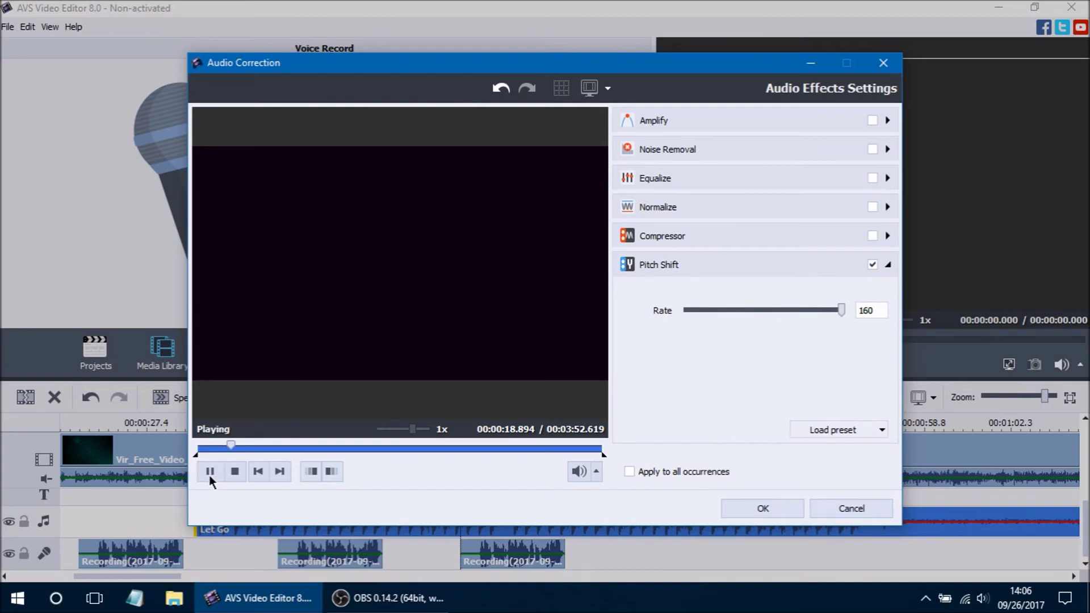
left_click(210, 472)
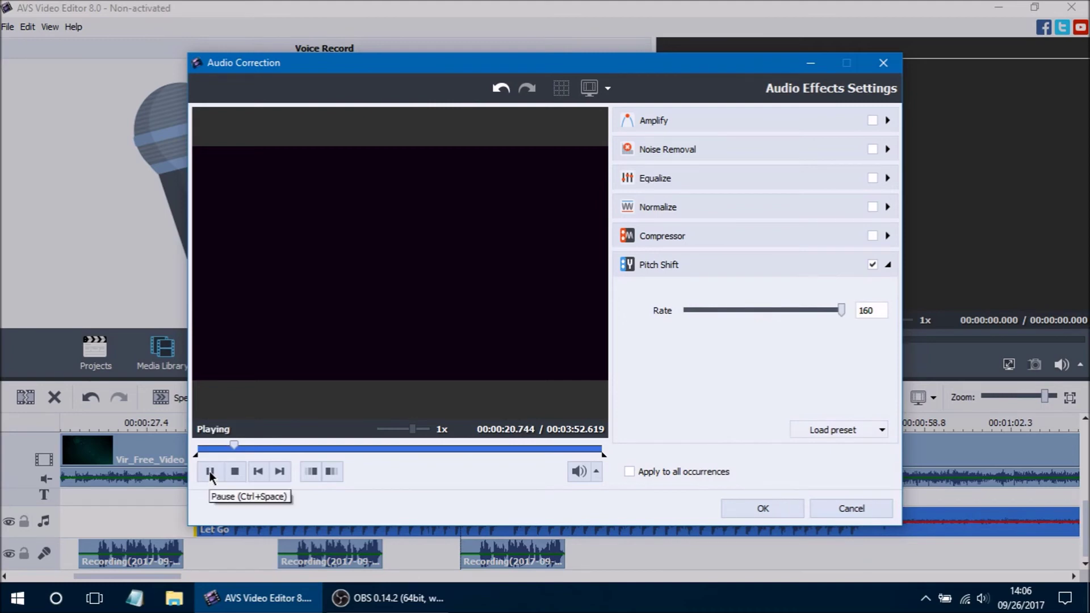
left_click(210, 472)
left_click(867, 430)
left_click(846, 488)
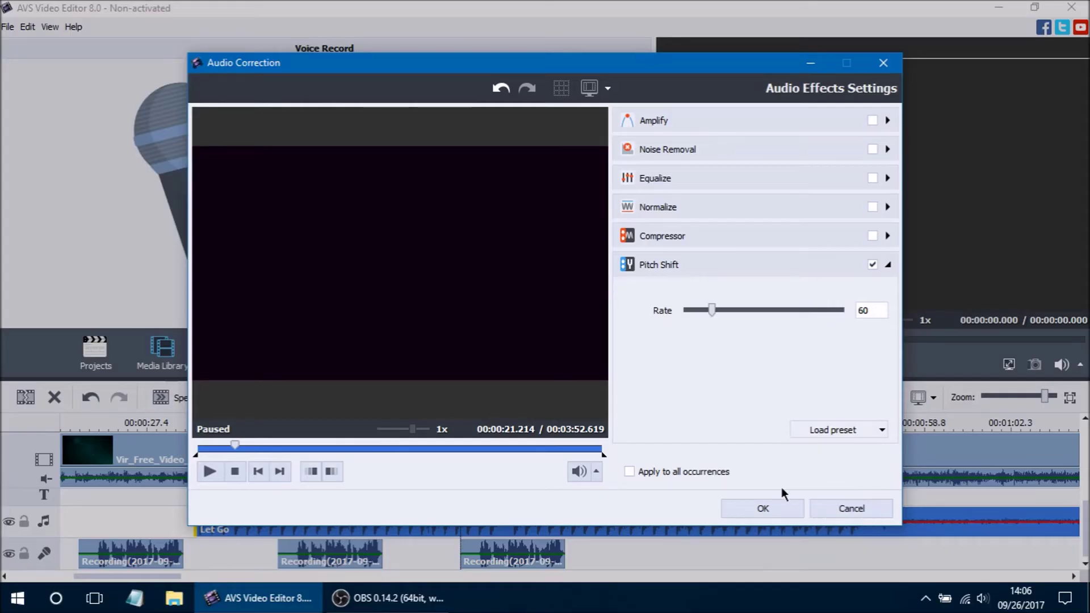
left_click(210, 472)
left_click(210, 472)
Step: Load the Soprano preset for Pitch Shift, preview the clip, and apply the audio correction to Let Go
left_click(874, 430)
left_click(870, 506)
left_click(211, 472)
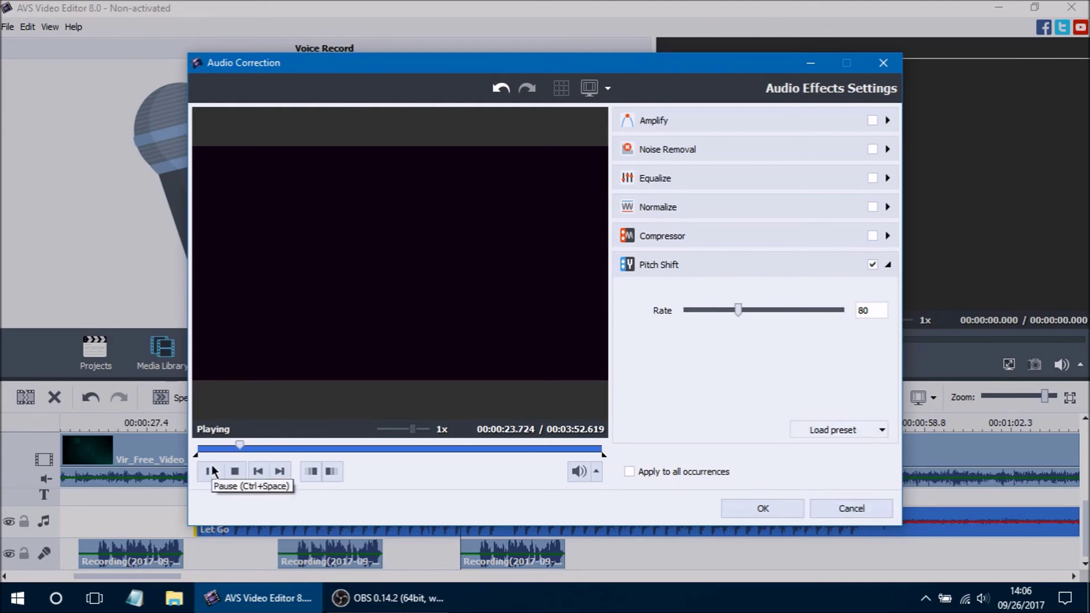
left_click(212, 472)
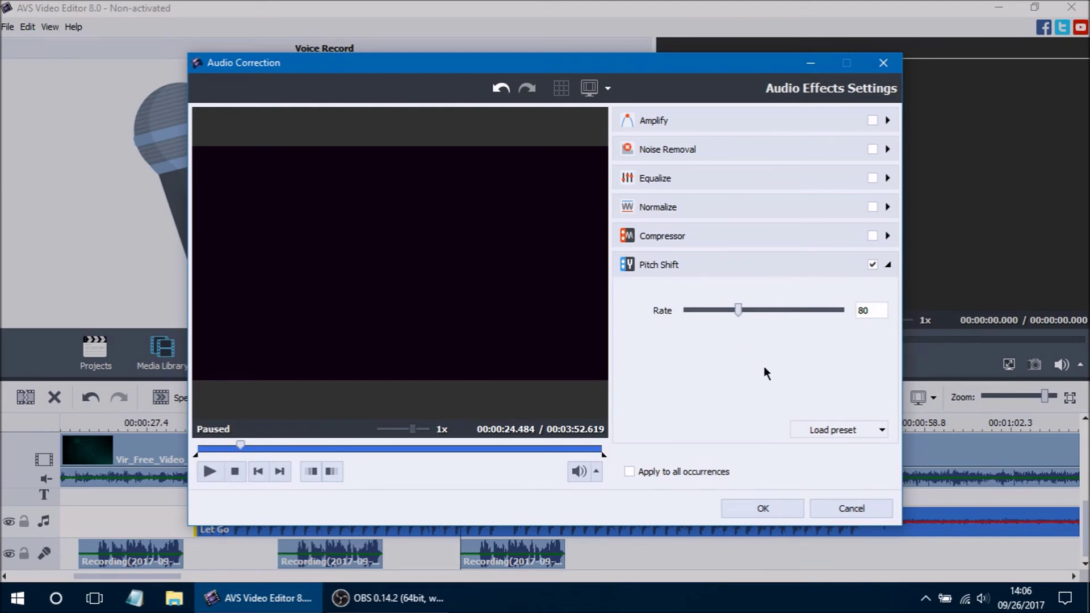
left_click(762, 508)
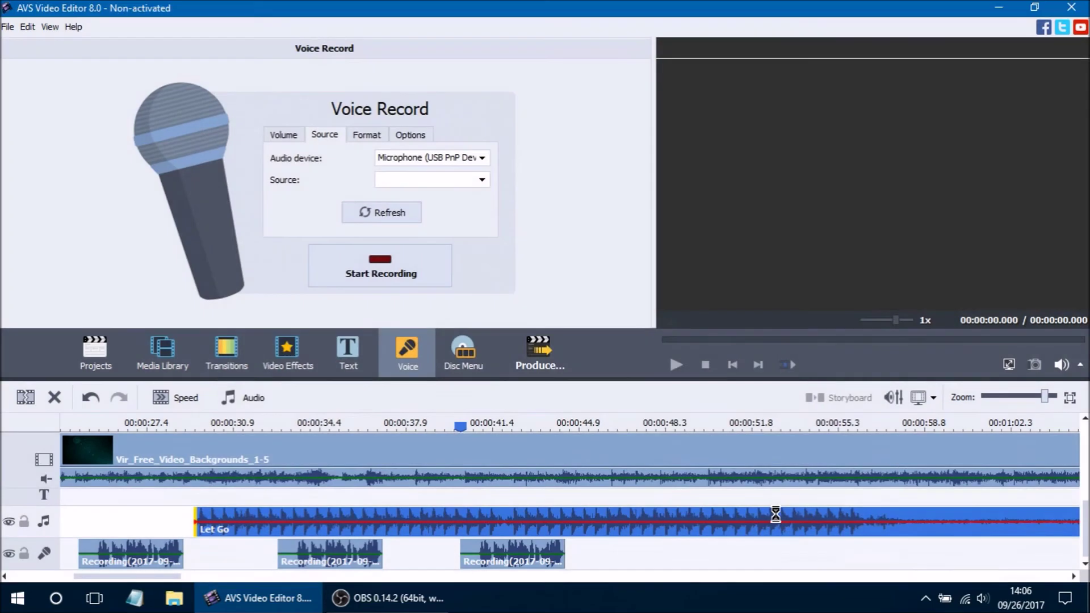
Step: Enable Pitch Shift with a rate of 40 in the audio correction of the first voice recording and preview it
left_click(118, 561)
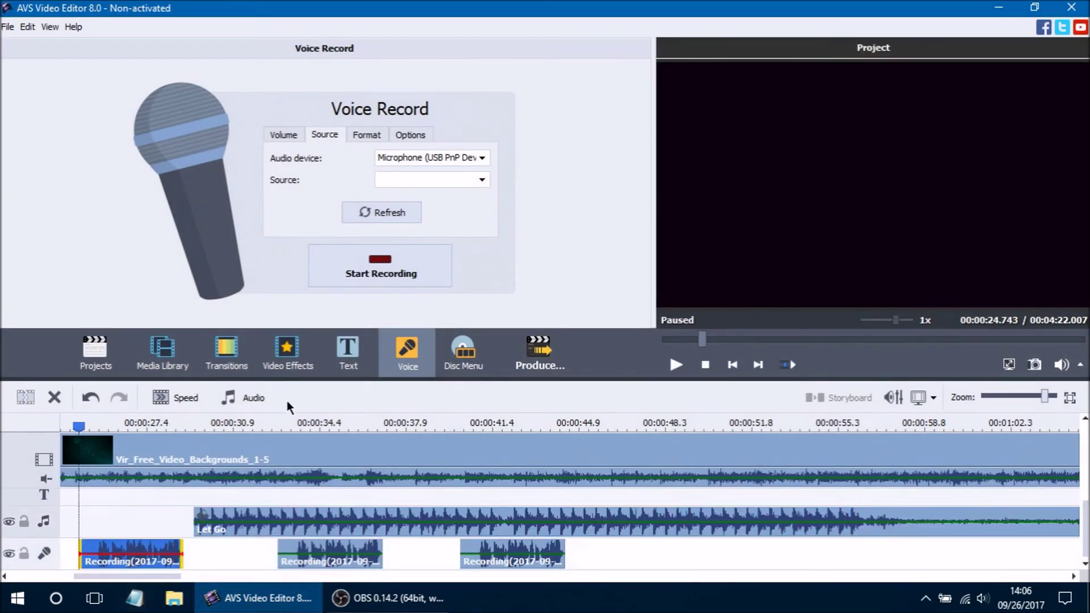
left_click(244, 397)
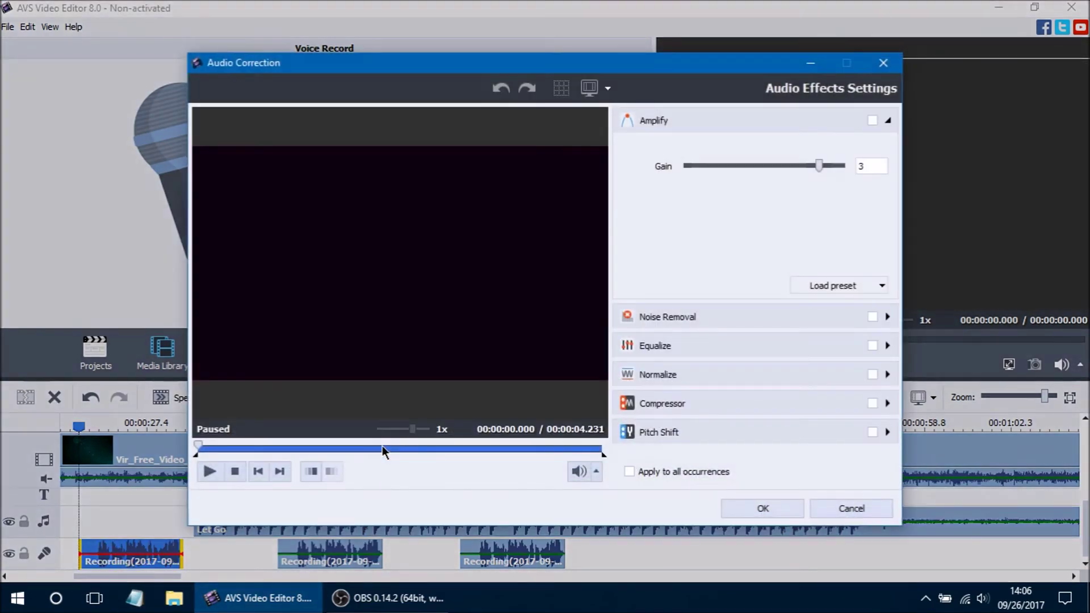
left_click(872, 432)
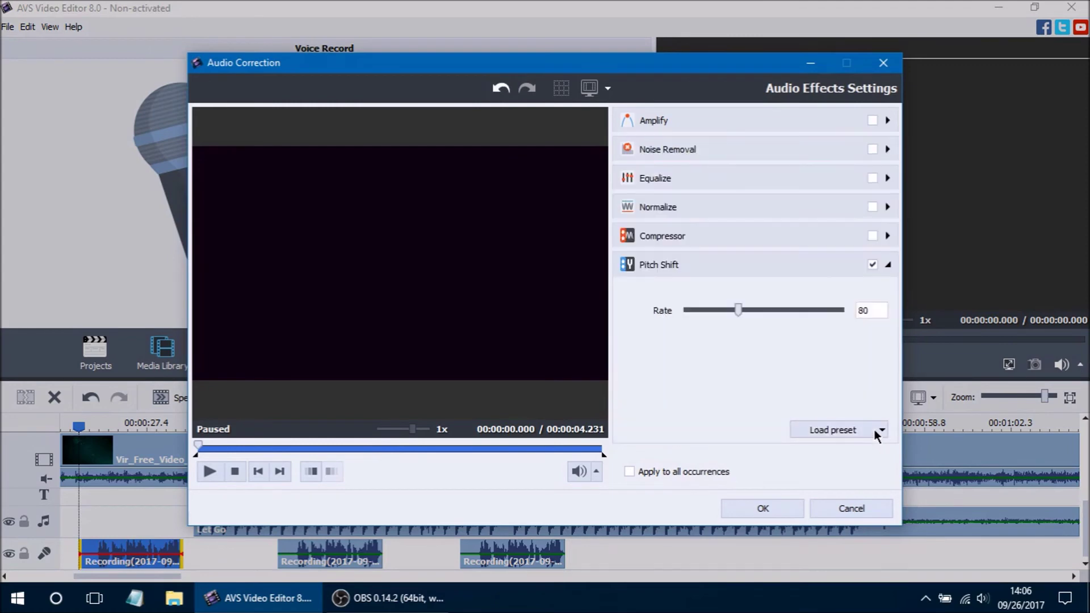
left_click_drag(738, 306, 663, 308)
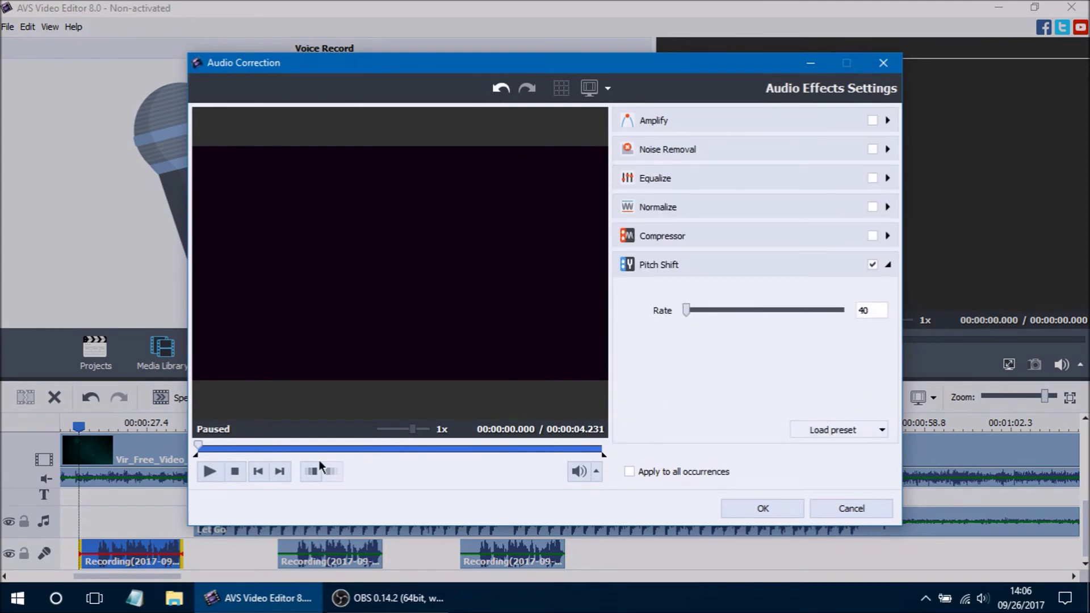
left_click(209, 471)
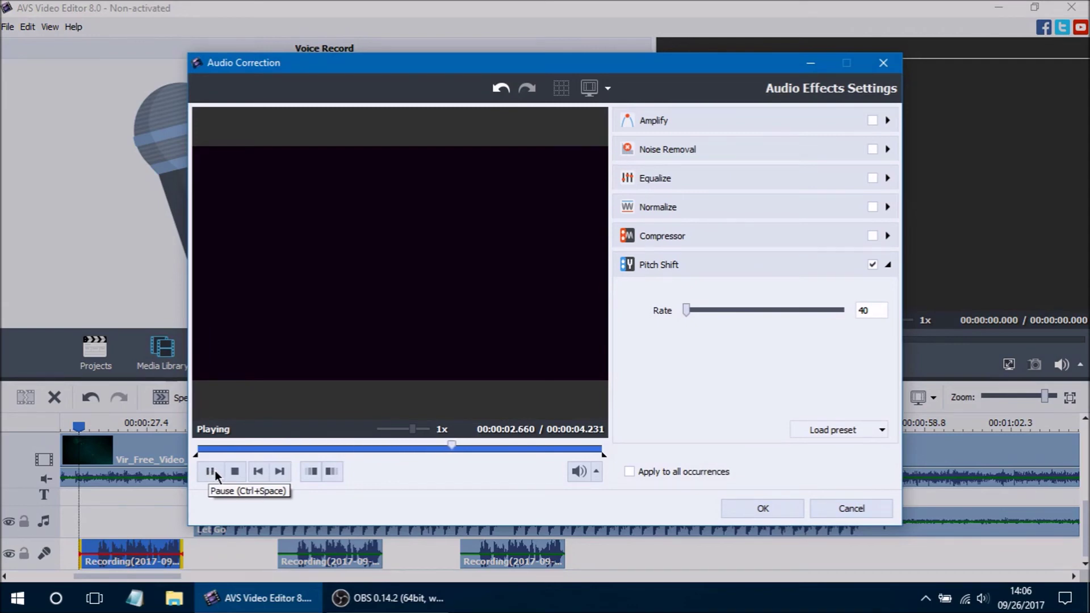
left_click(215, 470)
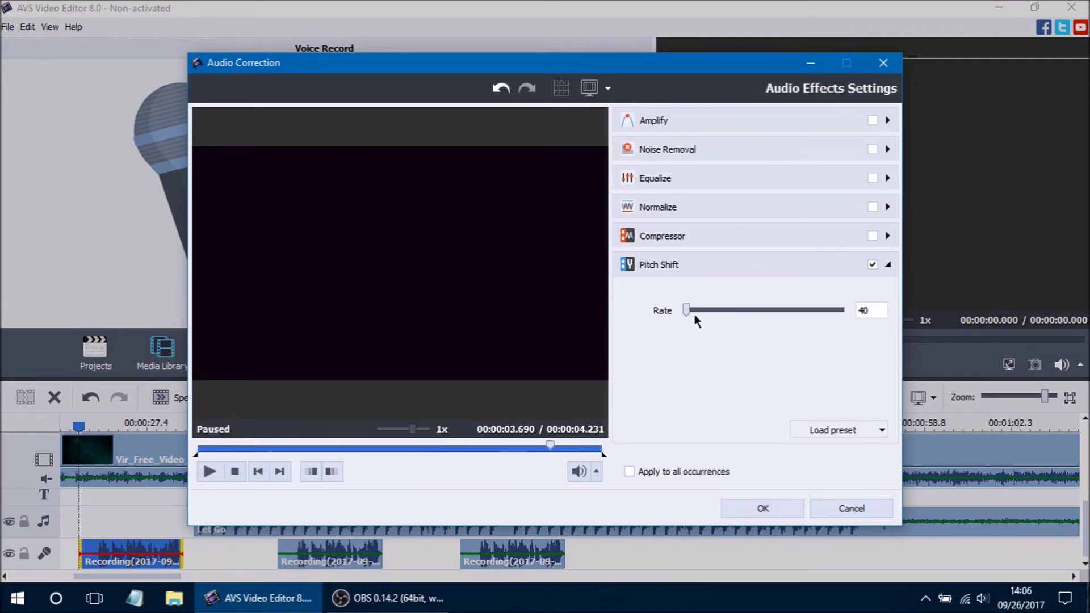
Step: Set the Pitch Shift rate to 160, preview the recording from its start, and apply the audio correction
left_click_drag(687, 309, 839, 309)
left_click(208, 449)
left_click(208, 471)
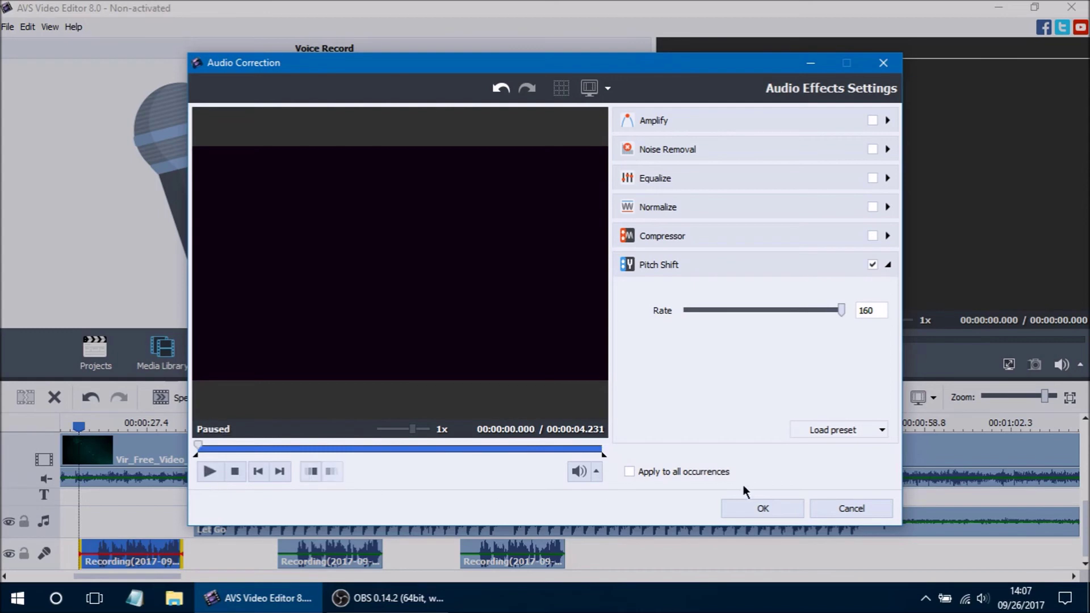
left_click(766, 507)
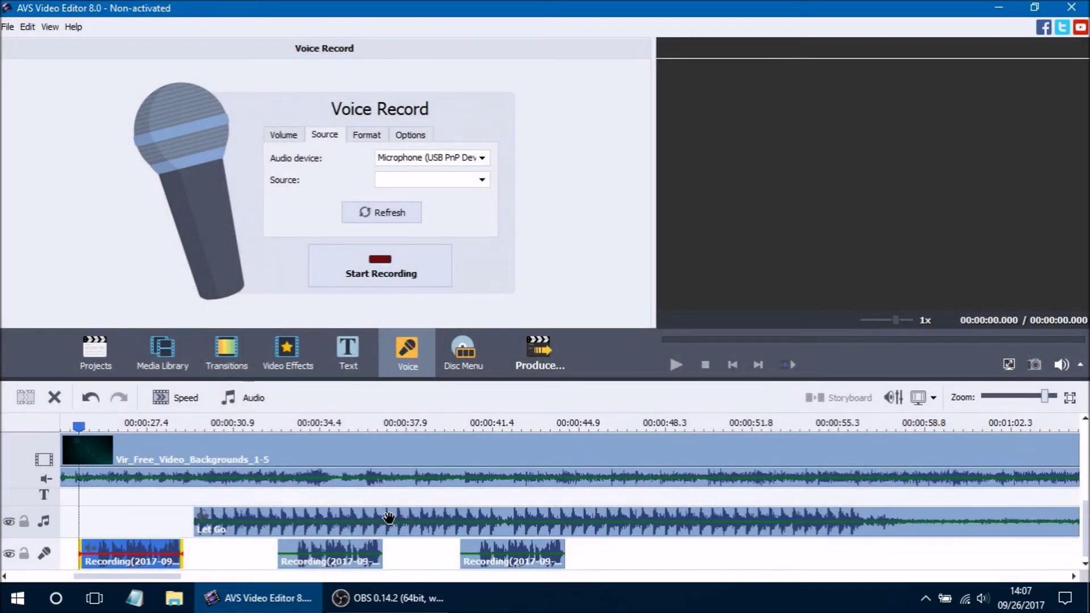
Step: Review the audio correction settings of the Let Go clip
left_click(389, 518)
left_click(238, 399)
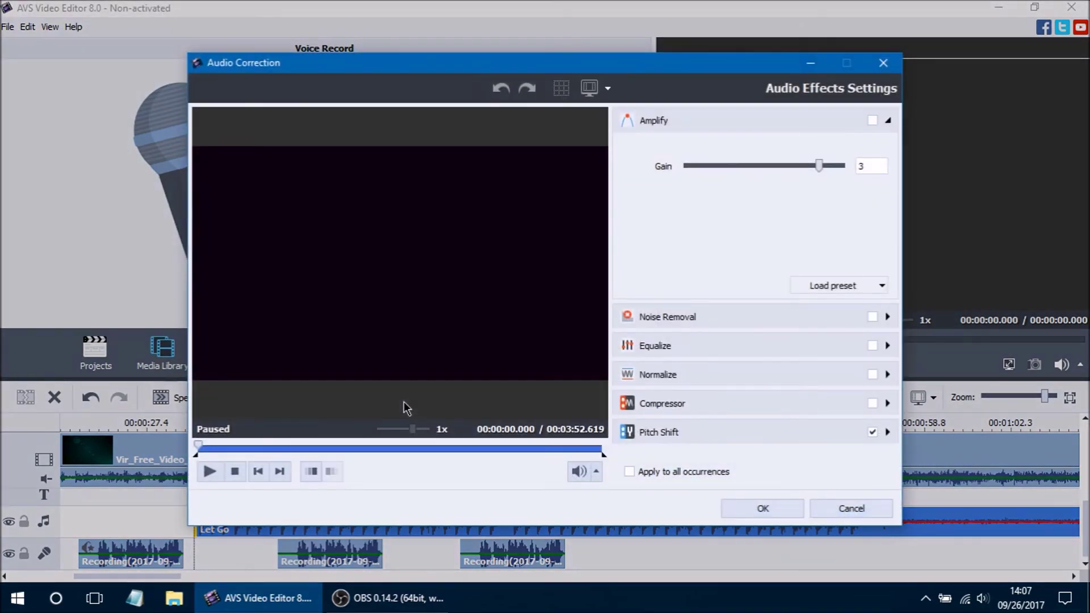
key("Return")
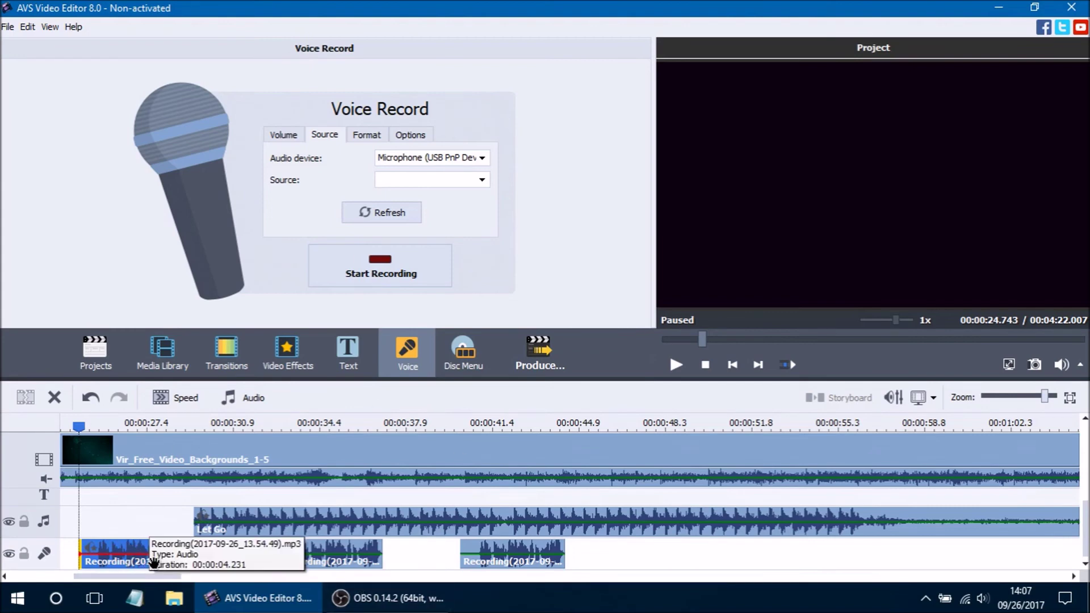
Step: Apply the first recording's Pitch Shift correction to all occurrences of that recording
left_click(264, 397)
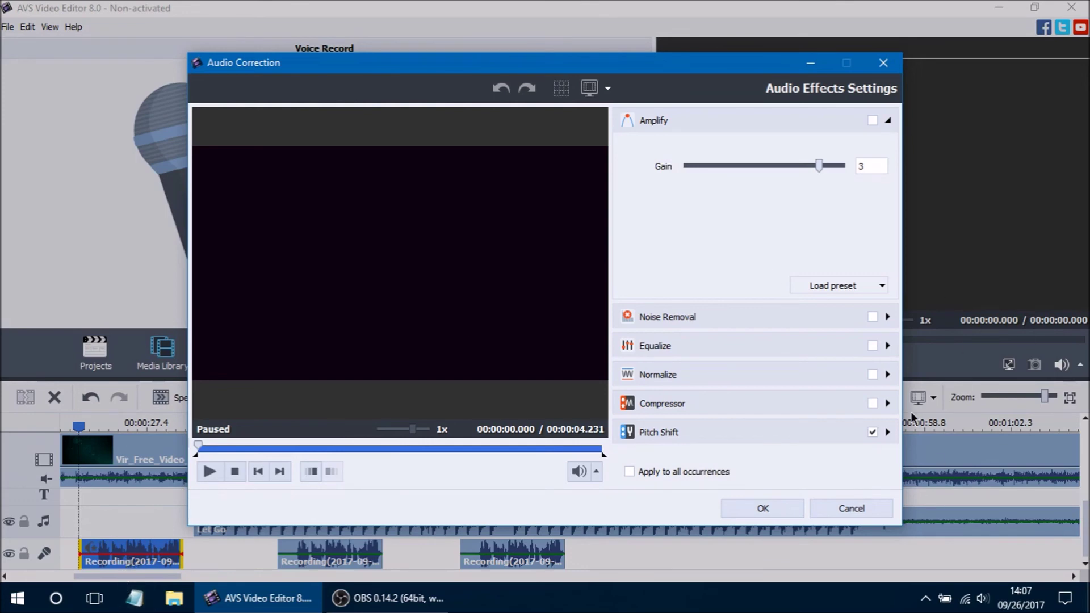
left_click(887, 433)
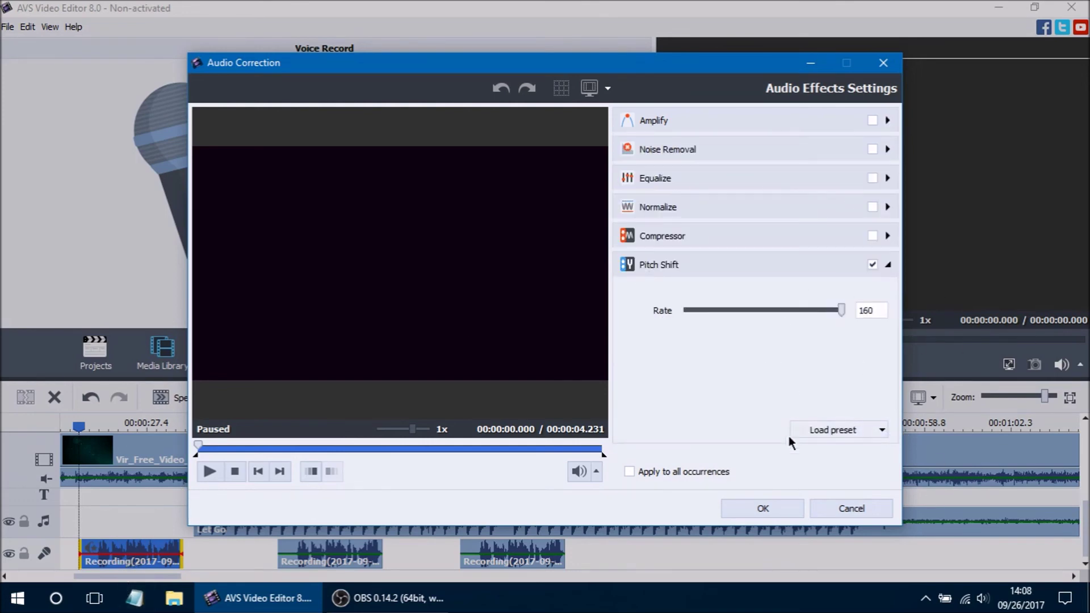
left_click(630, 471)
left_click(761, 505)
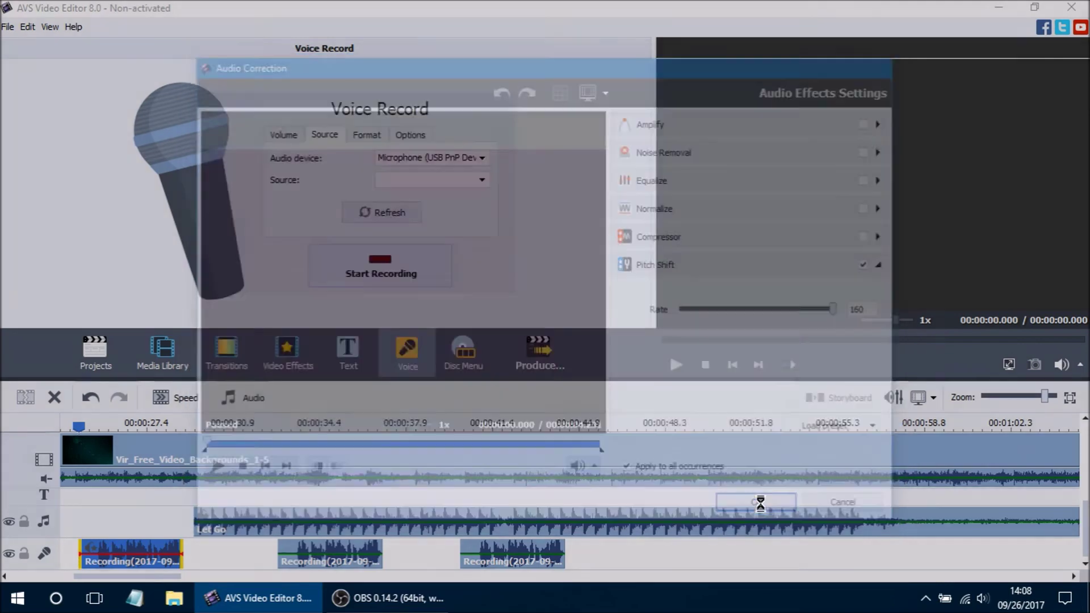
Step: Check each of the three recording clips on the voice track for the applied effect
left_click(546, 557)
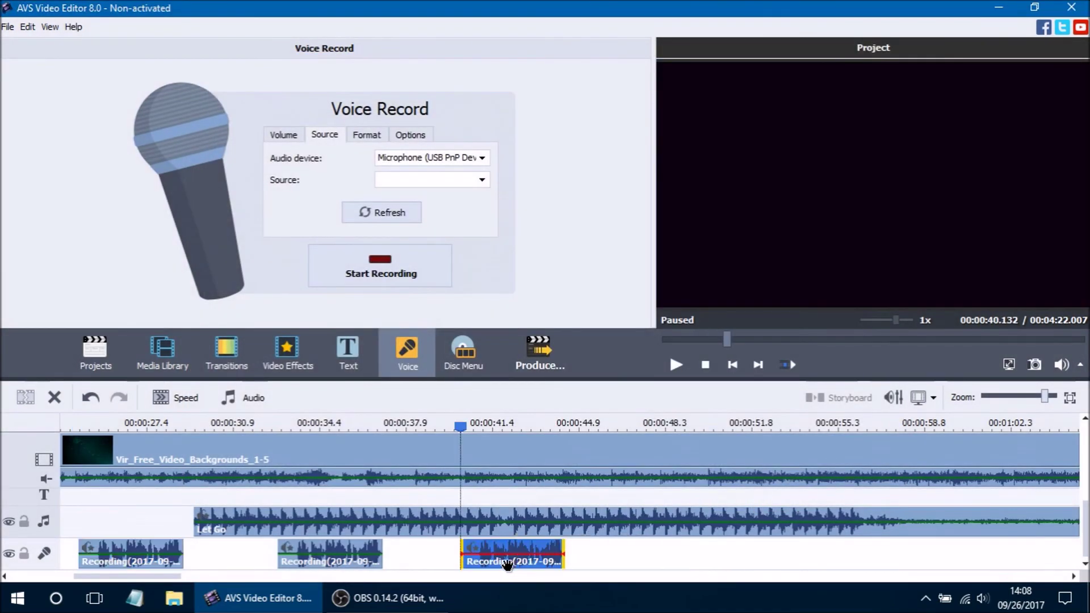
left_click(337, 564)
left_click(487, 559)
left_click(331, 563)
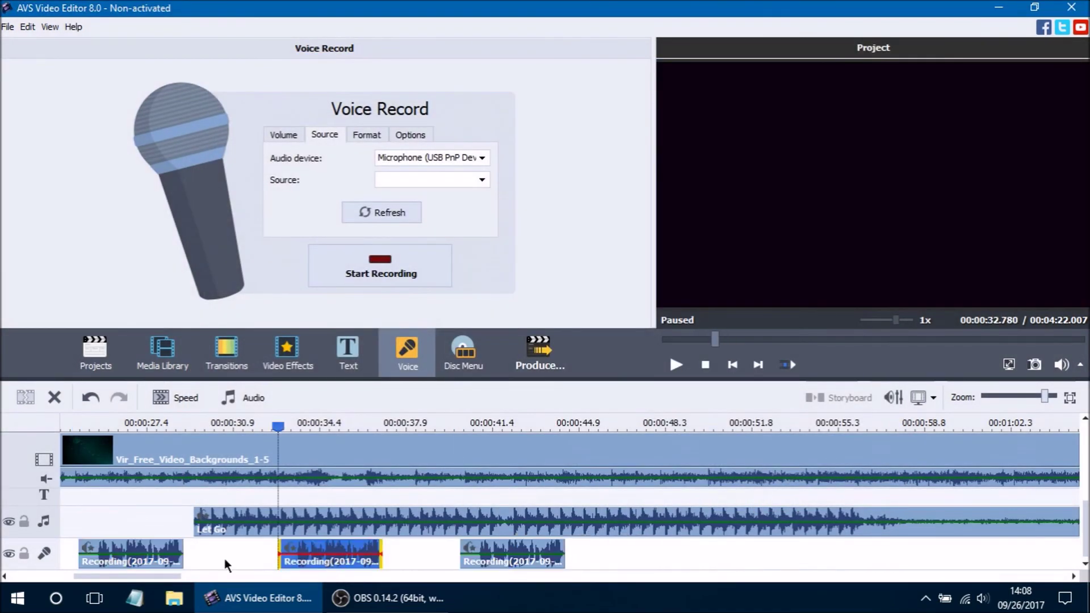
left_click(135, 563)
left_click(329, 563)
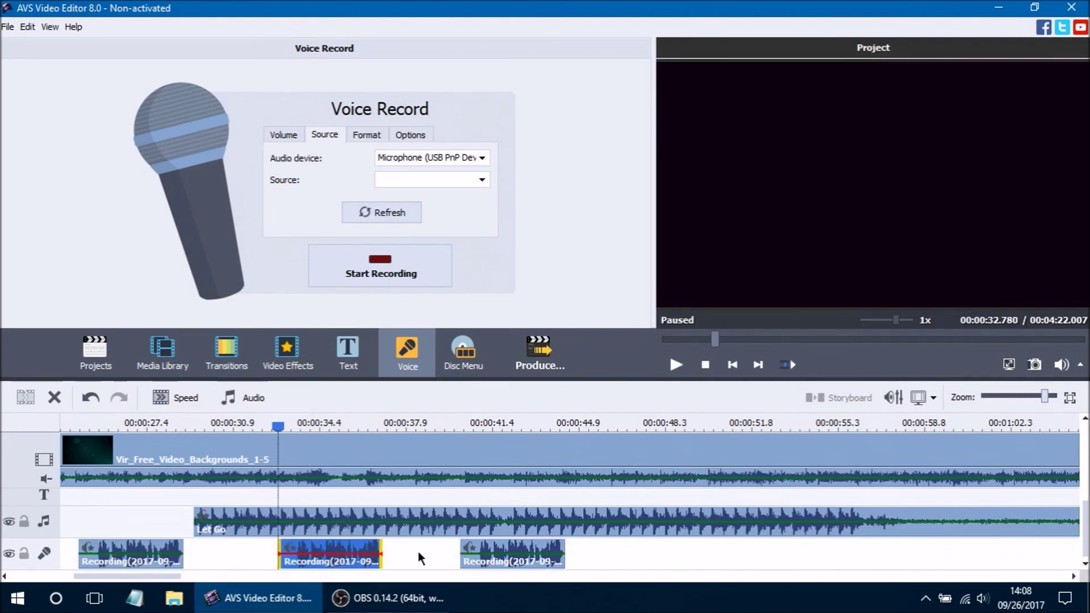
left_click(473, 553)
left_click(137, 561)
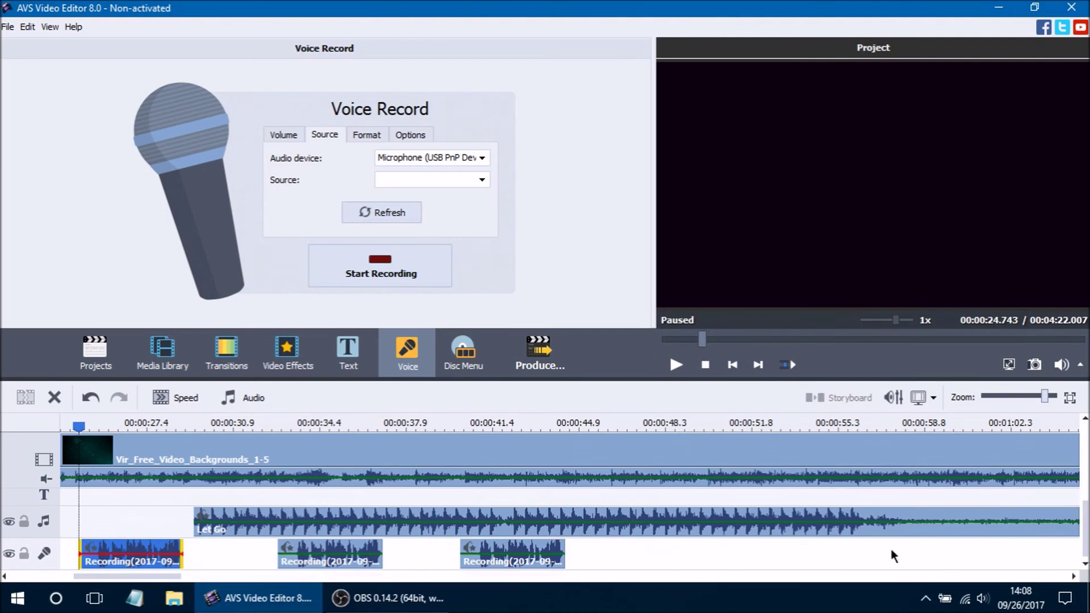
Step: Enable Amplify with a gain of 12 for the first recording and limit it to a middle section ending at 00:00:03.485
right_click(146, 558)
left_click(204, 403)
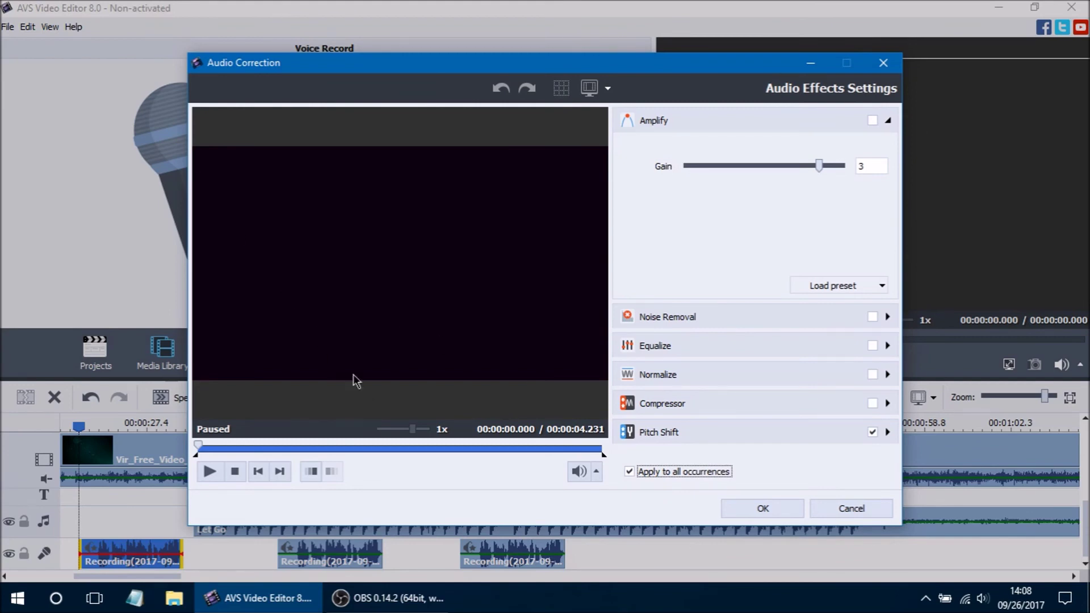
left_click(294, 446)
left_click(531, 449)
left_click(332, 472)
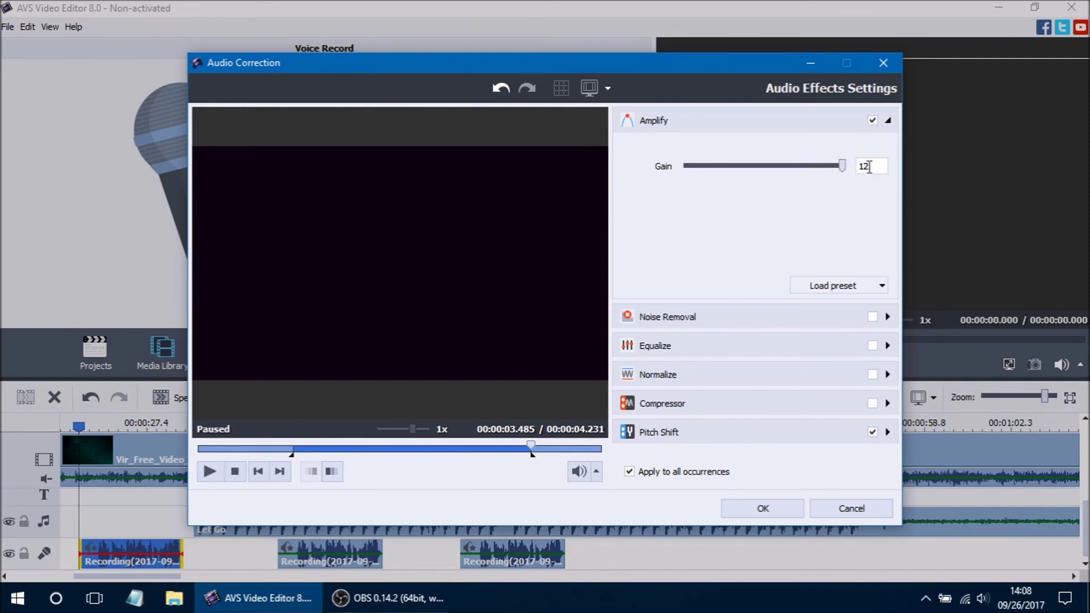
Step: Limit the Pitch Shift effect to the section from 00:00:00.645 to 00:00:03.485
left_click(887, 432)
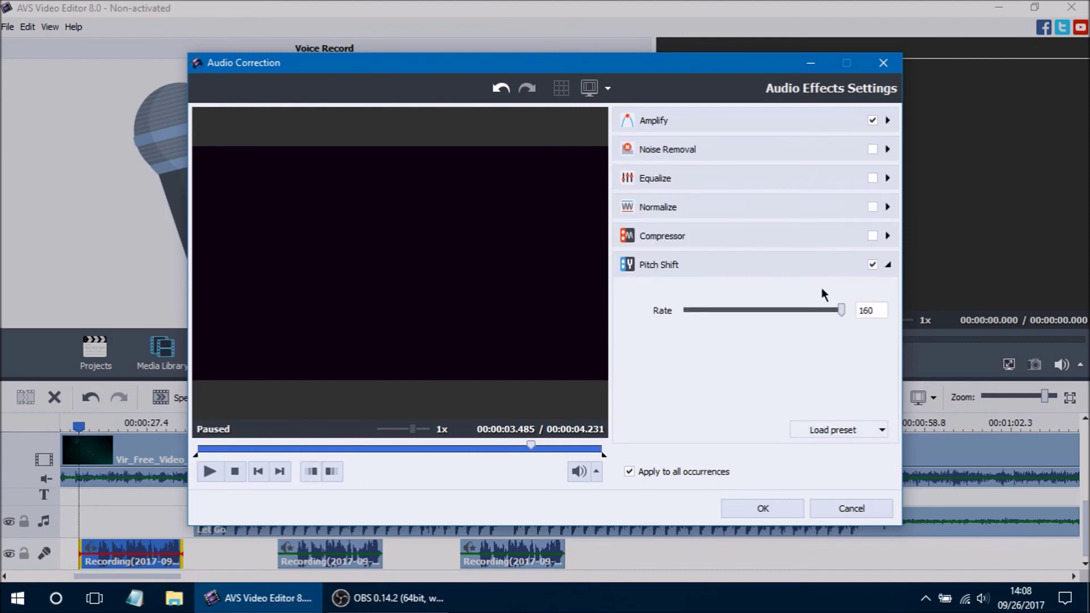
left_click(888, 120)
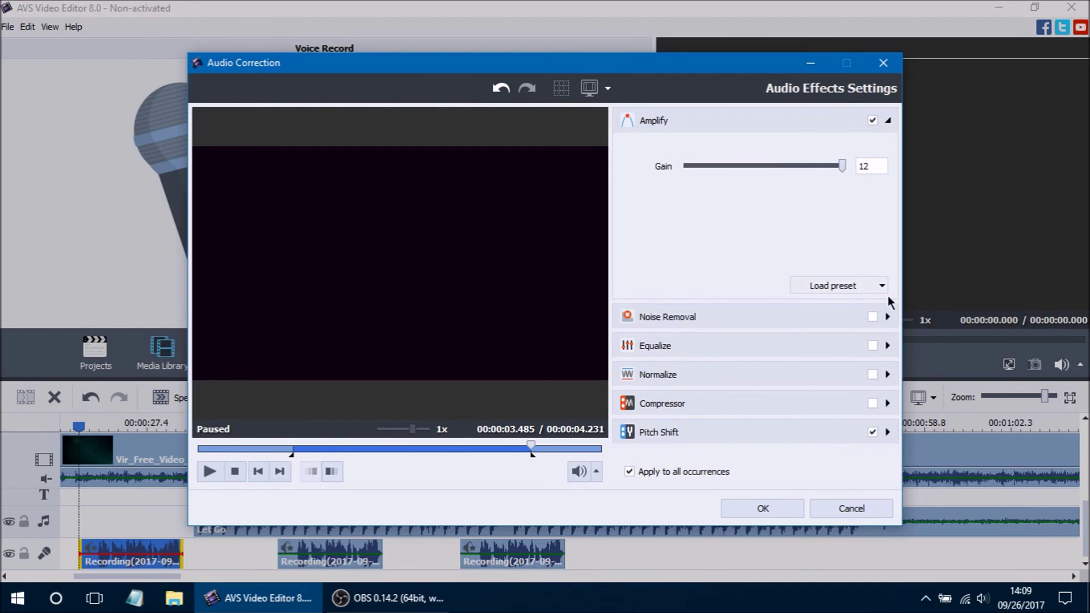
left_click(888, 432)
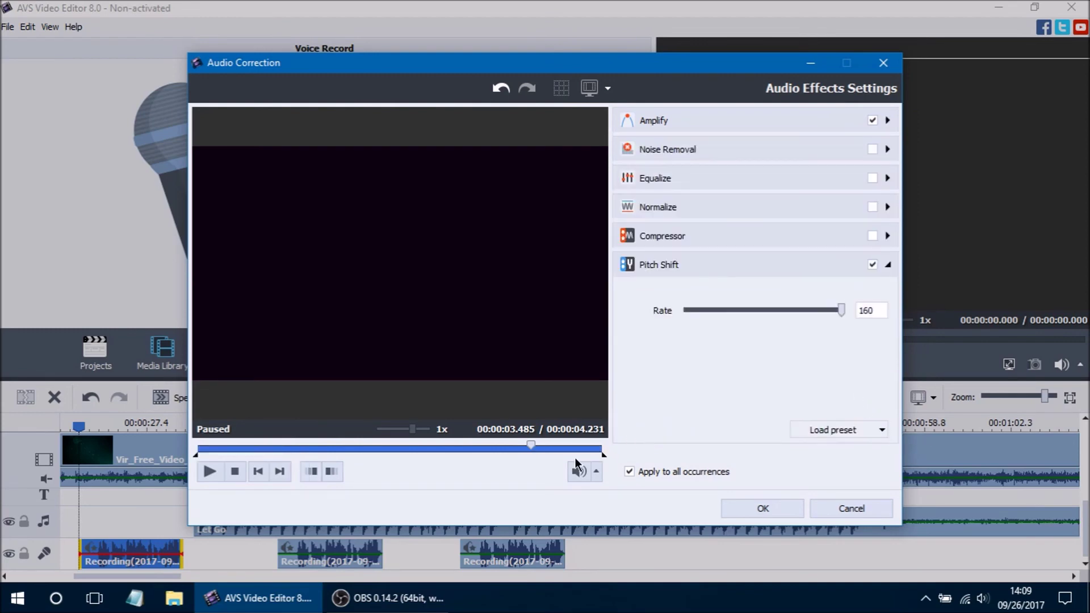
left_click(331, 472)
left_click(260, 448)
left_click(311, 471)
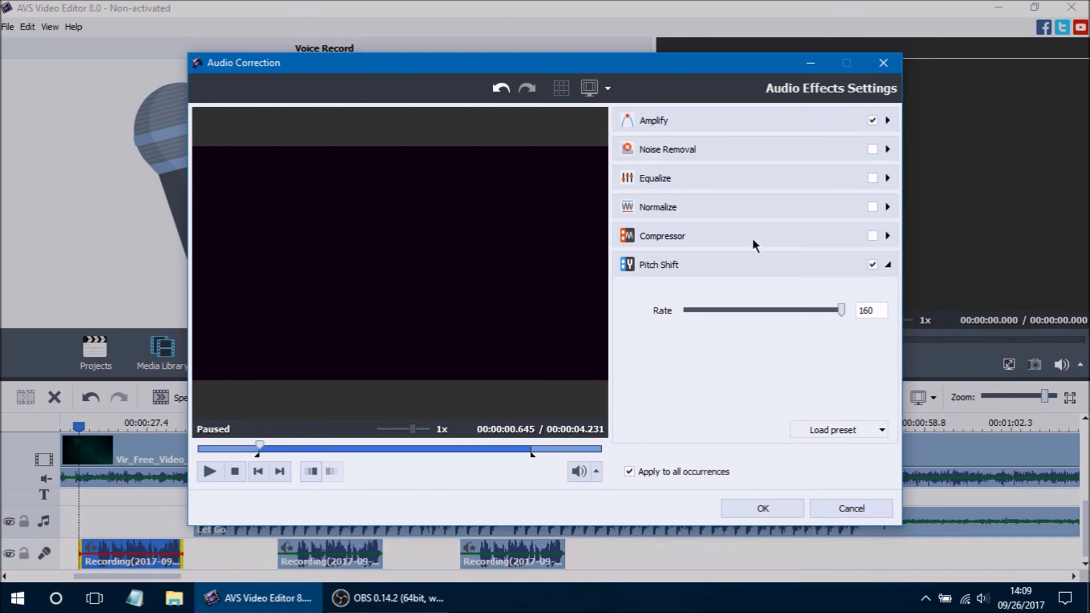
Step: Show the Amplify settings and preview the recording from its beginning
left_click(888, 120)
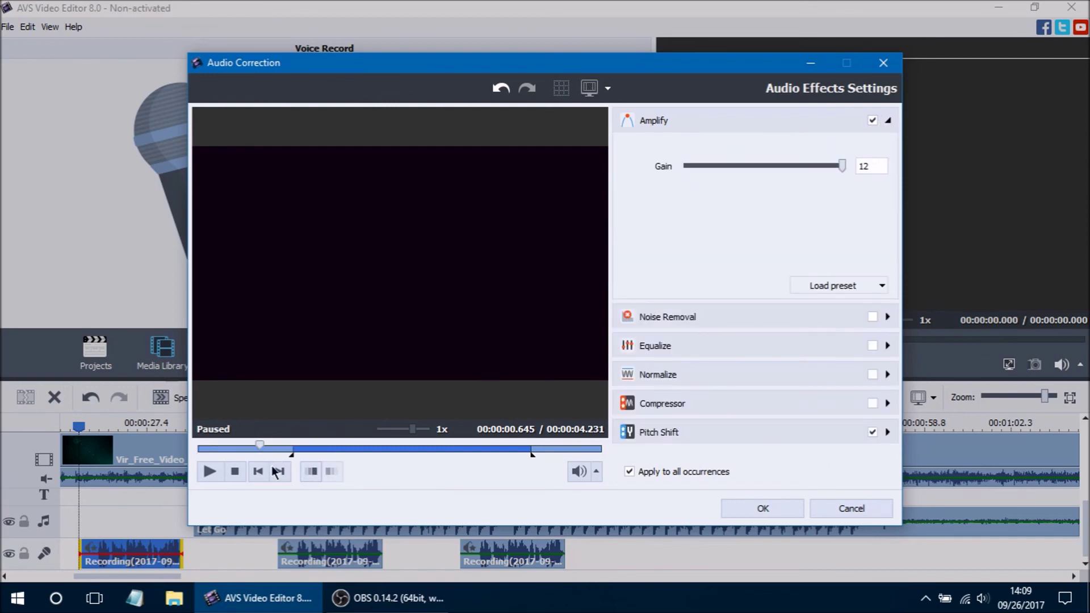
left_click(196, 448)
left_click(209, 471)
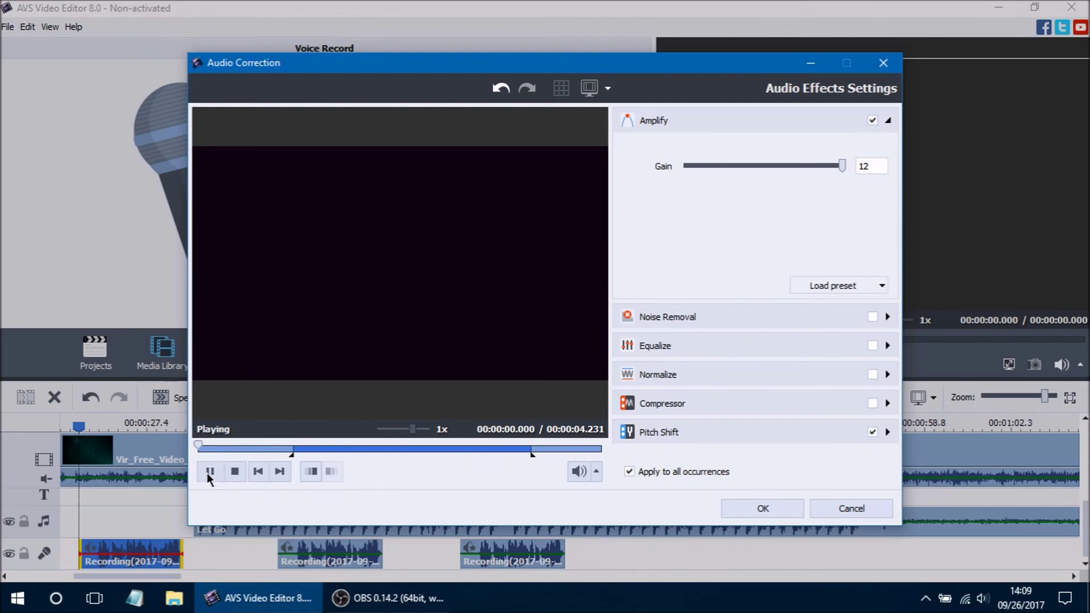
left_click(209, 472)
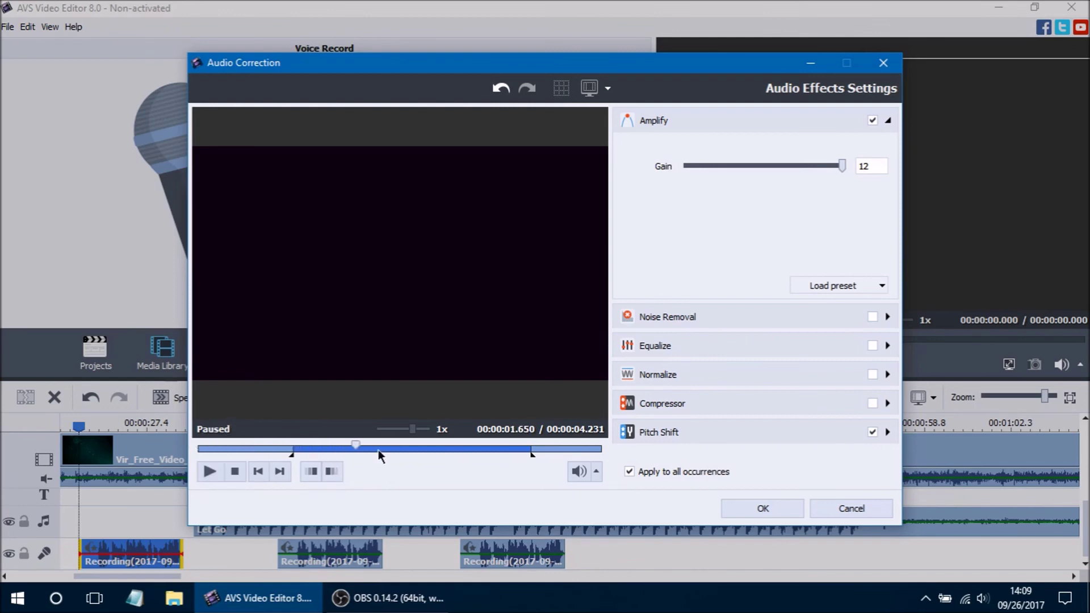
Step: Move the Amplify start point to 00:00:02.120 and the Pitch Shift start point to just past the middle of the recording
left_click_drag(356, 447, 400, 447)
left_click(314, 474)
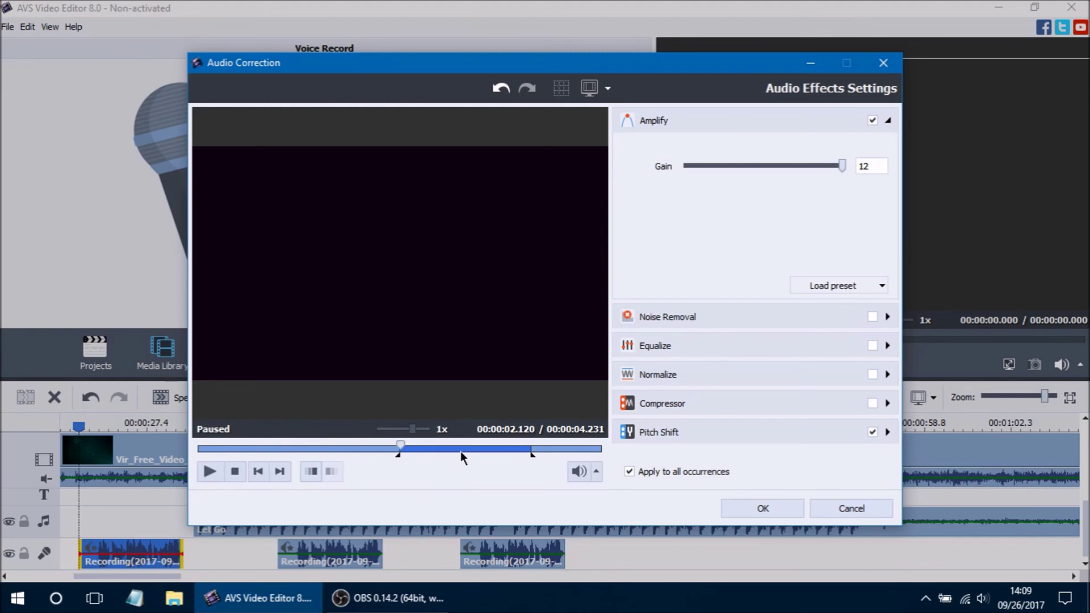
left_click(698, 425)
left_click_drag(400, 447, 410, 446)
left_click(315, 471)
Step: Preview the recording from the start with both effects and apply the audio correction
left_click(234, 472)
left_click(209, 471)
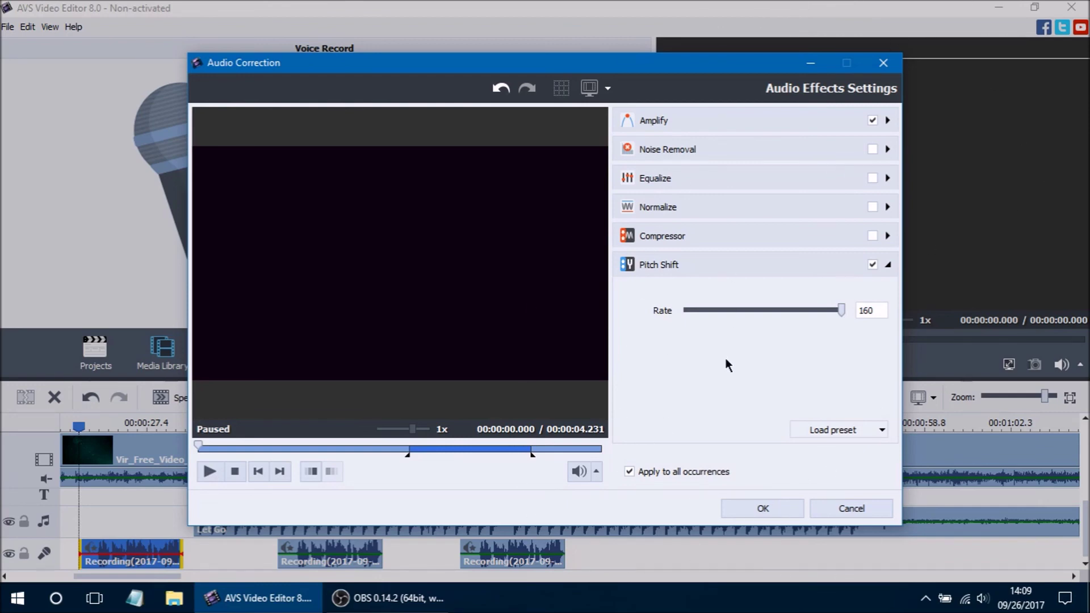
left_click(787, 506)
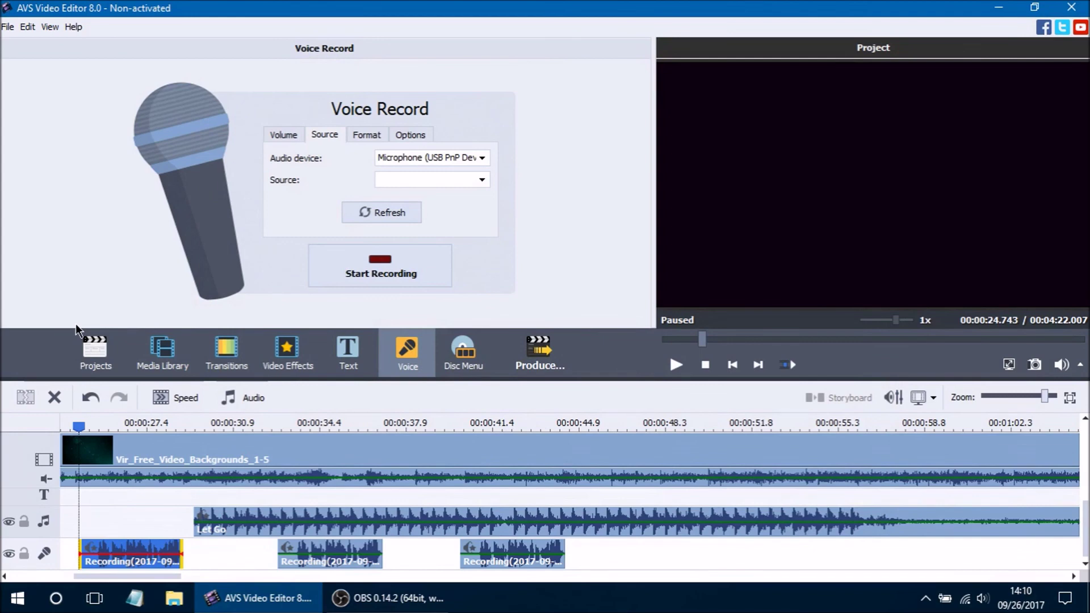
Step: Extract the audio of the Vir_Free_Video_Backgrounds_1-5 library video into the Sounds folder as the MP3 file exported audio_001
left_click(163, 350)
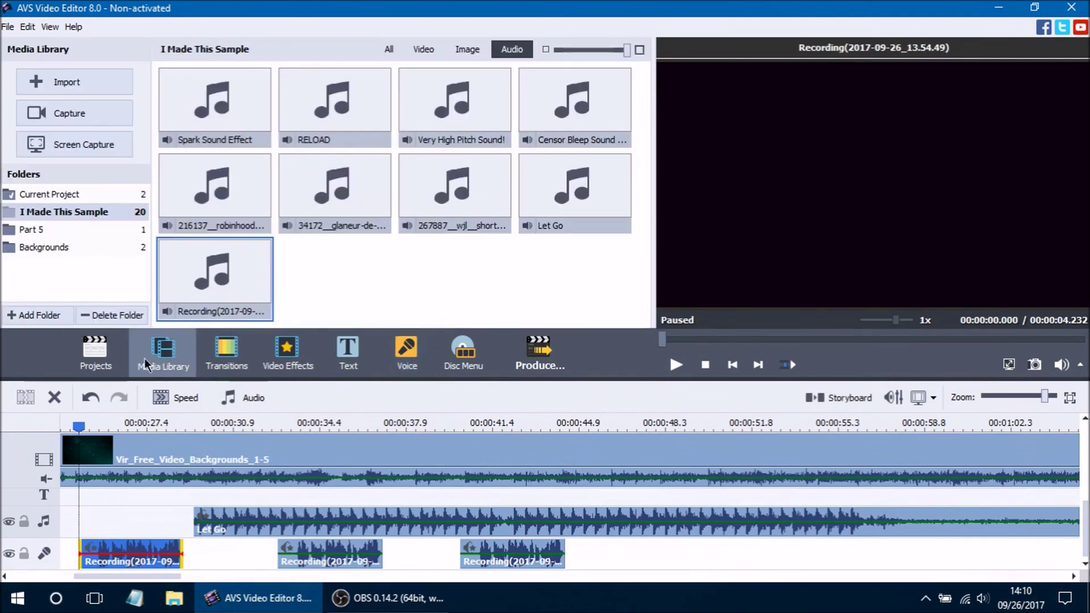
left_click(425, 48)
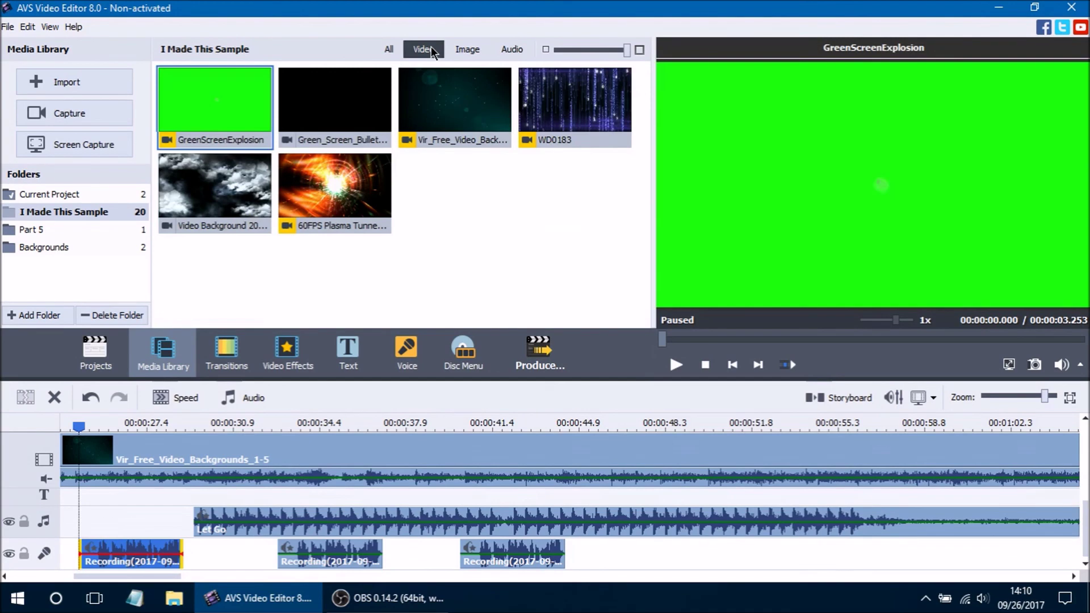
left_click(465, 109)
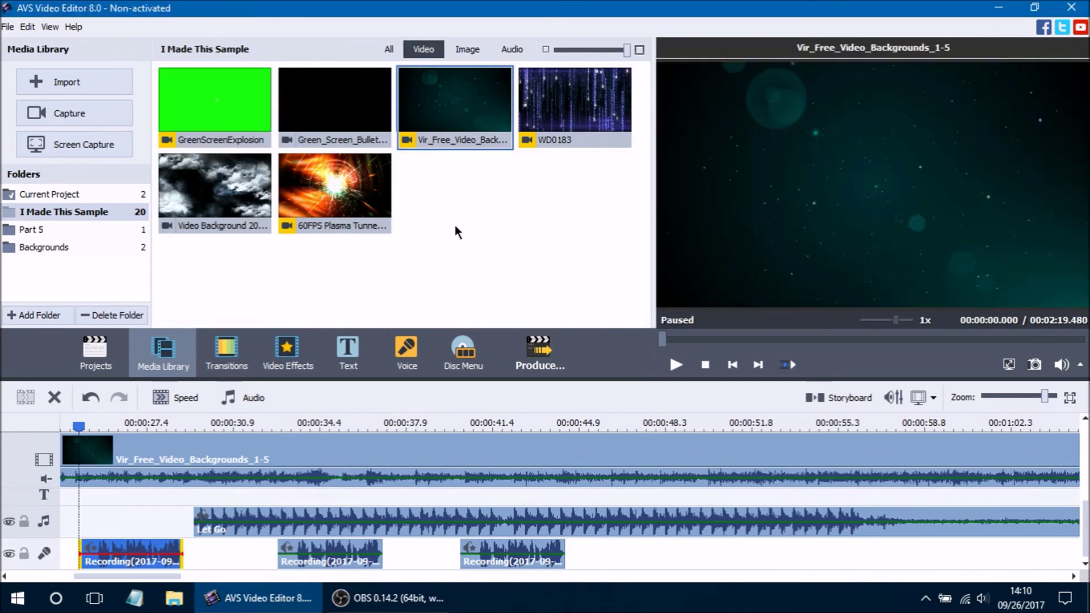
right_click(458, 122)
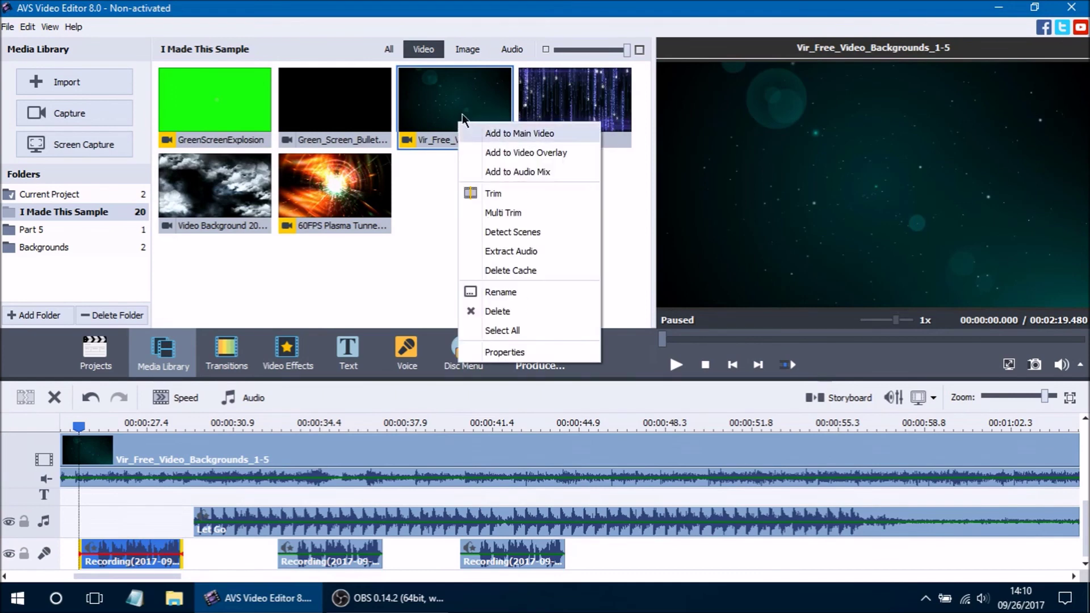
left_click(576, 254)
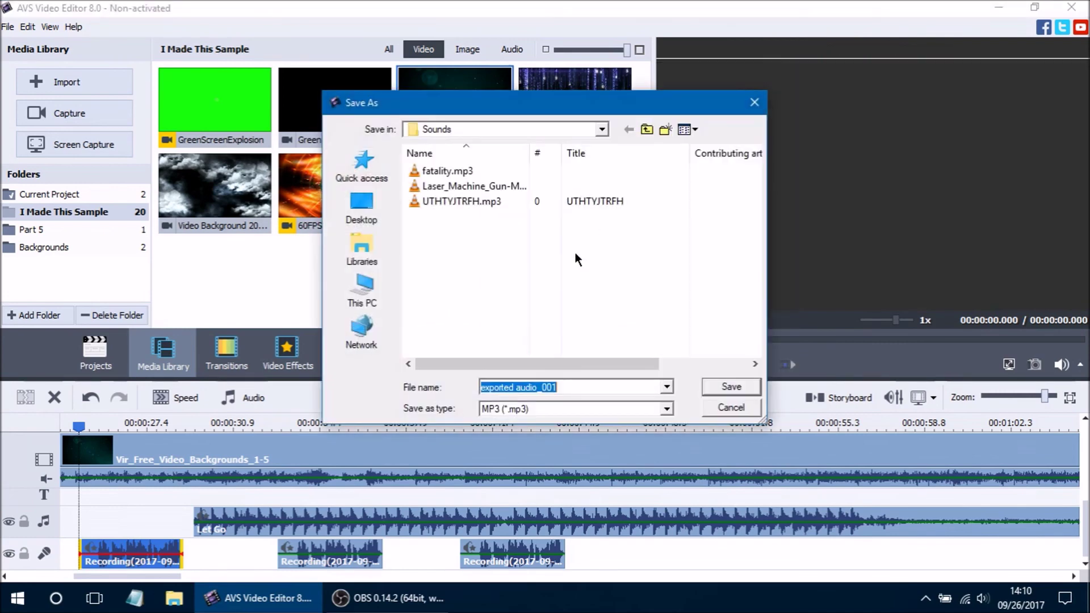
left_click_drag(556, 103, 551, 177)
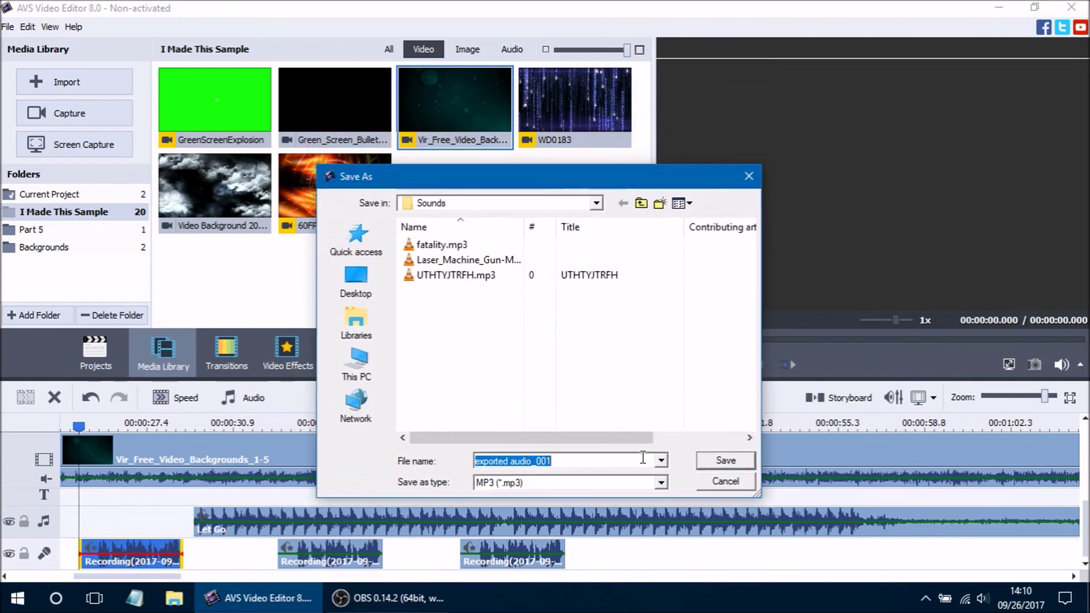
left_click(661, 482)
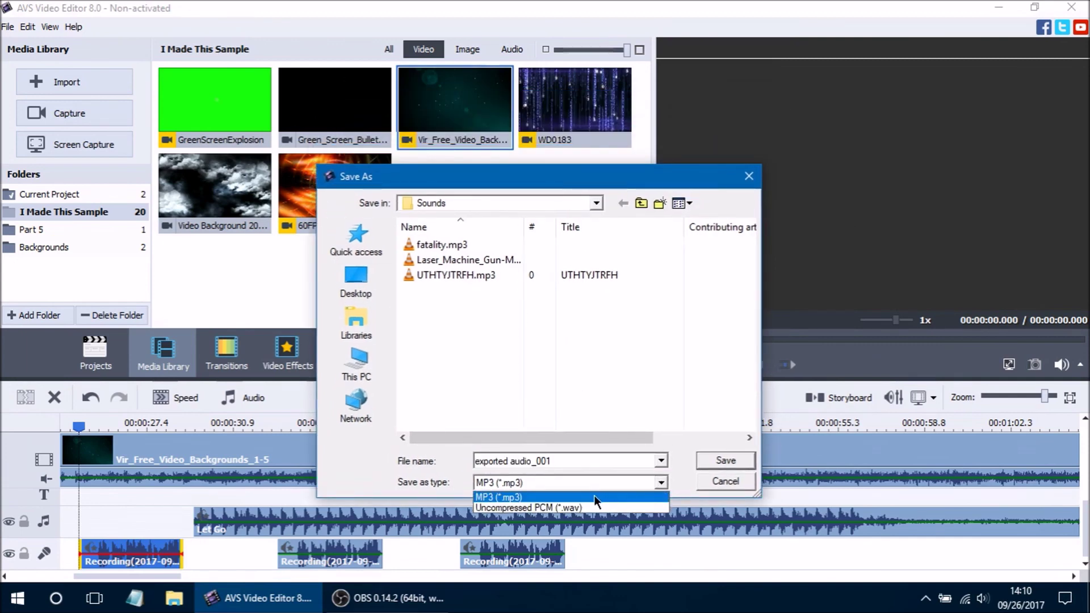
left_click(681, 461)
left_click(716, 461)
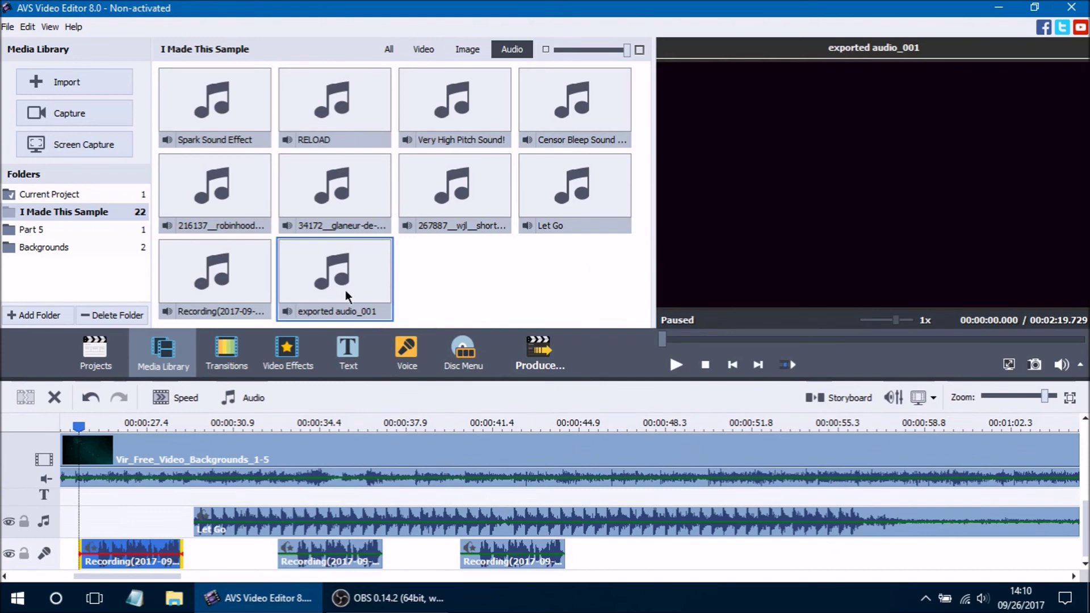
Step: Place exported audio_001 on the voice track directly after the third recording and review it along the timeline
left_click_drag(367, 302, 647, 554)
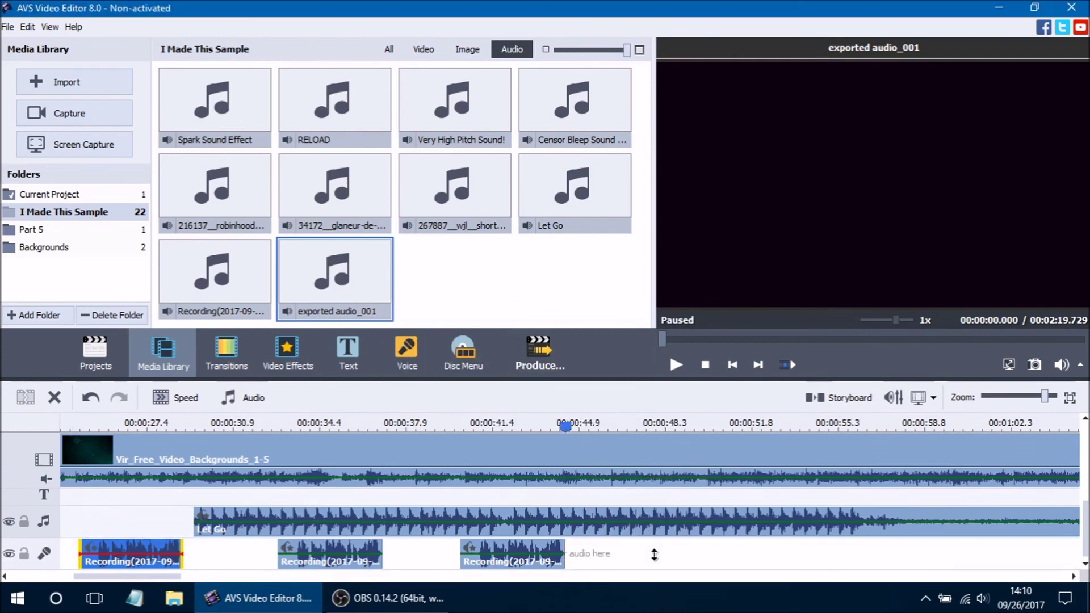
mouse_move(125, 577)
left_mouse_down()
mouse_move(188, 576)
mouse_move(139, 577)
left_mouse_up()
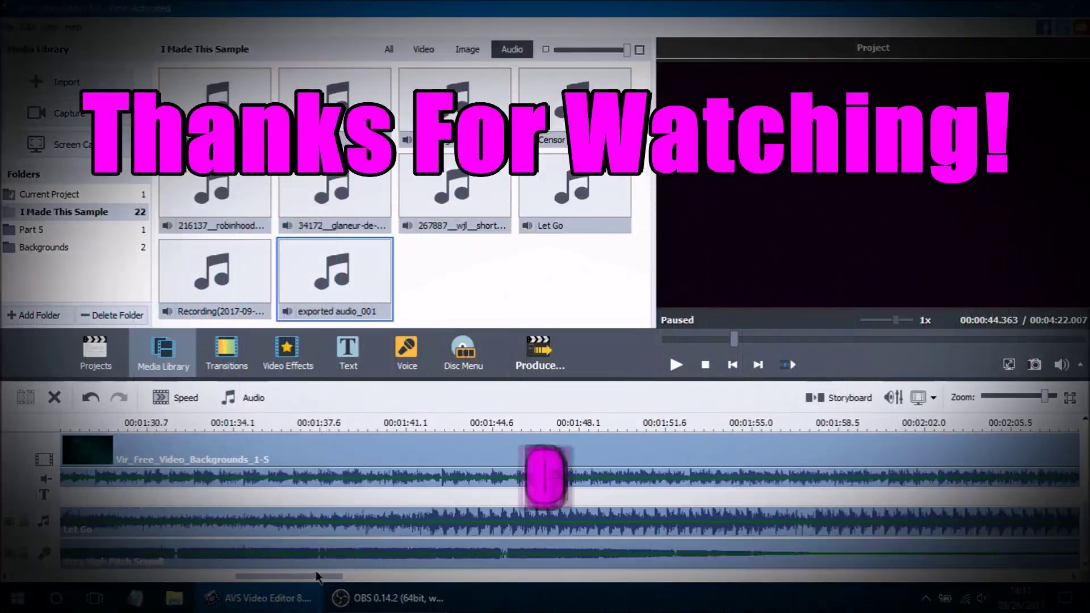
left_click_drag(316, 577, 155, 570)
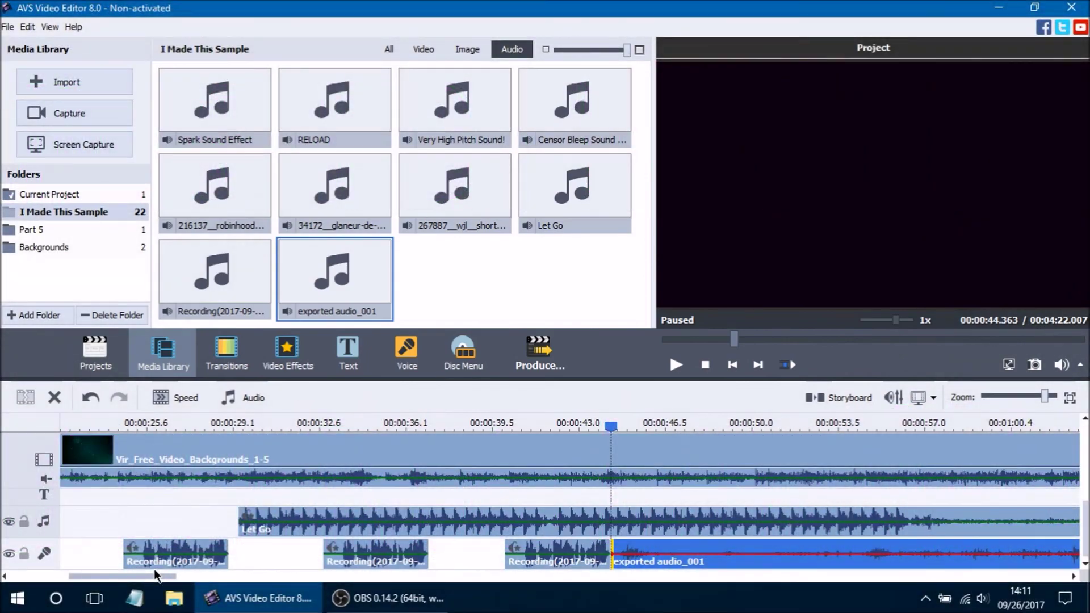